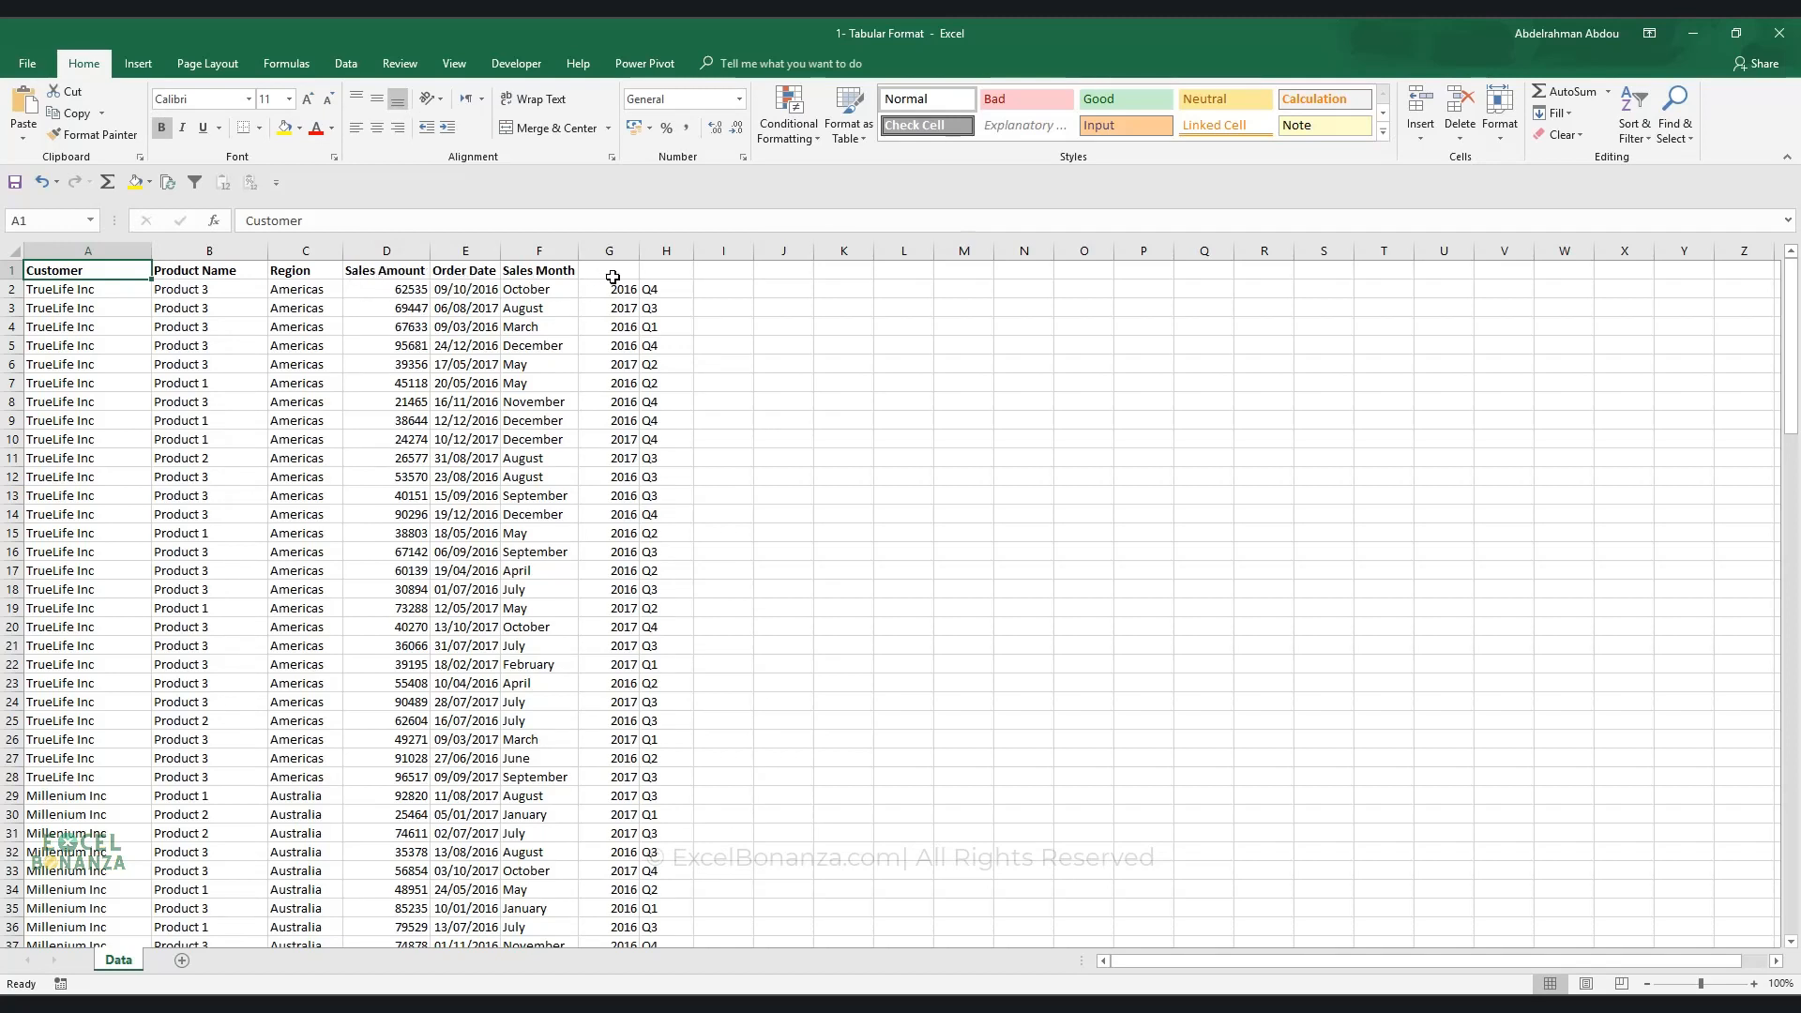
{"action": "left_click", "coordinate": [616, 277]}
{"action": "left_click", "coordinate": [674, 275]}
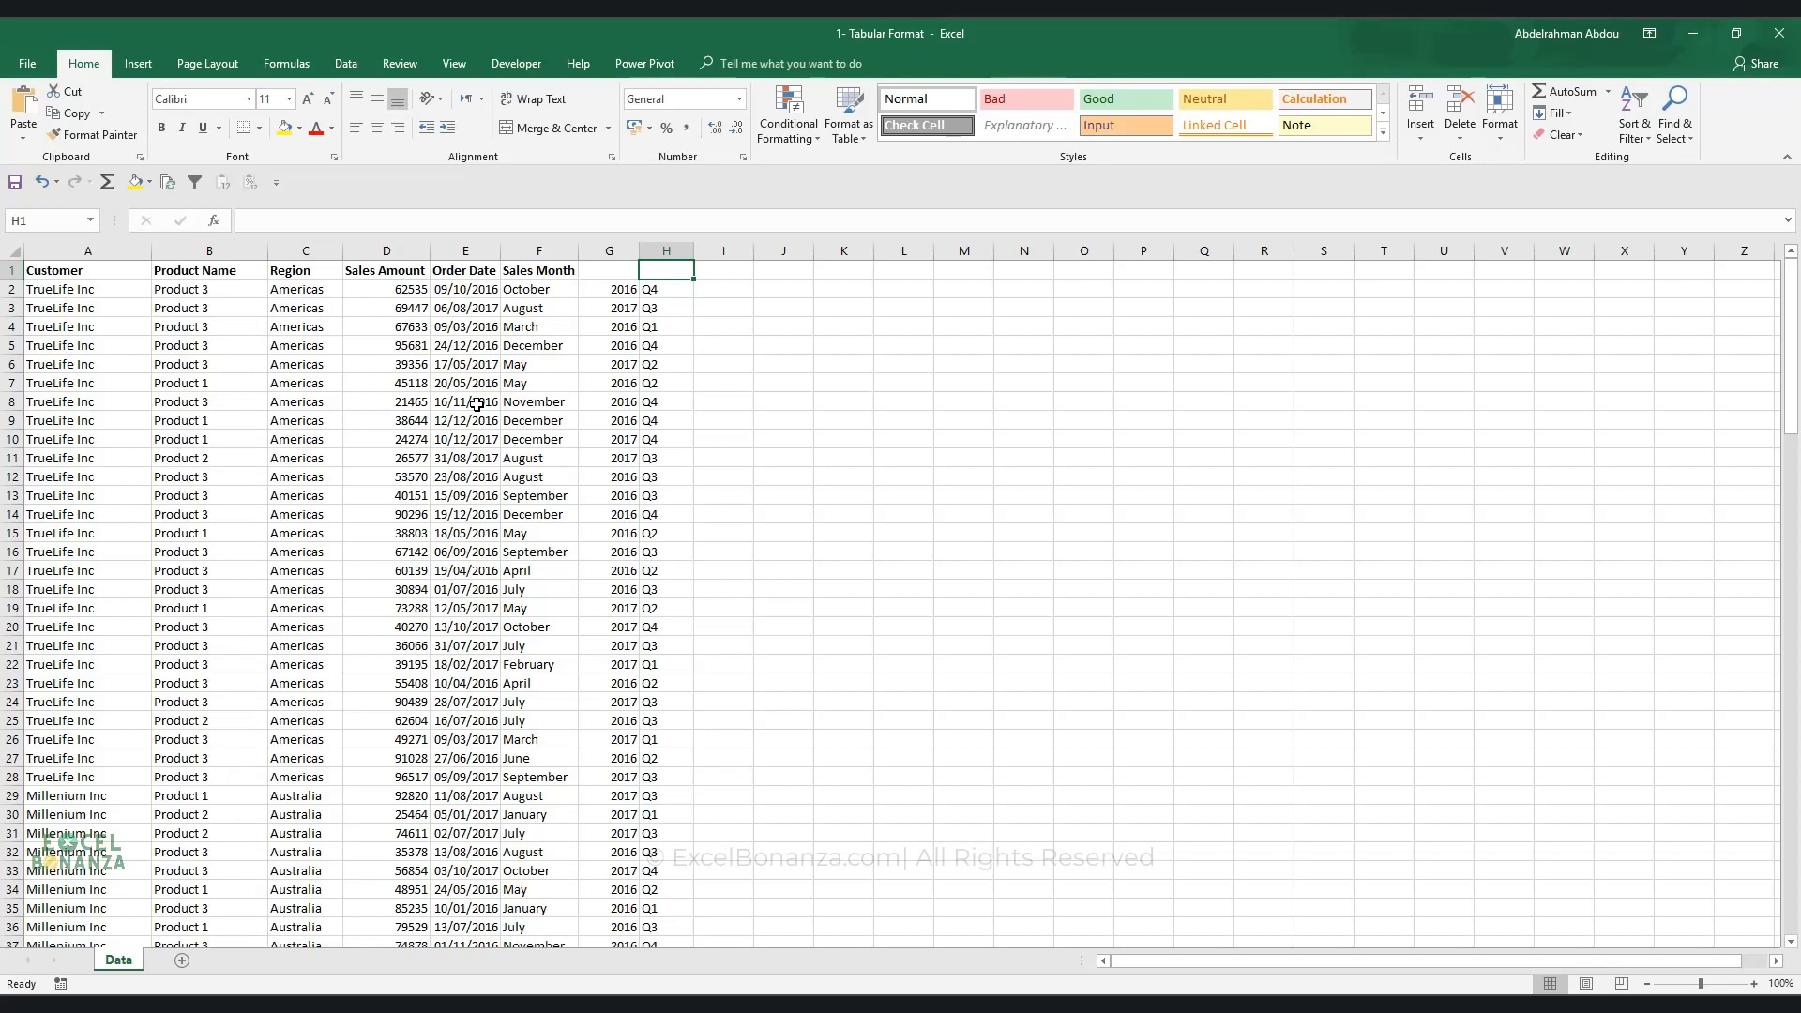
- Create a PivotTable on a new worksheet from the sales data range Data!$A$1:$F$138
{"action": "key", "text": "ctrl+Home"}
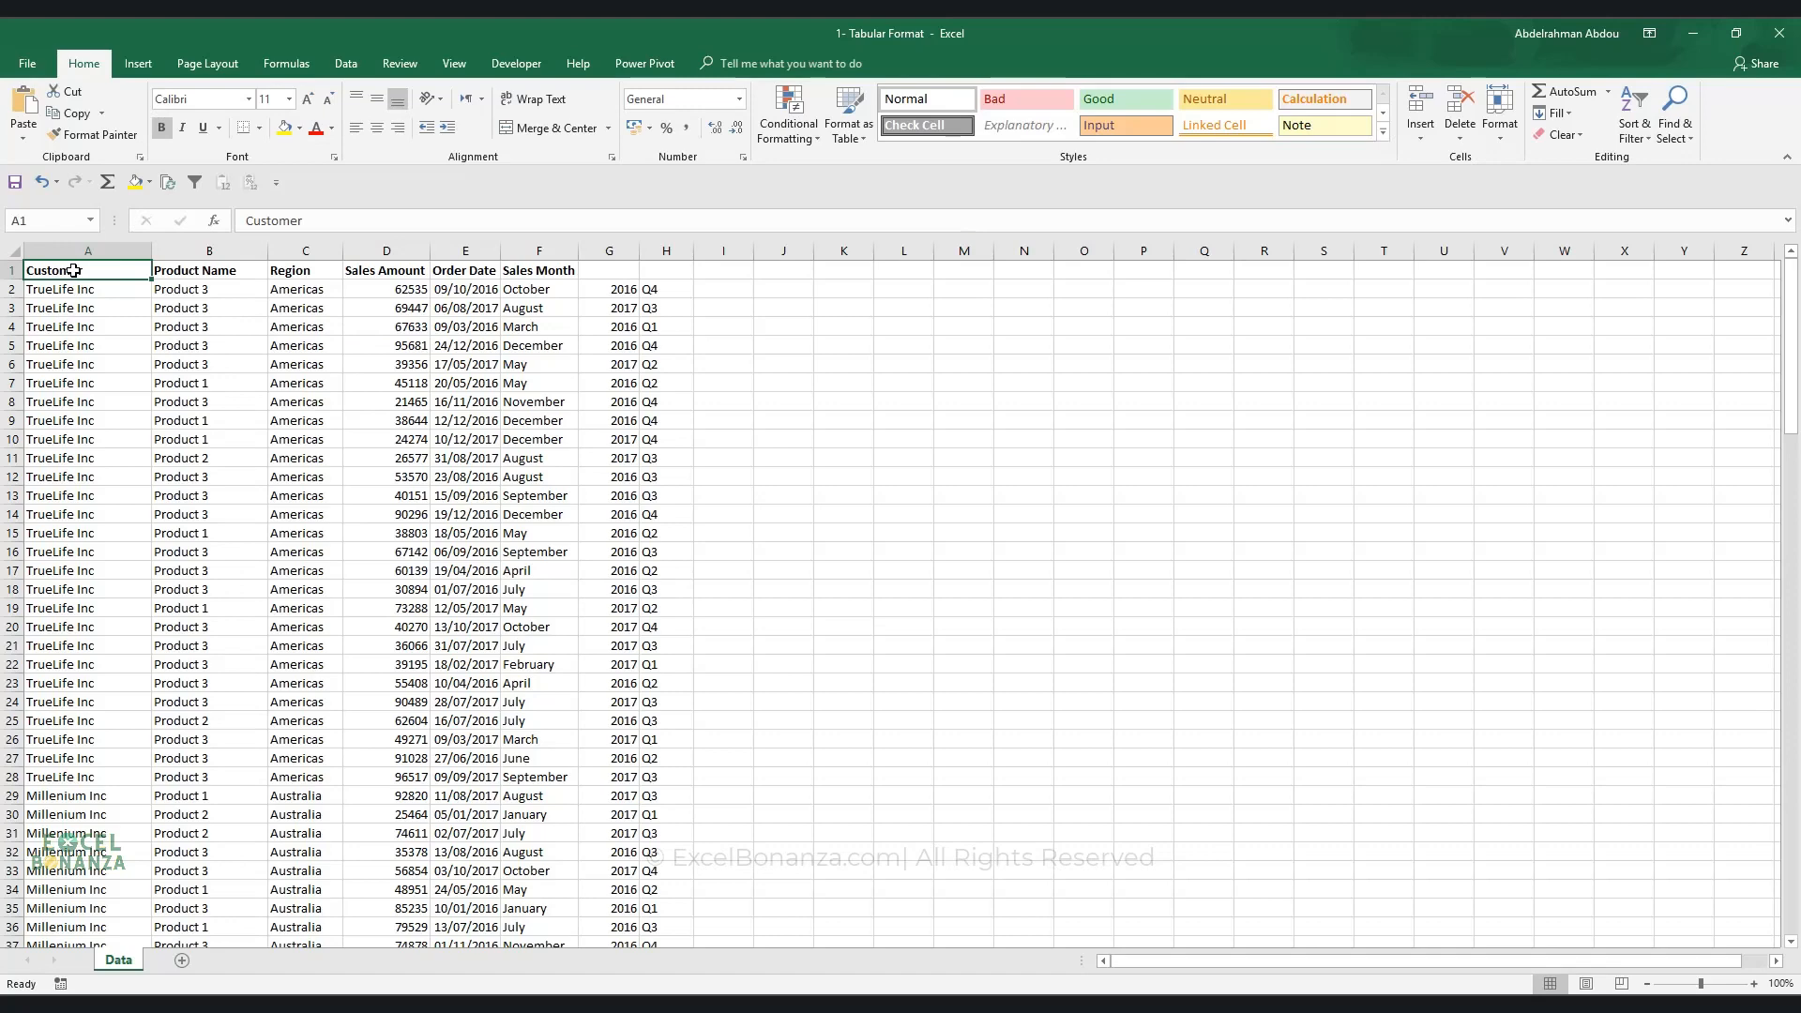
{"action": "key", "text": "ctrl+a"}
{"action": "scroll", "coordinate": [74, 272], "scroll_direction": "down", "scroll_amount": 20}
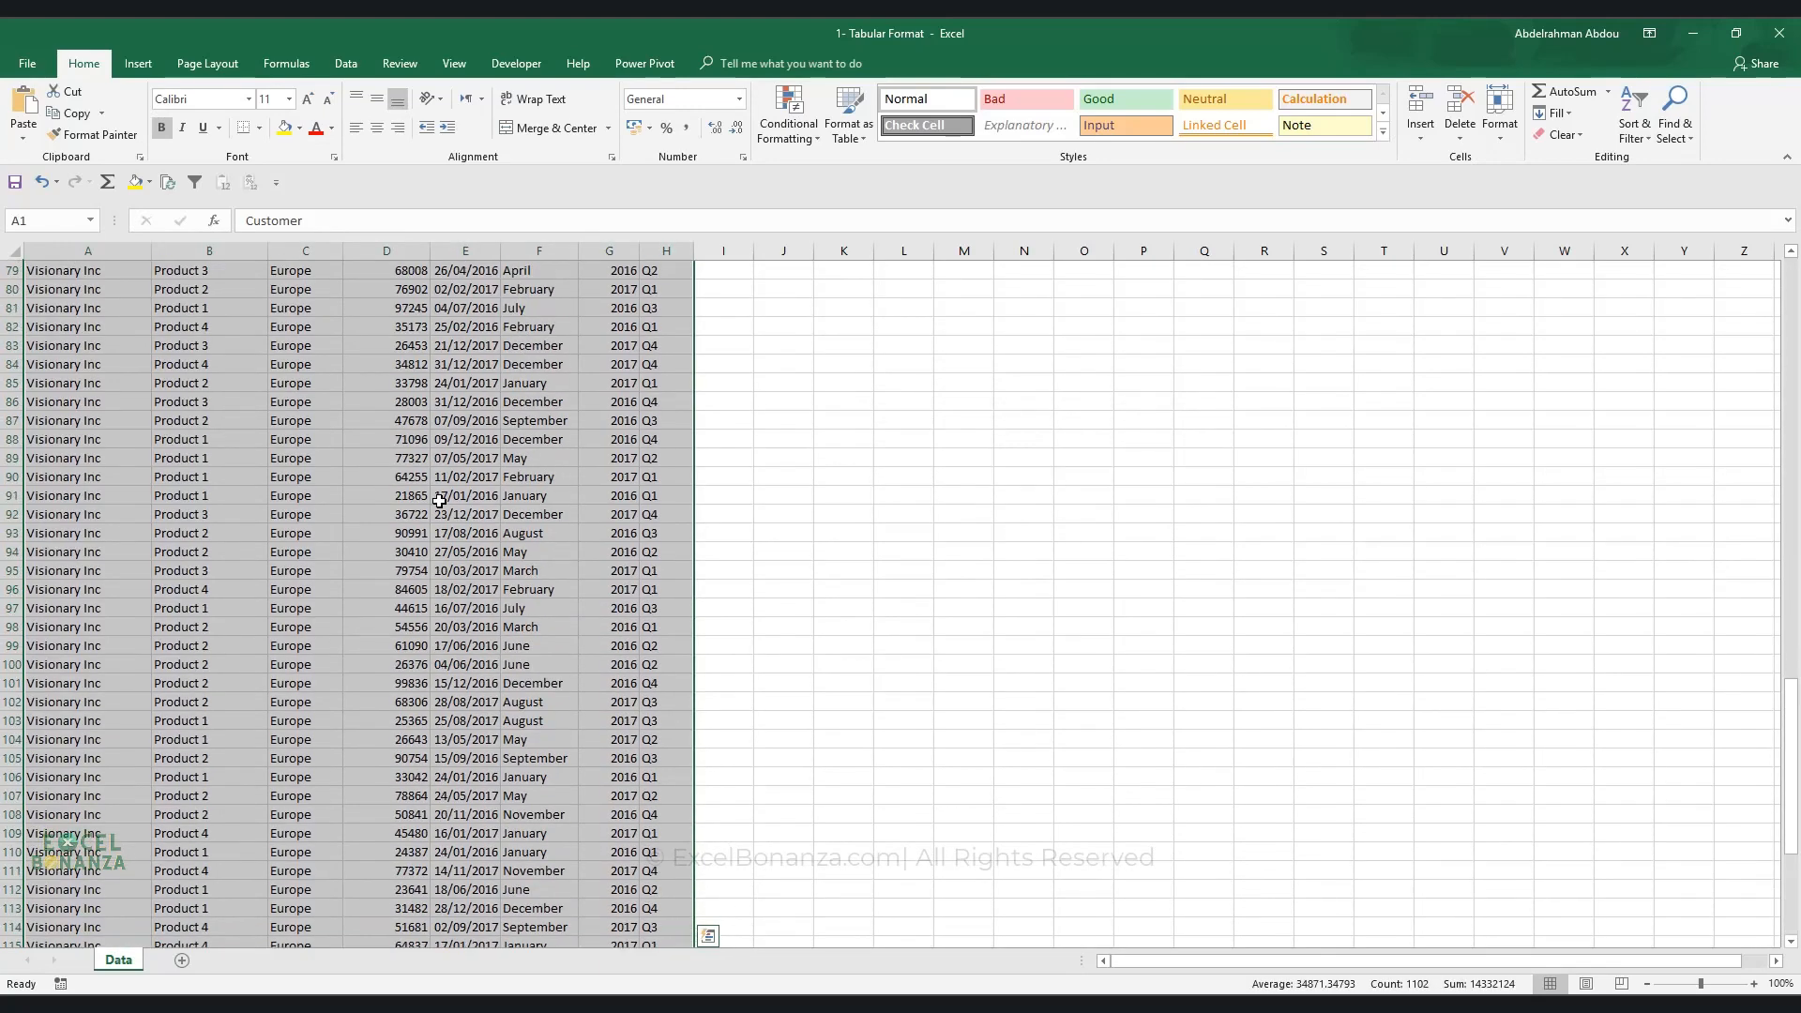
{"action": "scroll", "coordinate": [439, 501], "scroll_direction": "up", "scroll_amount": 17}
{"action": "left_click_drag", "start_coordinate": [1788, 510], "coordinate": [1779, 333]}
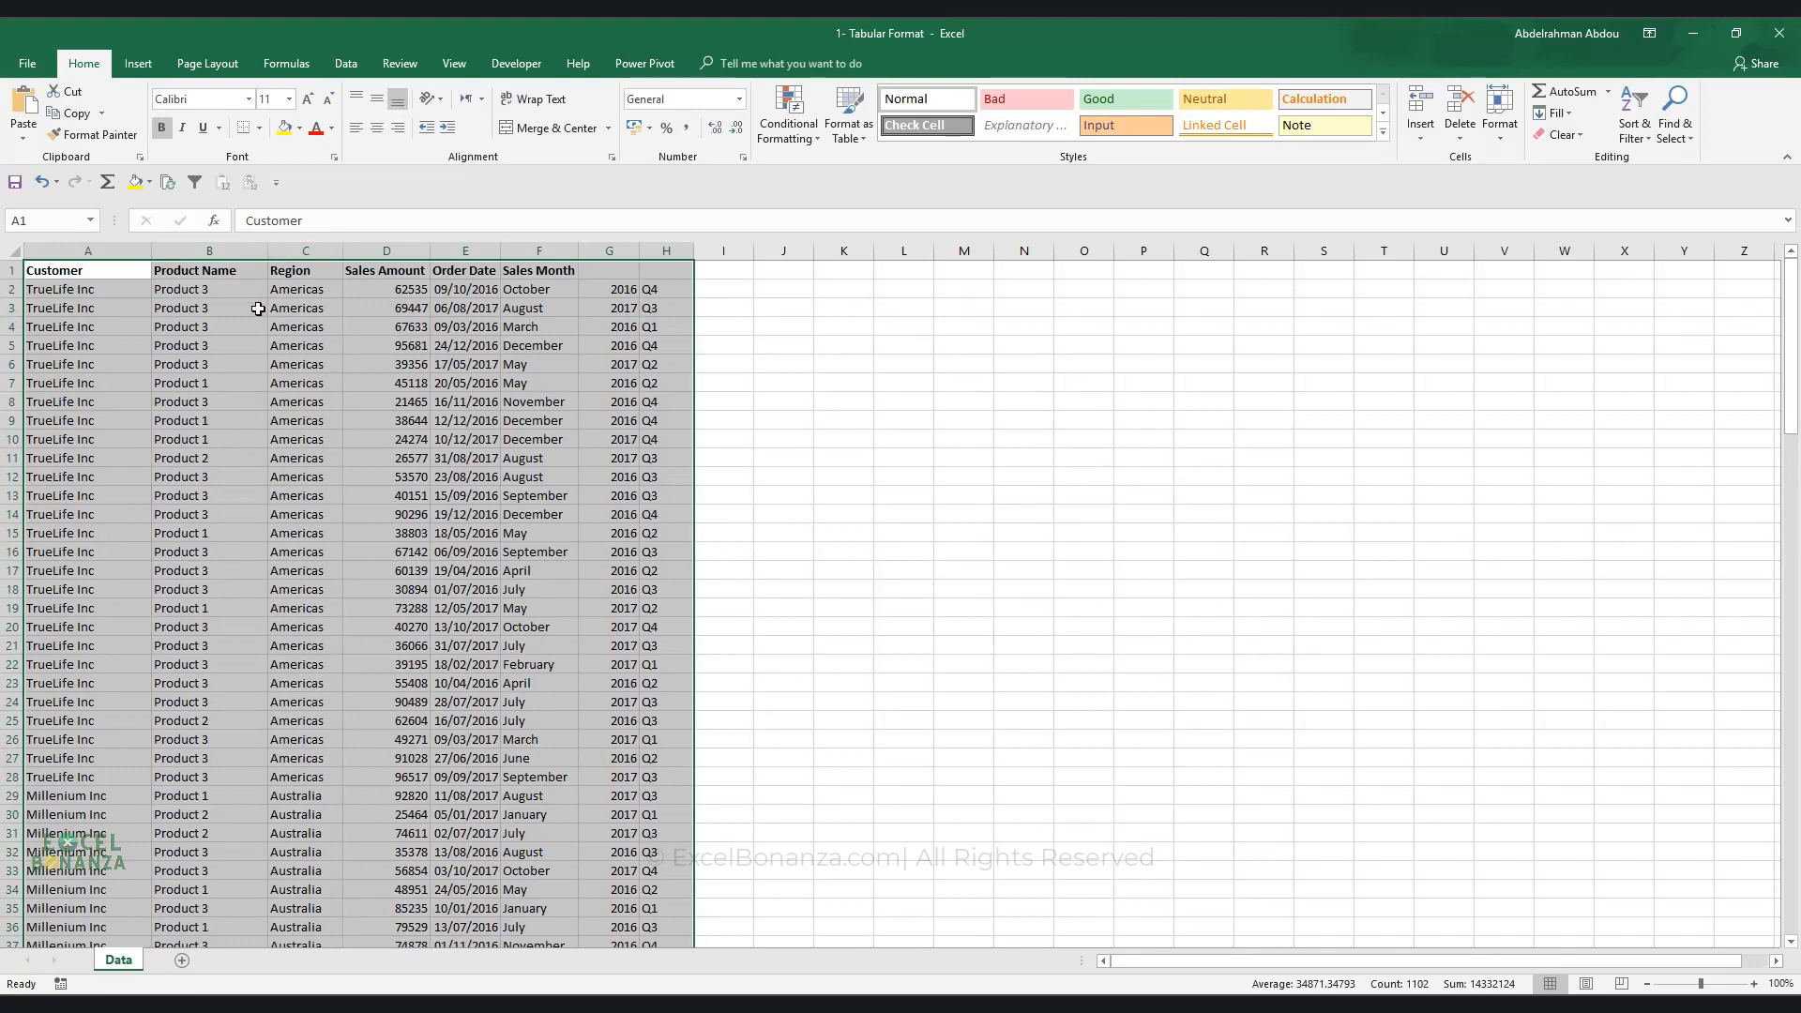
{"action": "left_click", "coordinate": [137, 65]}
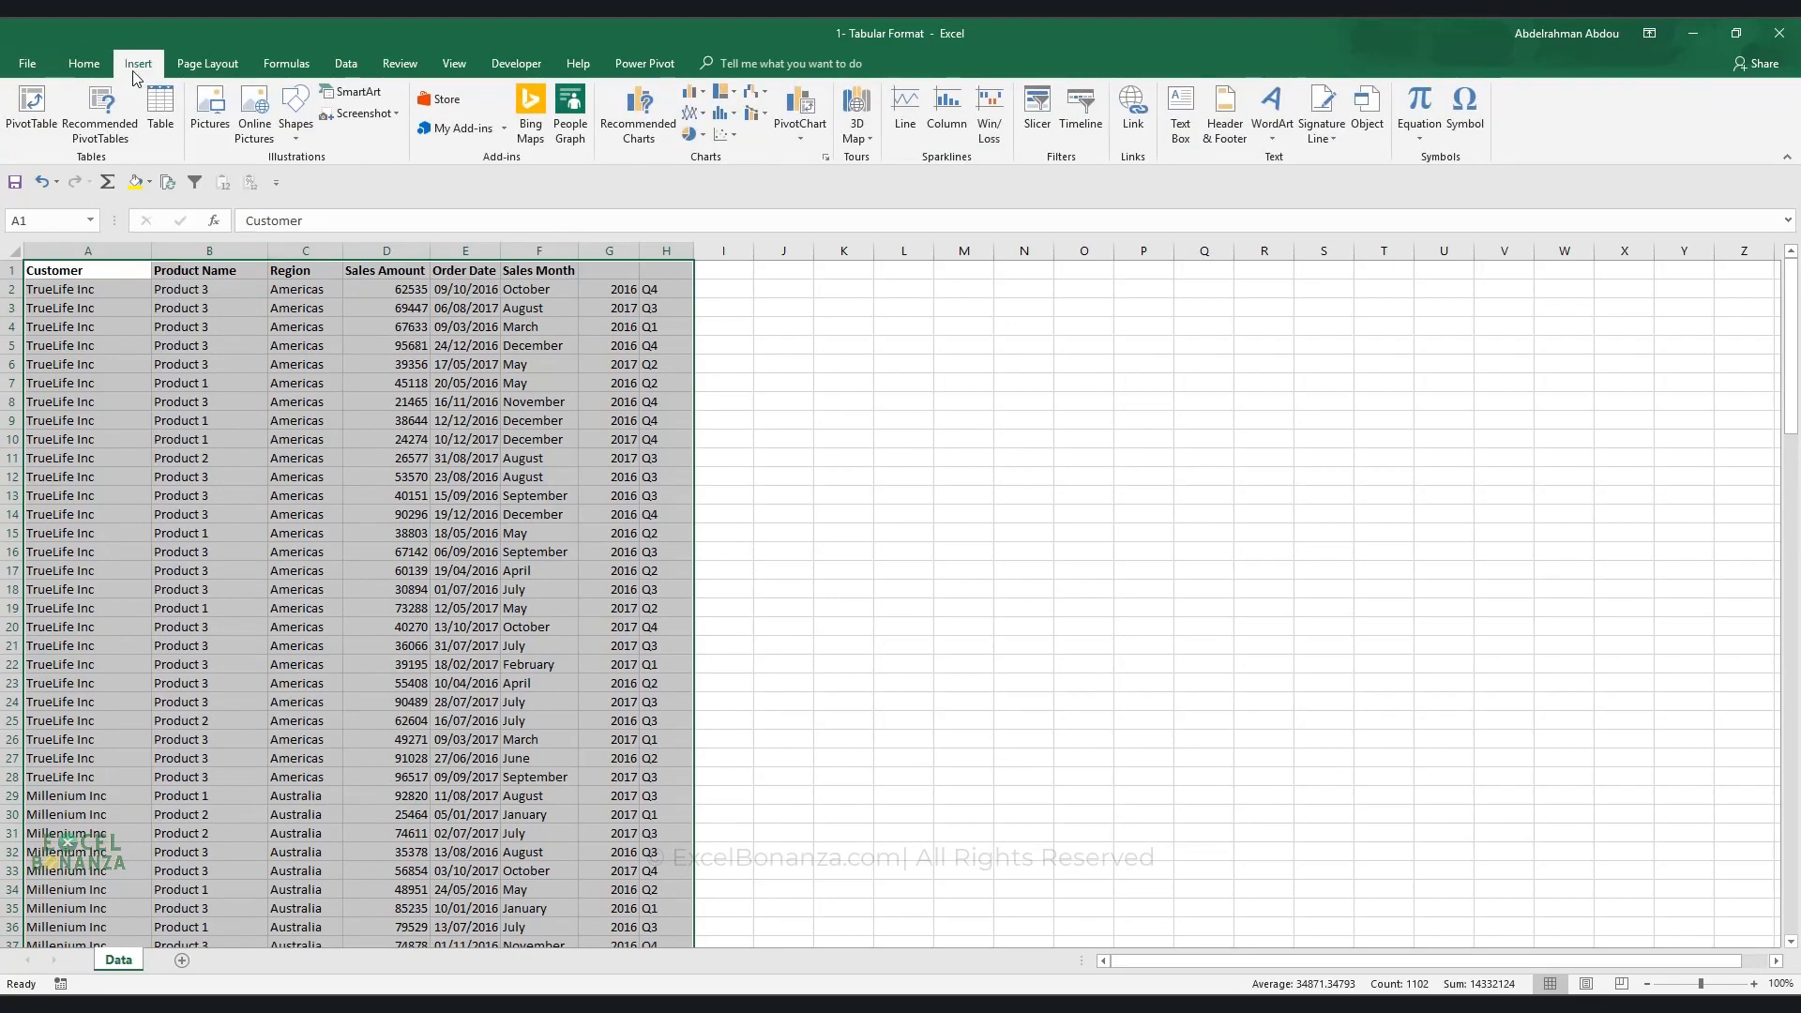
{"action": "left_click", "coordinate": [28, 125]}
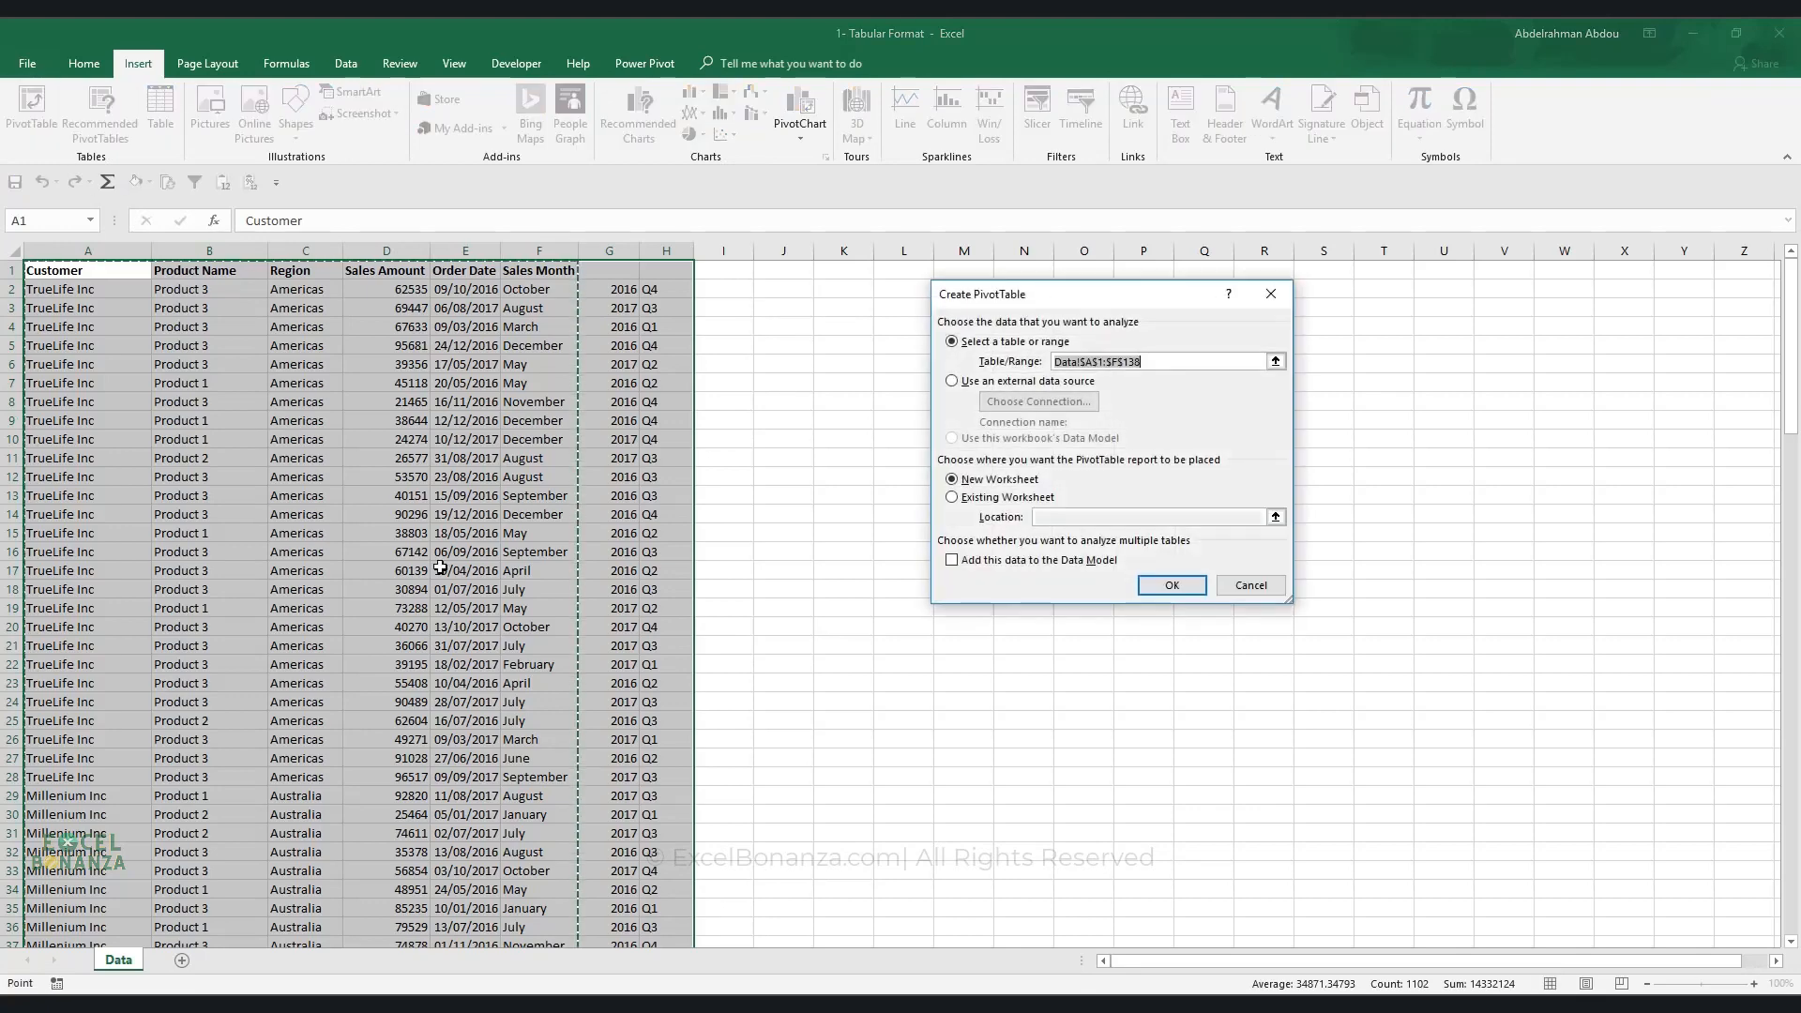
{"action": "left_click", "coordinate": [1182, 591]}
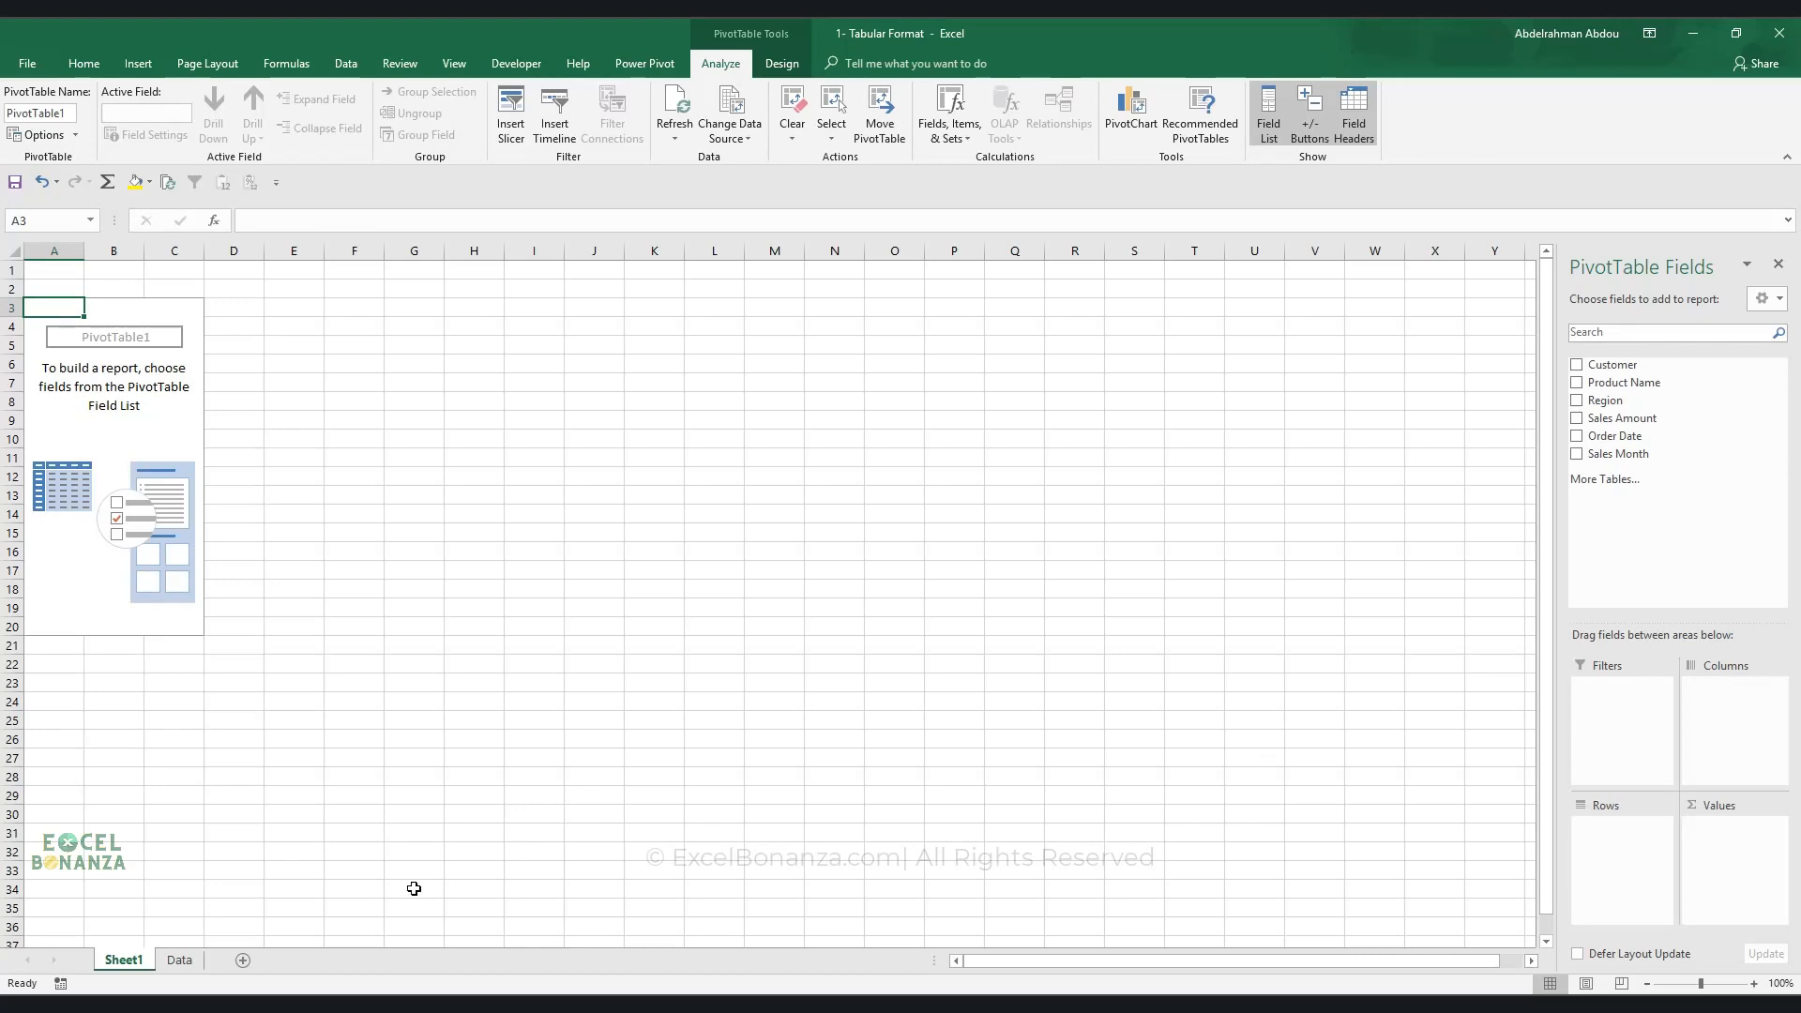
- Add the missing column headers on the Data sheet: Year in G1 and Quarter in H1
{"action": "left_click", "coordinate": [178, 959]}
{"action": "left_click", "coordinate": [605, 269]}
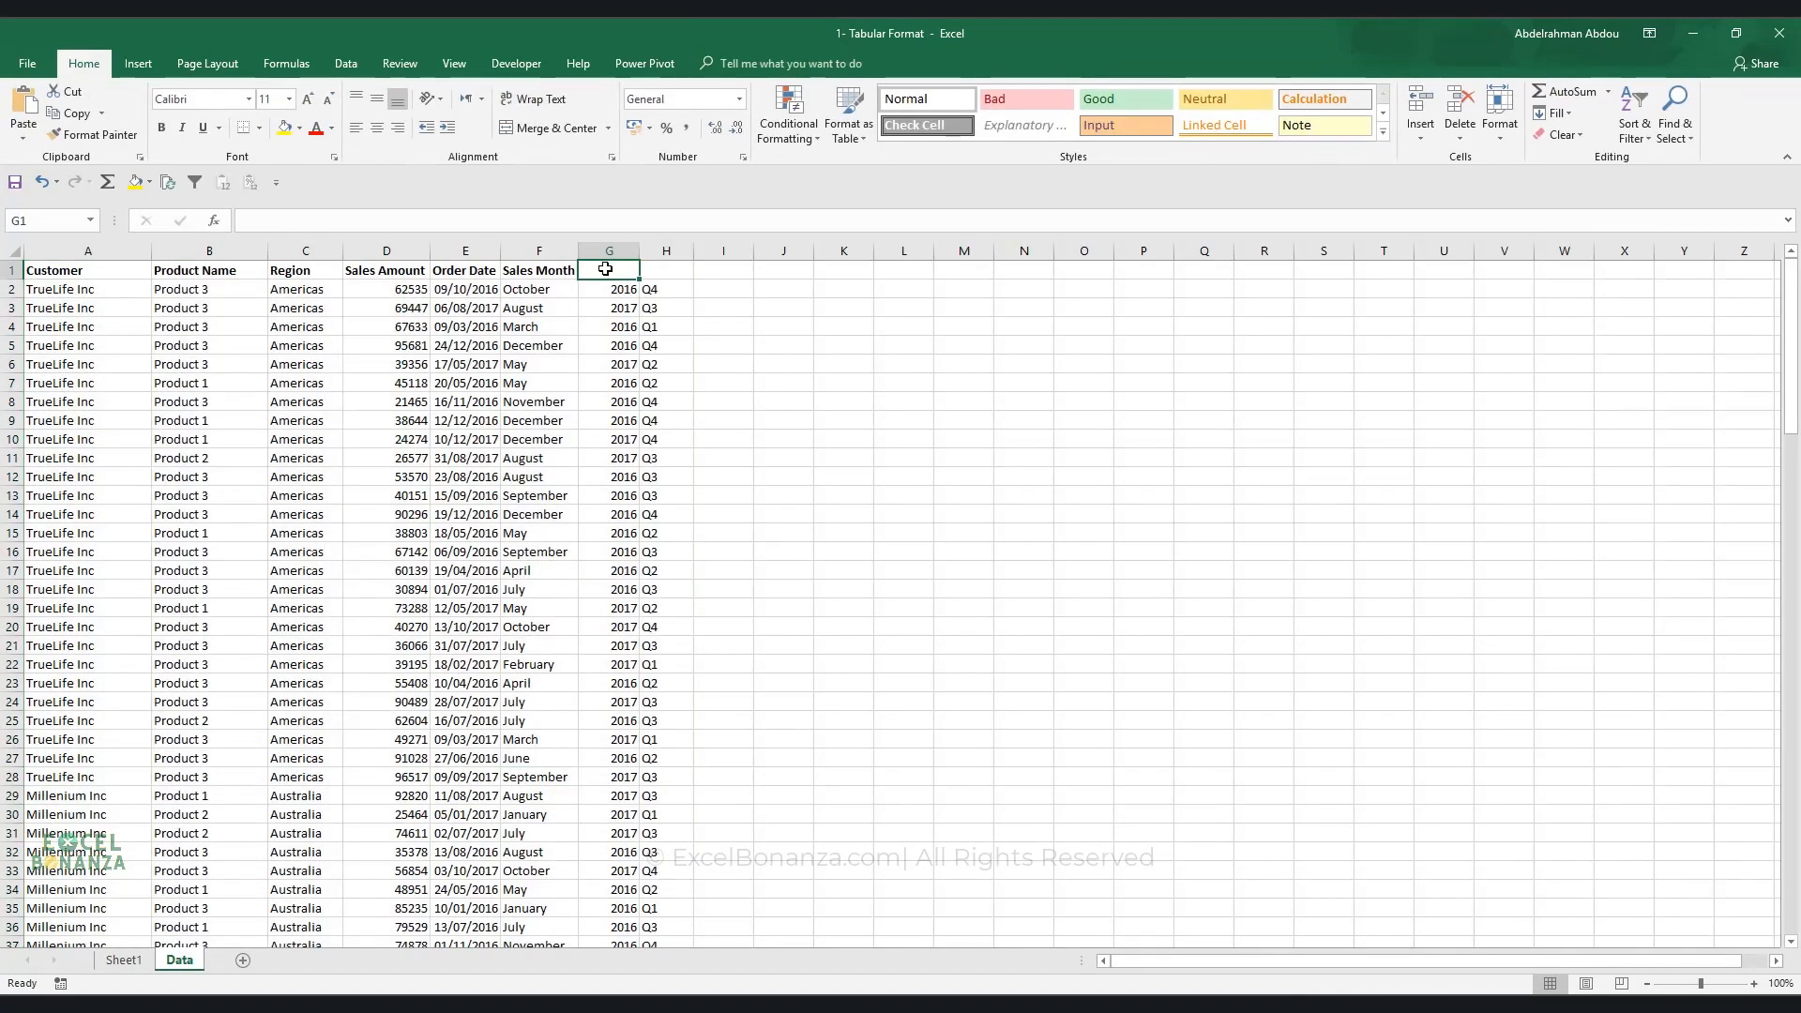
{"action": "type", "text": "Year"}
{"action": "key", "text": "Tab"}
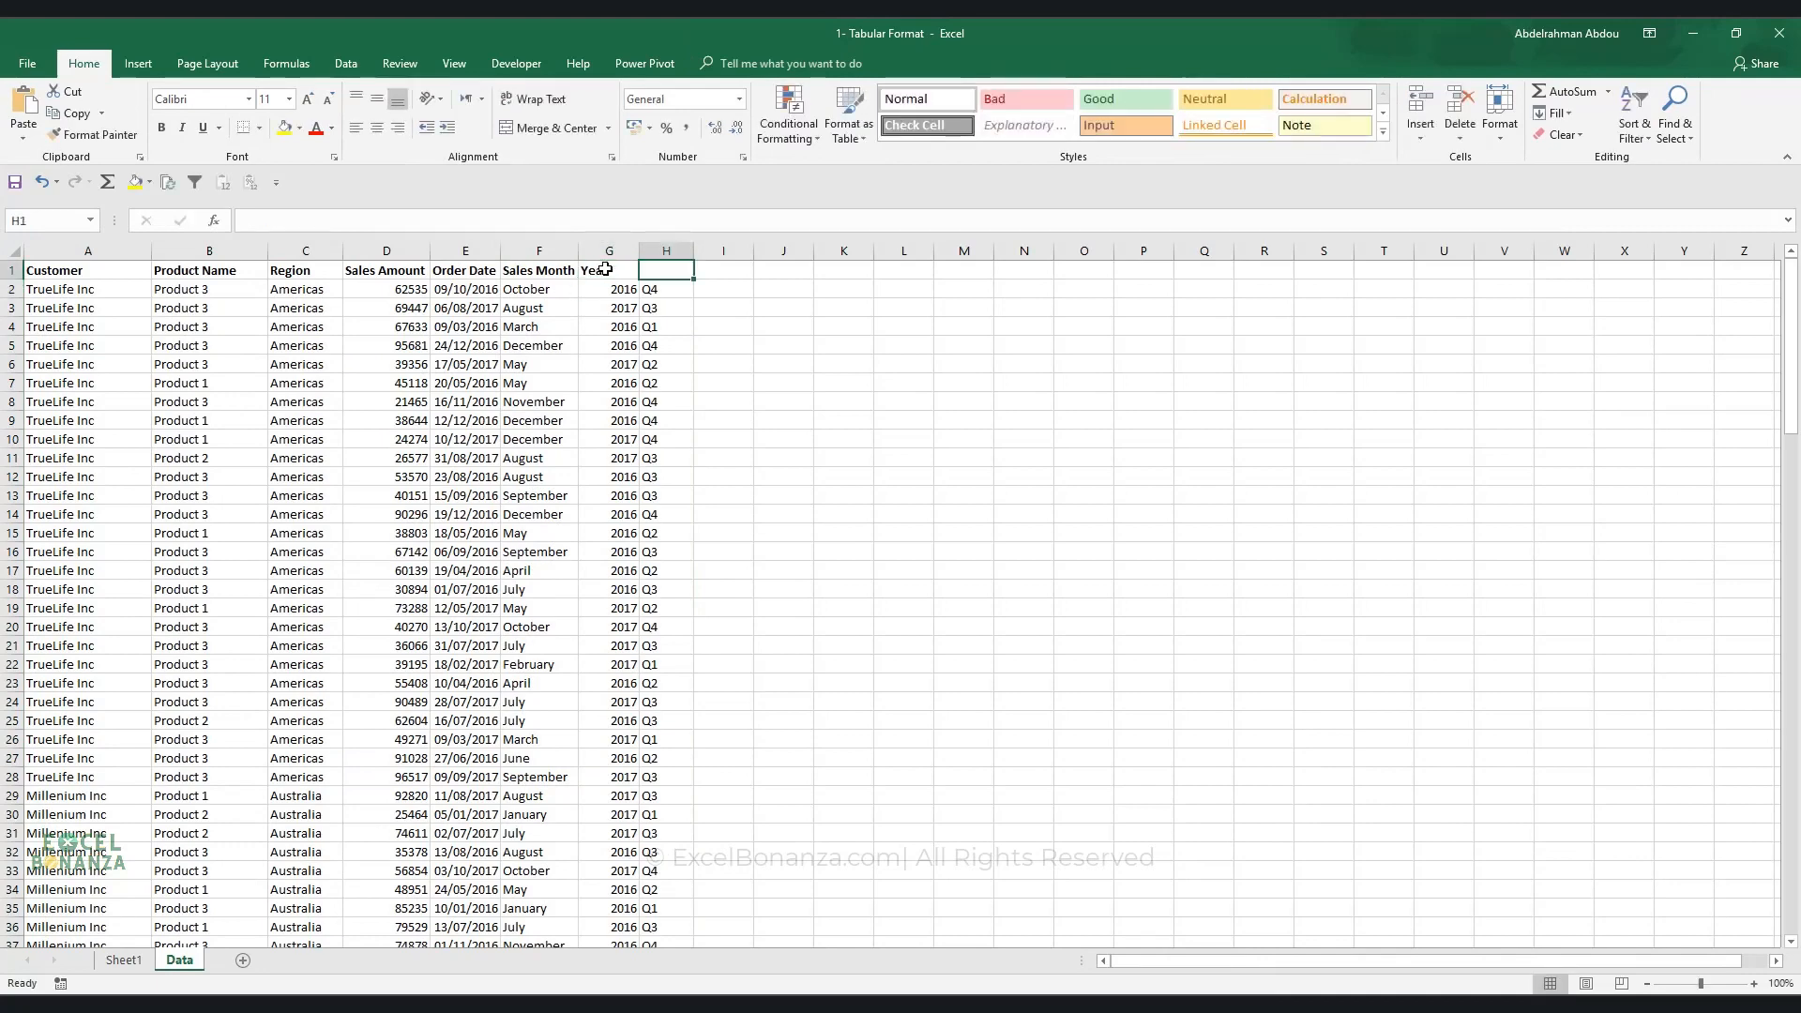
{"action": "type", "text": "Quarter"}
{"action": "key", "text": "Return"}
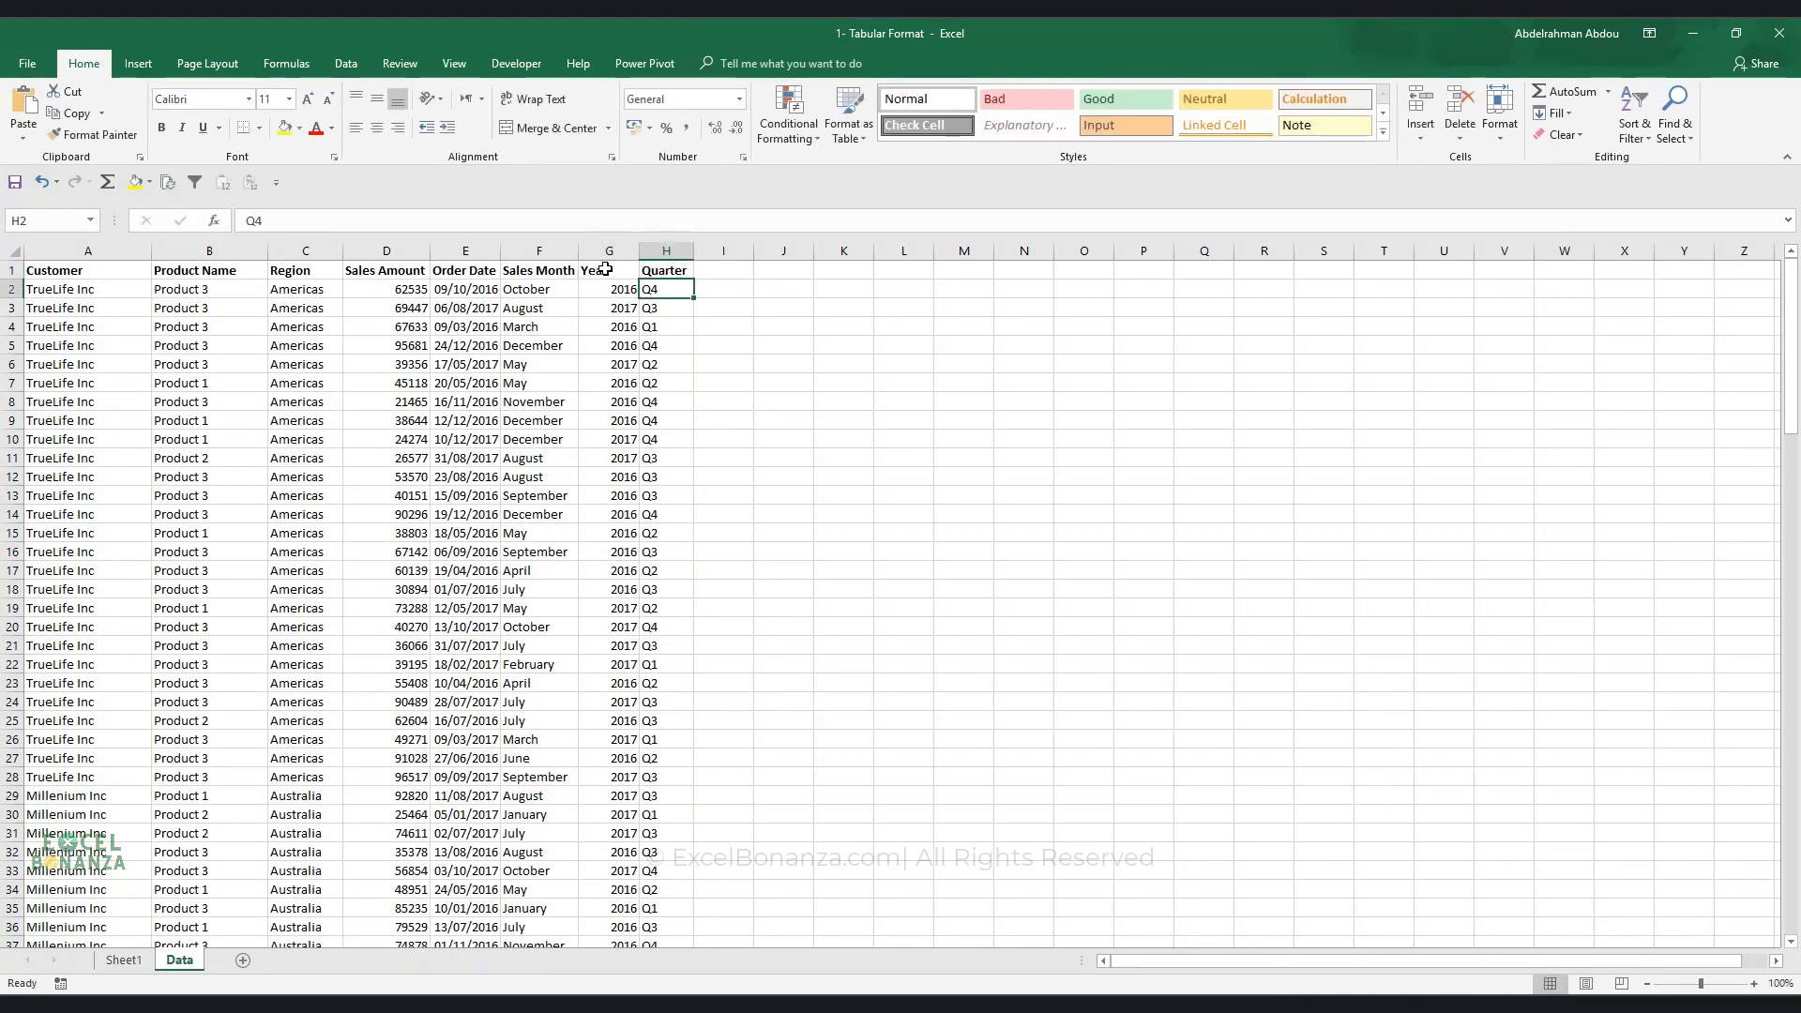
- Create a PivotTable on a new worksheet from the full data range Data!$A$1:$H$138
{"action": "key", "text": "ctrl+Home"}
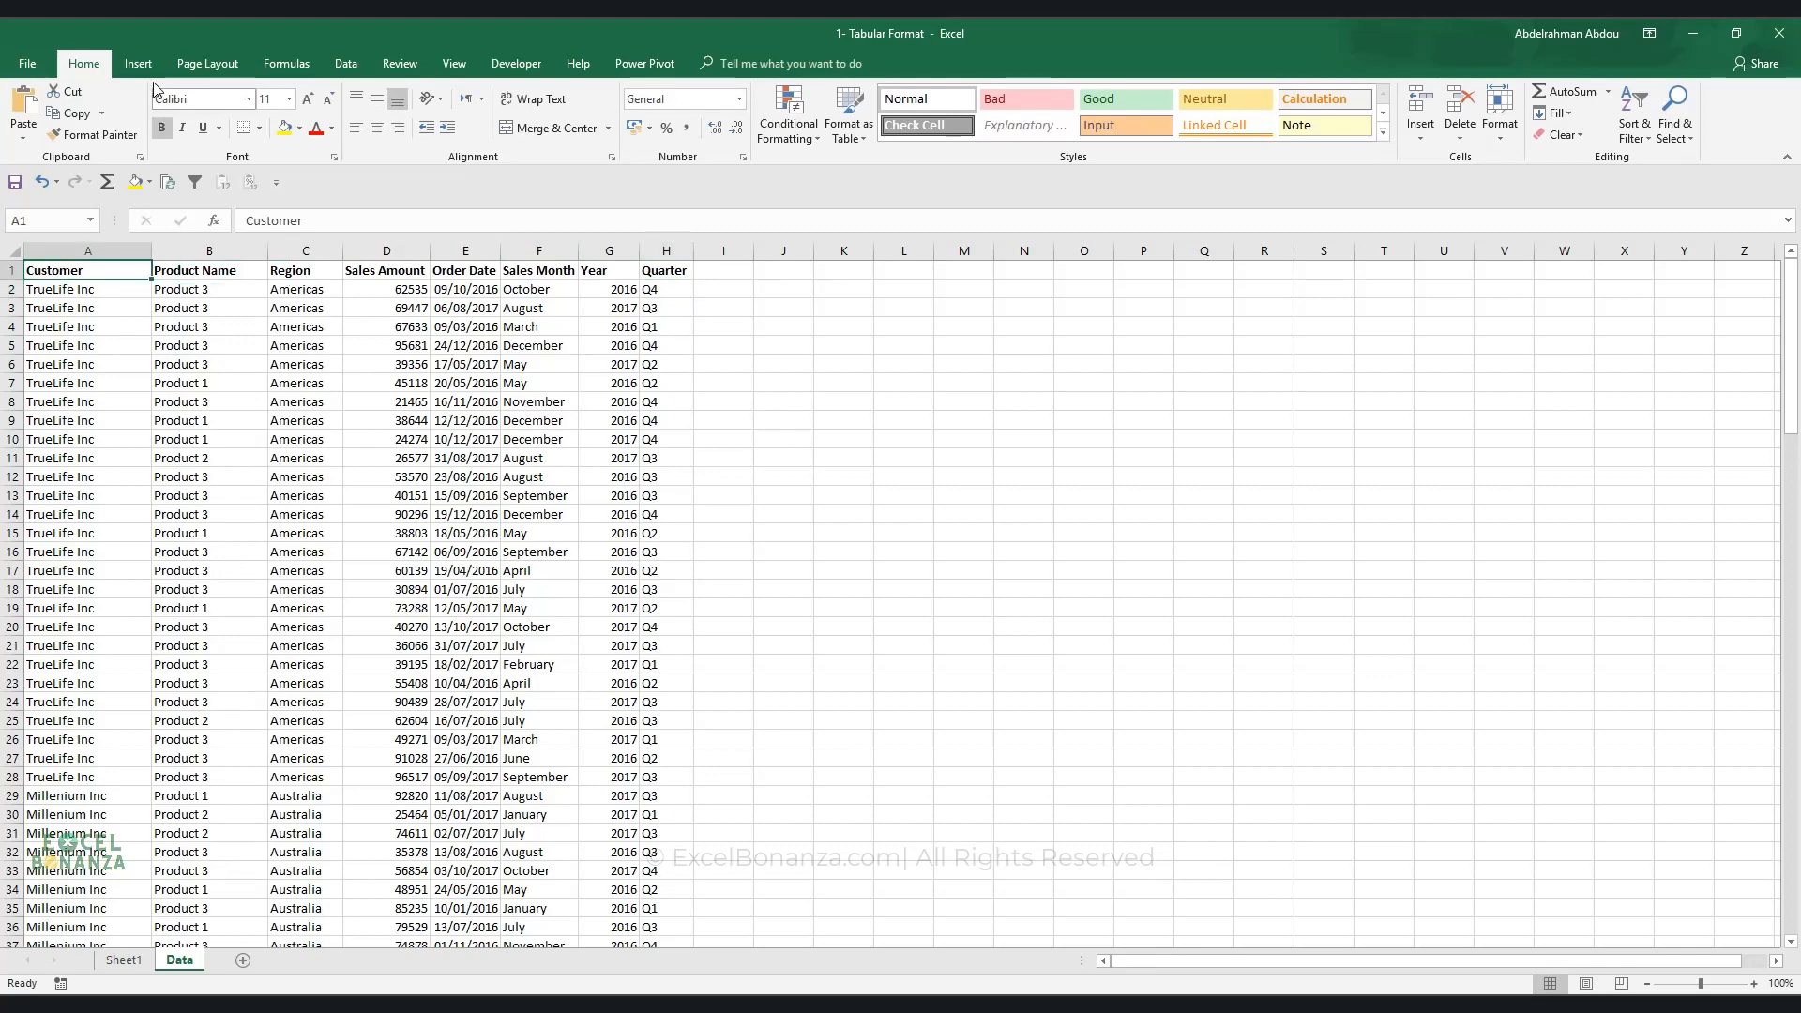
{"action": "left_click", "coordinate": [138, 63]}
{"action": "key", "text": "ctrl+shift+End"}
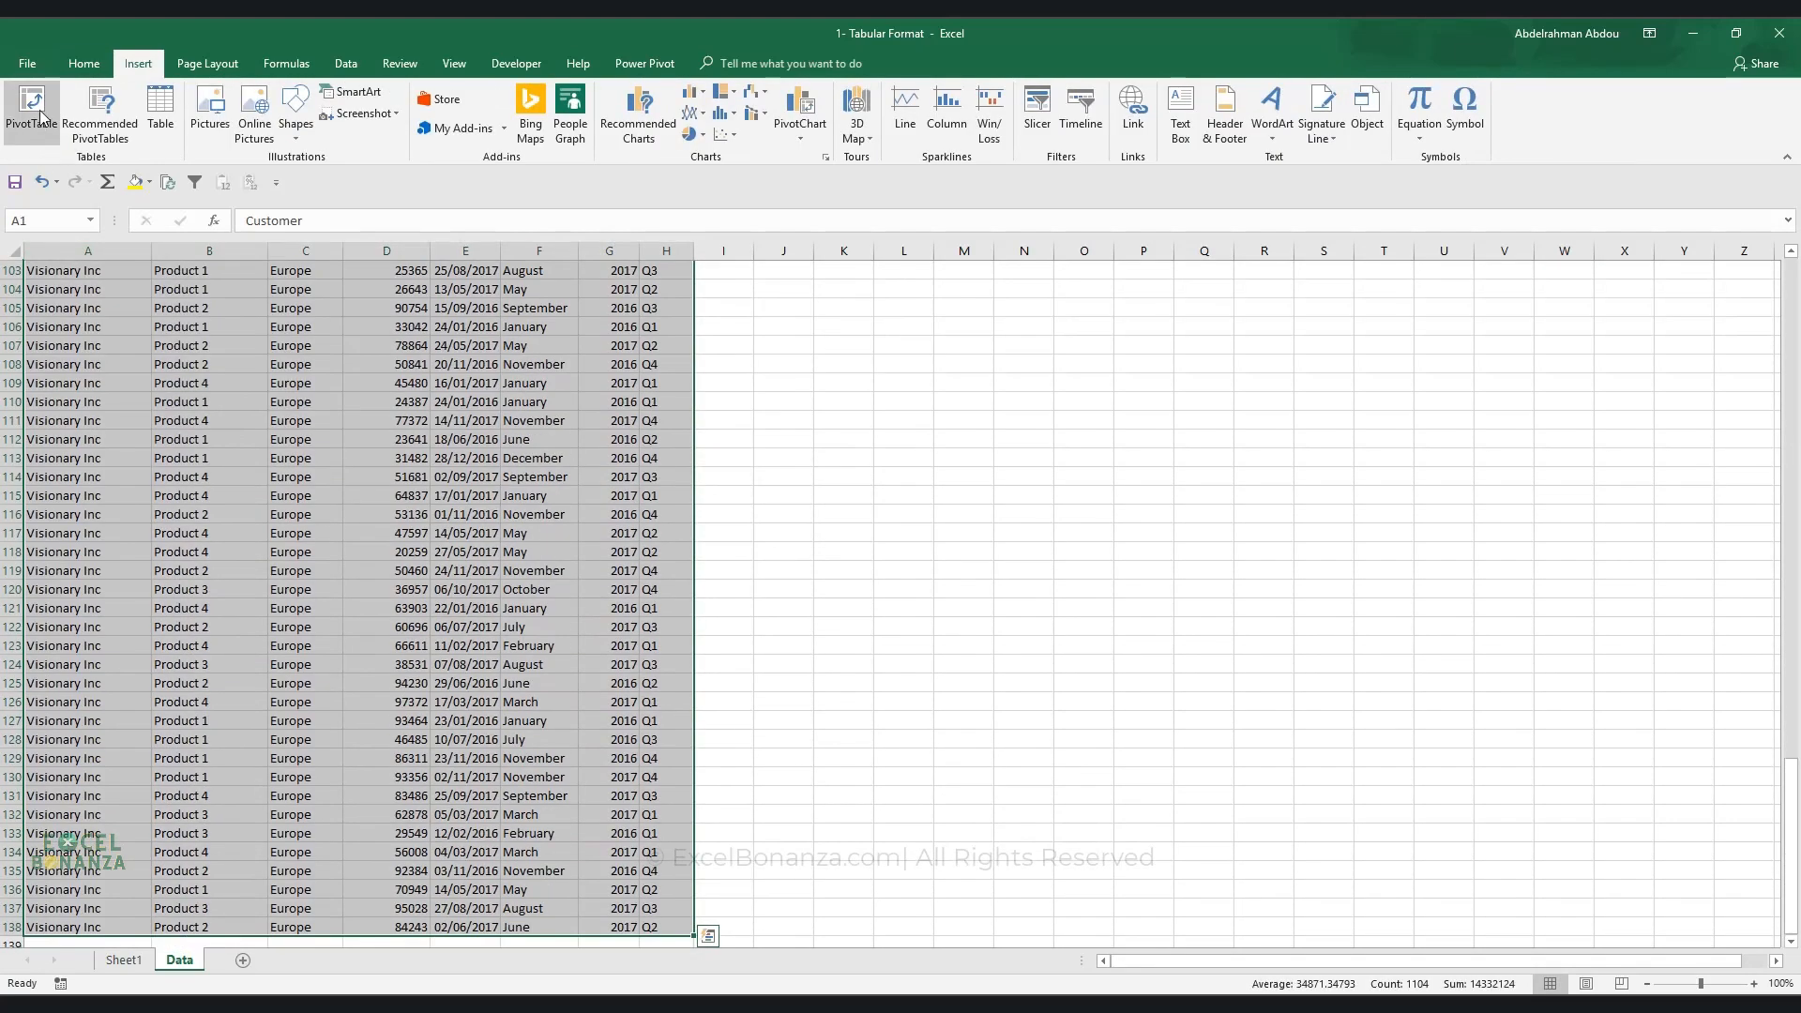
{"action": "left_click", "coordinate": [32, 110]}
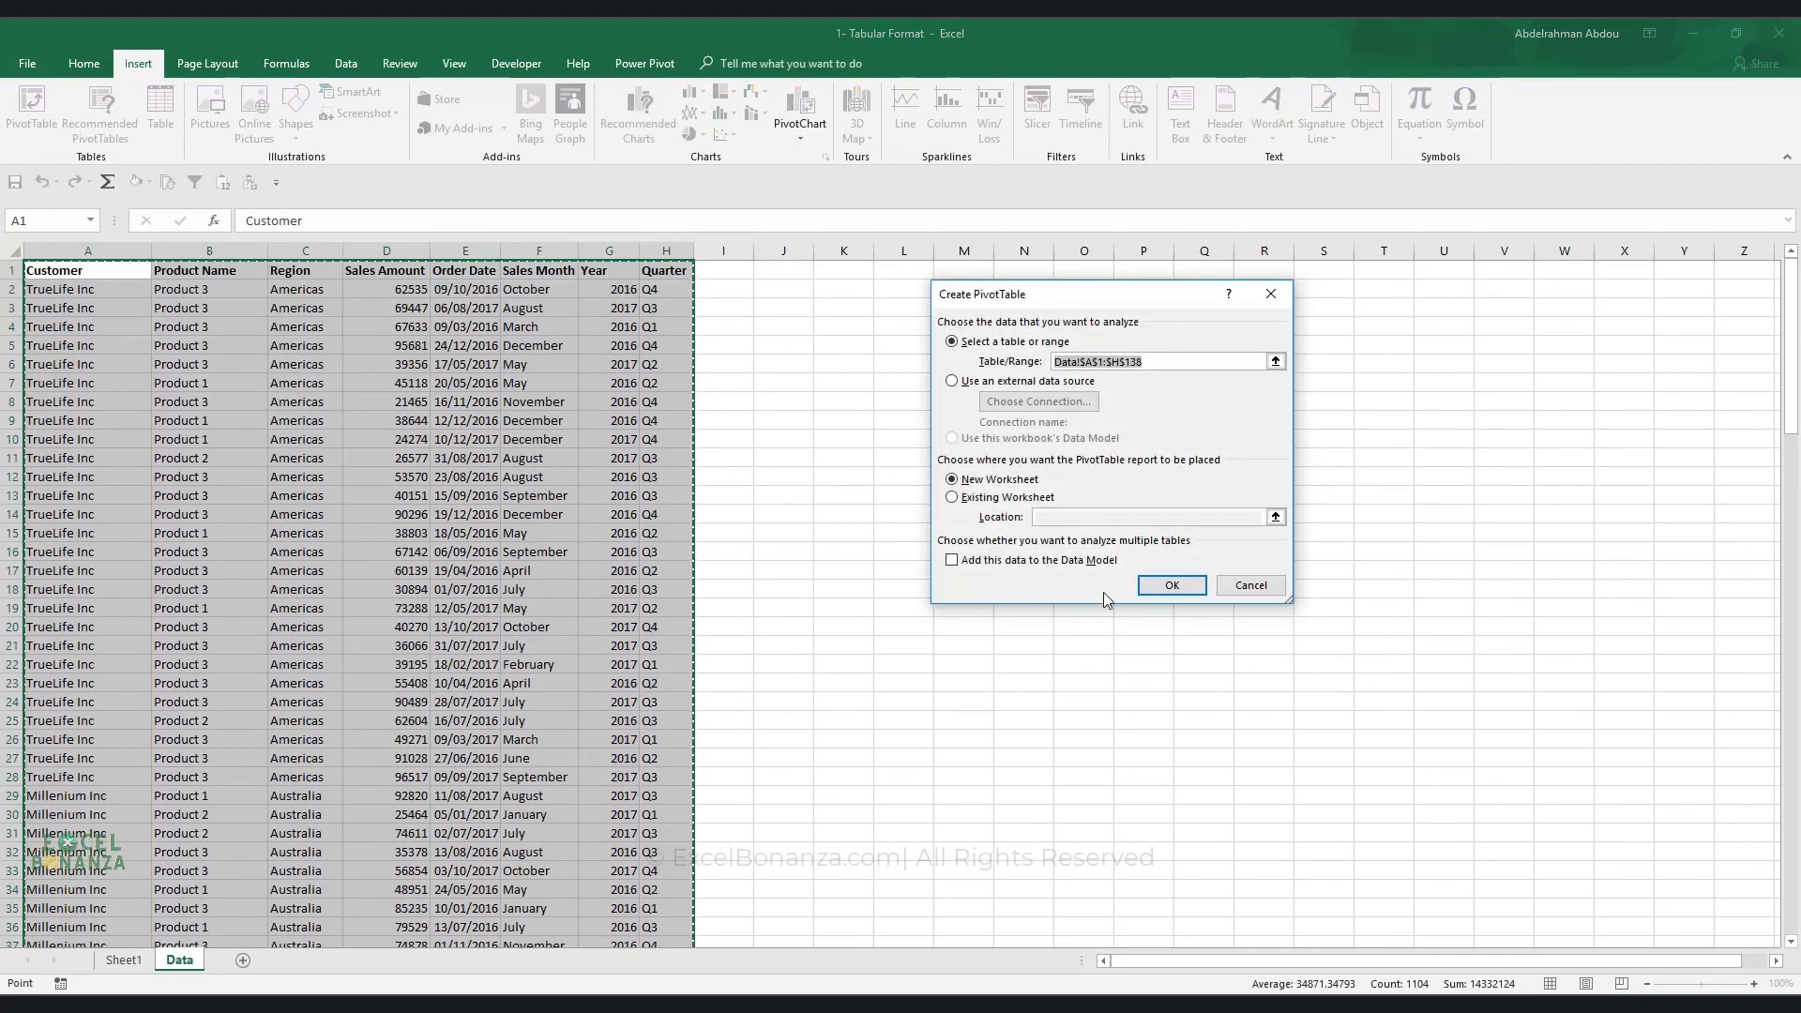
{"action": "left_click", "coordinate": [1172, 586]}
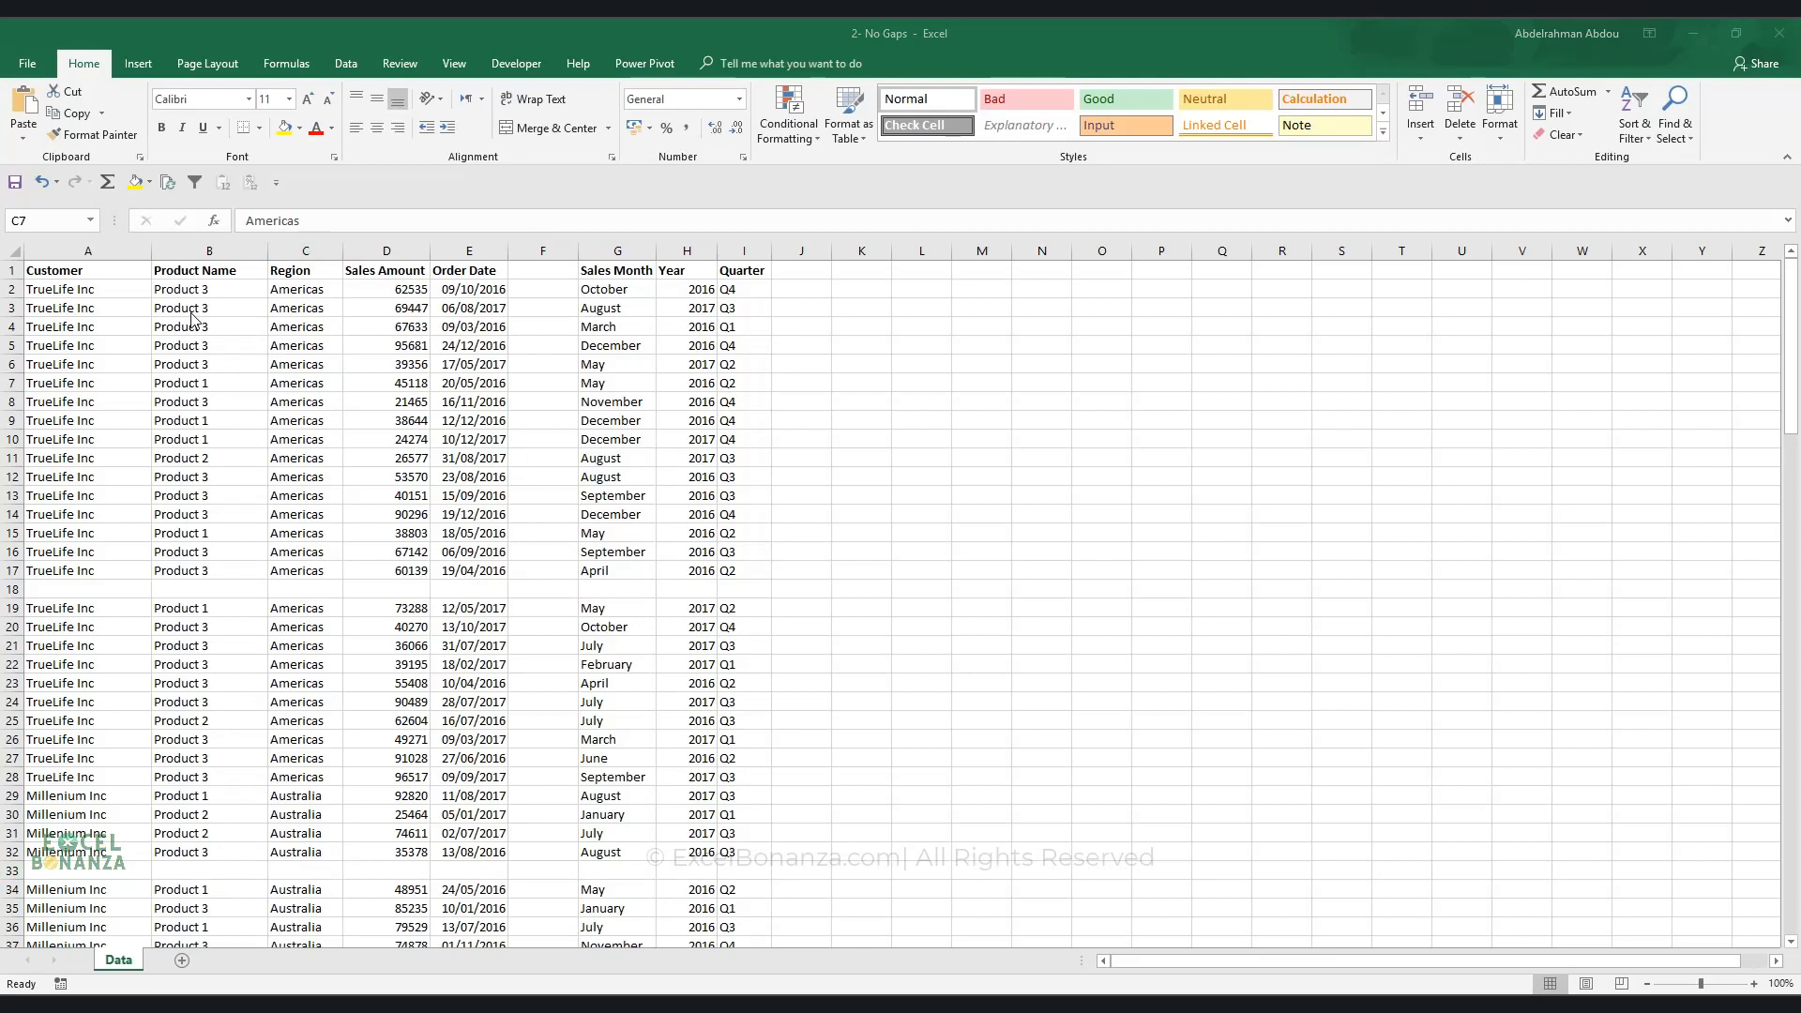
- In the "2- No Gaps" workbook, try to create a PivotTable on a new worksheet from range A1:I138, including the blank column
{"action": "left_click", "coordinate": [88, 275]}
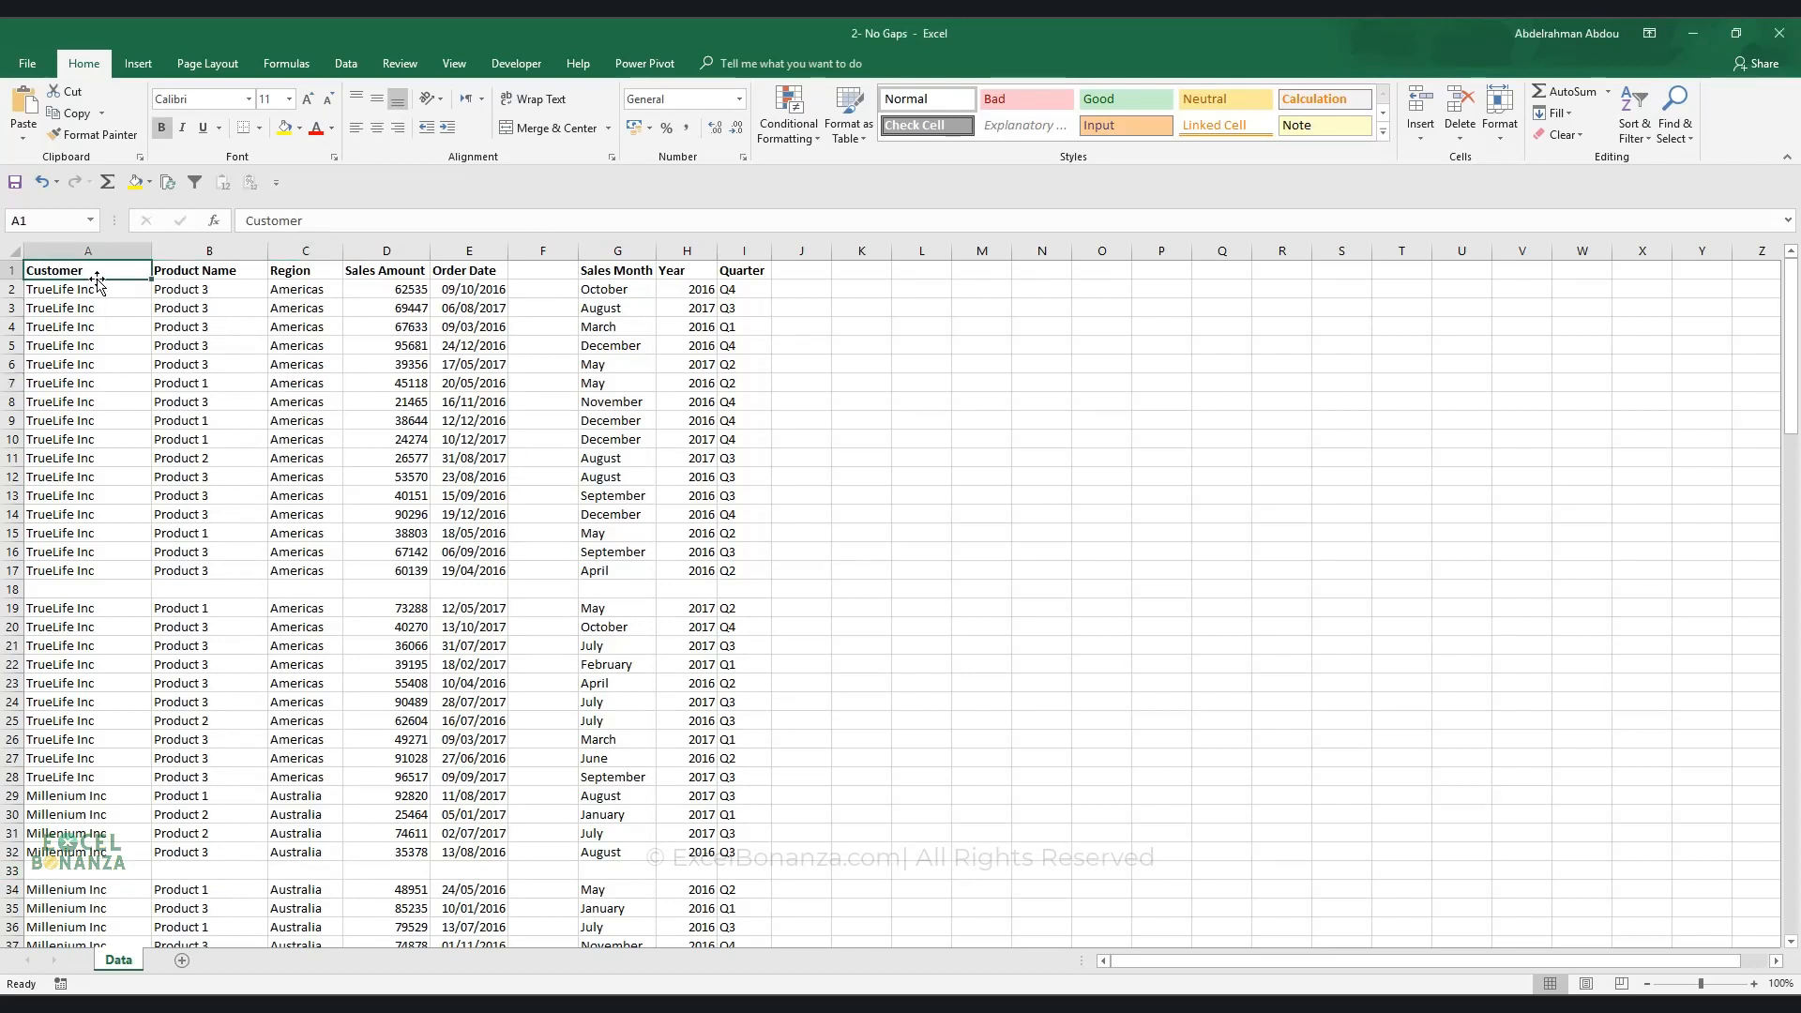
{"action": "key", "text": "shift"}
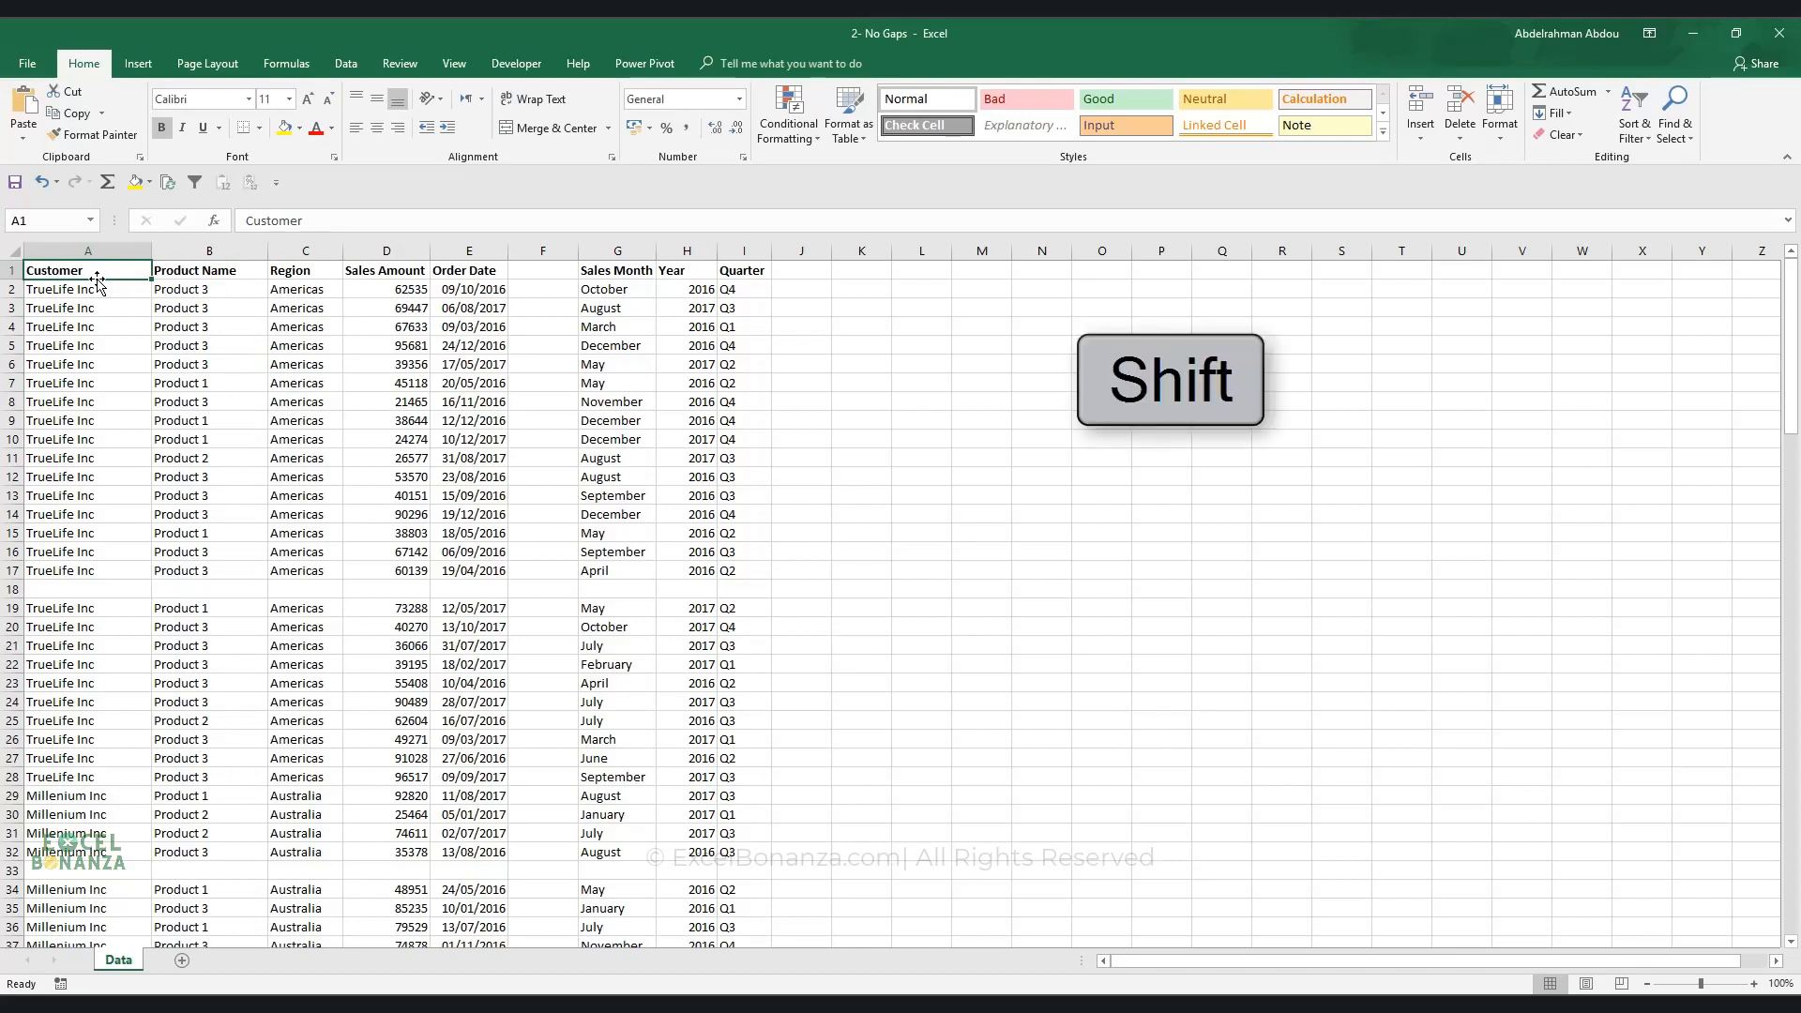
{"action": "key", "text": "shift+Right"}
{"action": "key", "text": "shift+Right"}
{"action": "key", "text": "shift+Right"}
{"action": "key", "text": "shift+Right"}
{"action": "key", "text": "shift+Right"}
{"action": "key", "text": "shift+Right"}
{"action": "key", "text": "shift+Right"}
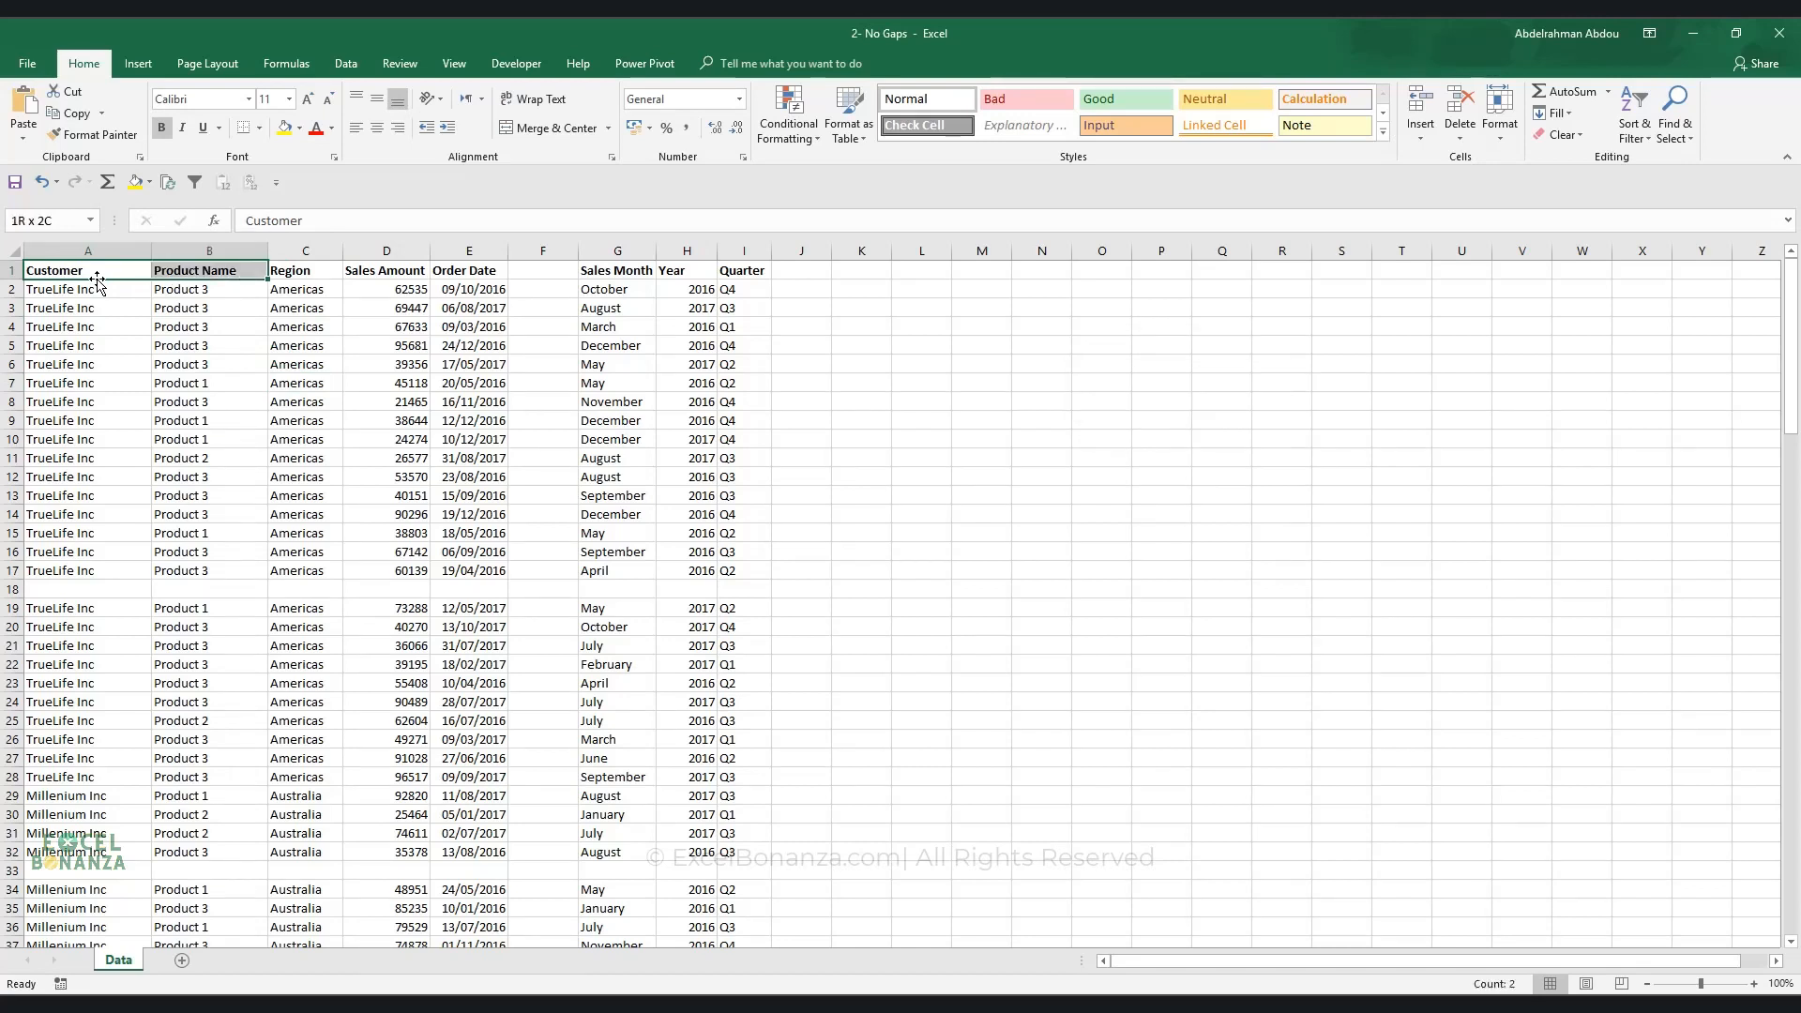
{"action": "key", "text": "shift+Right"}
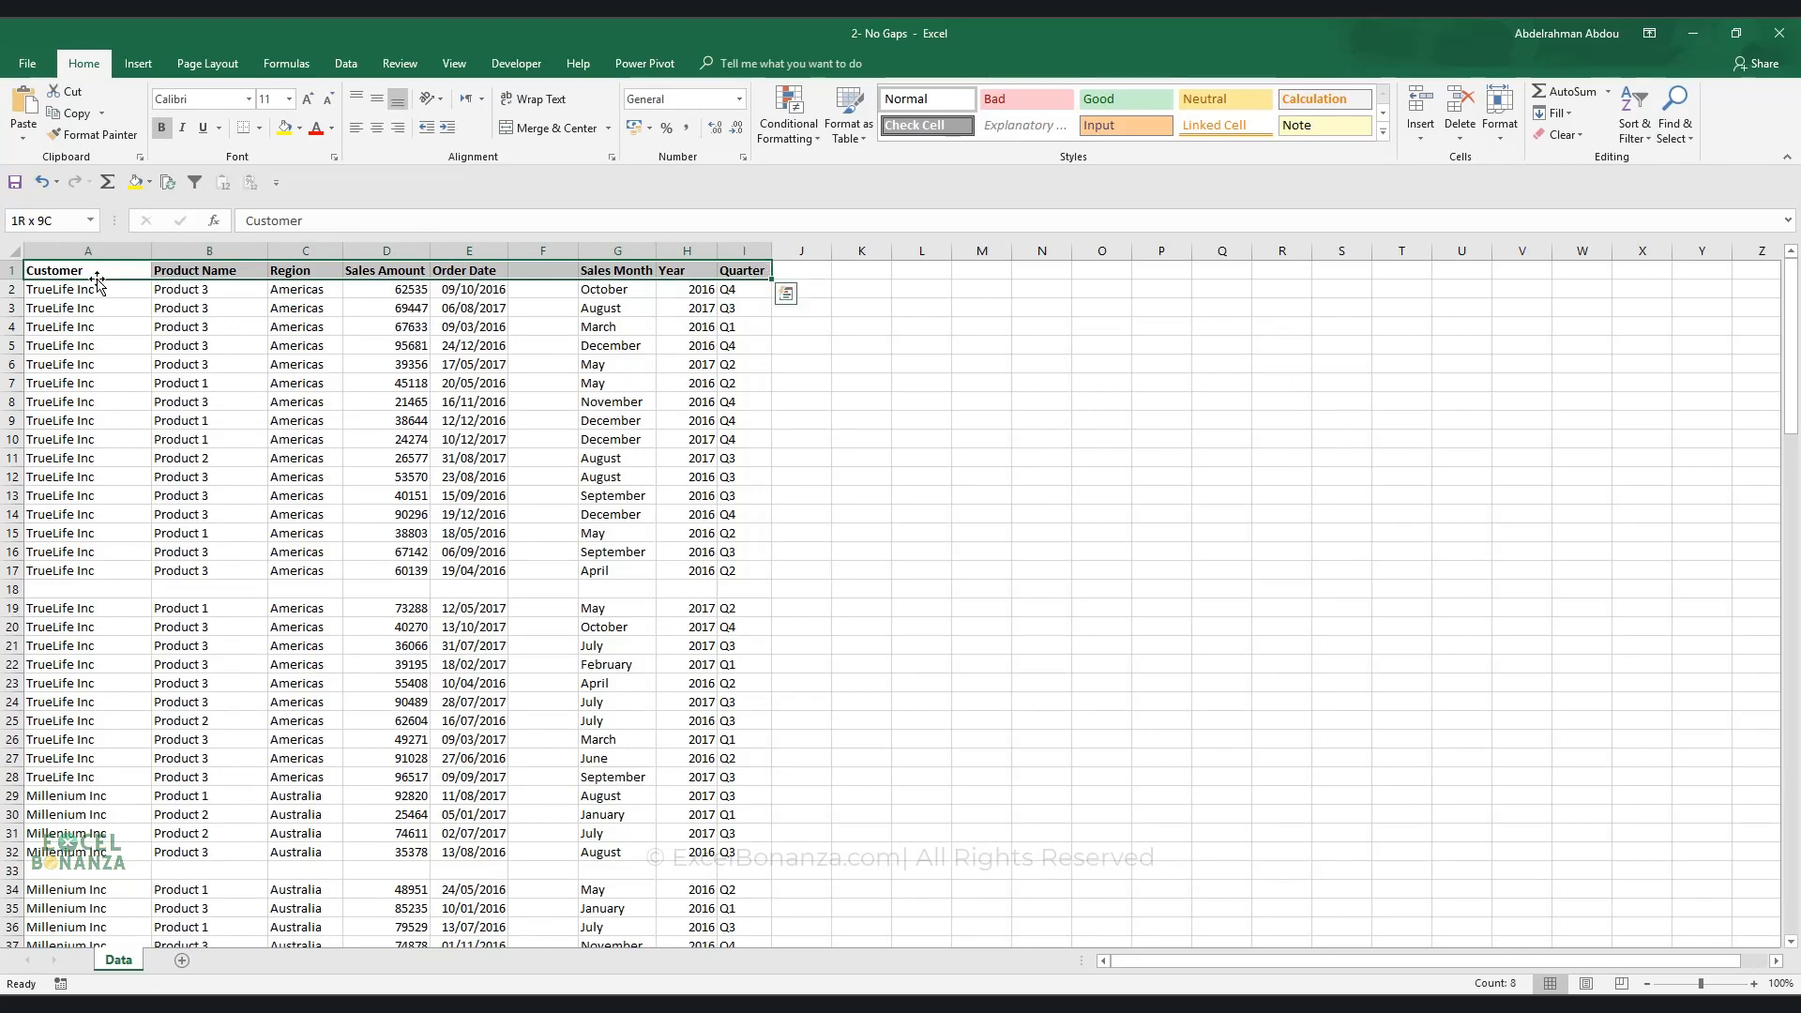
{"action": "key", "text": "ctrl+shift+Down"}
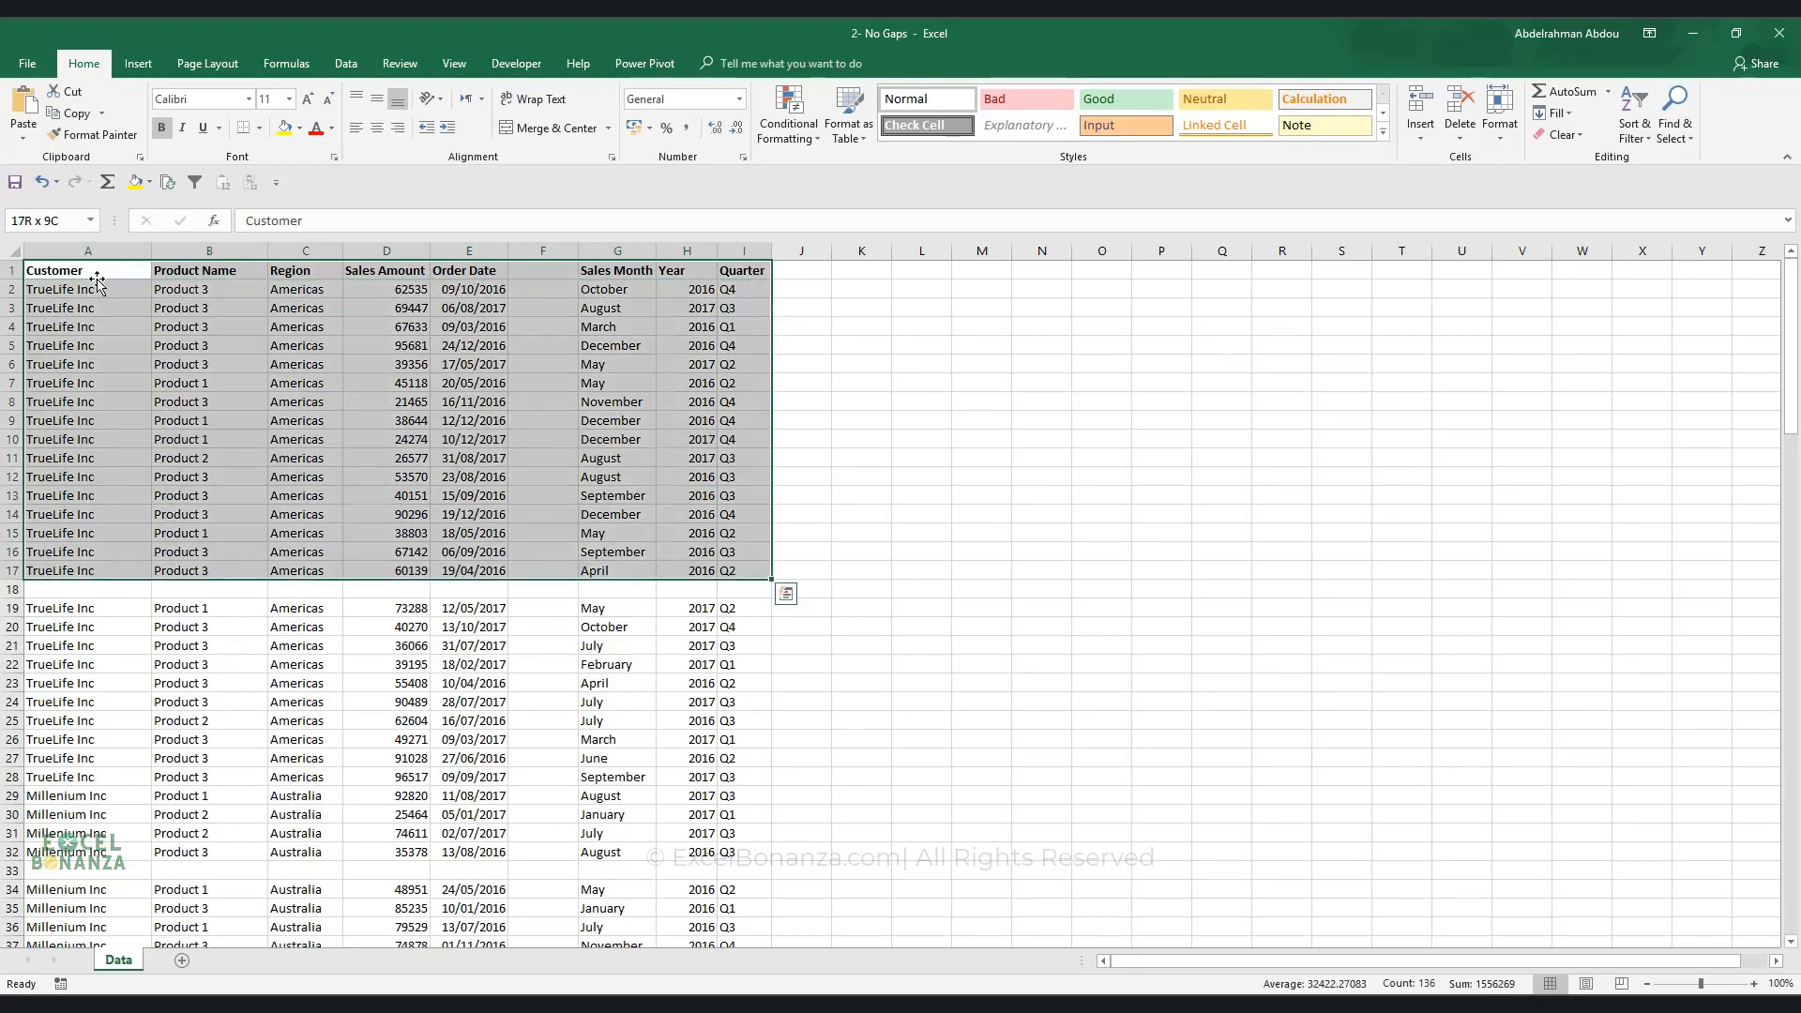
{"action": "key", "text": "ctrl+shift+Down"}
{"action": "key", "text": "ctrl+shift+Down"}
{"action": "key", "text": "ctrl+shift+Down"}
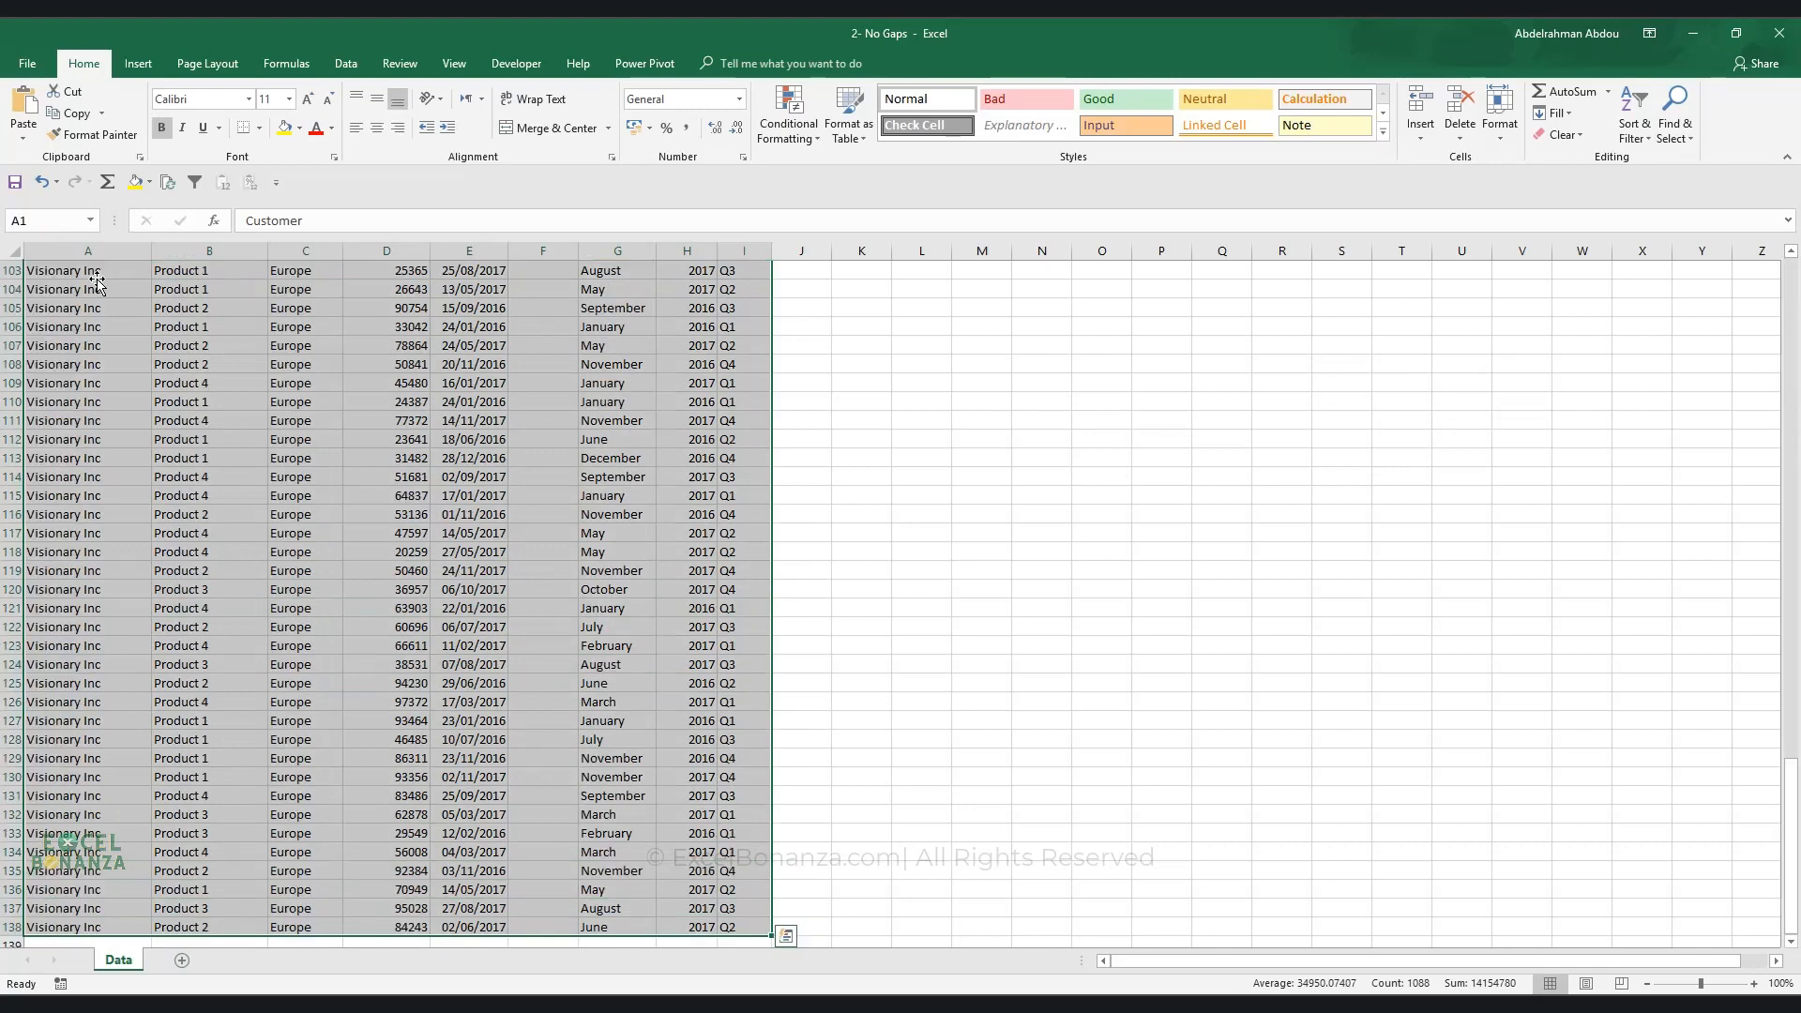
{"action": "scroll", "coordinate": [307, 422], "scroll_direction": "up", "scroll_amount": 20}
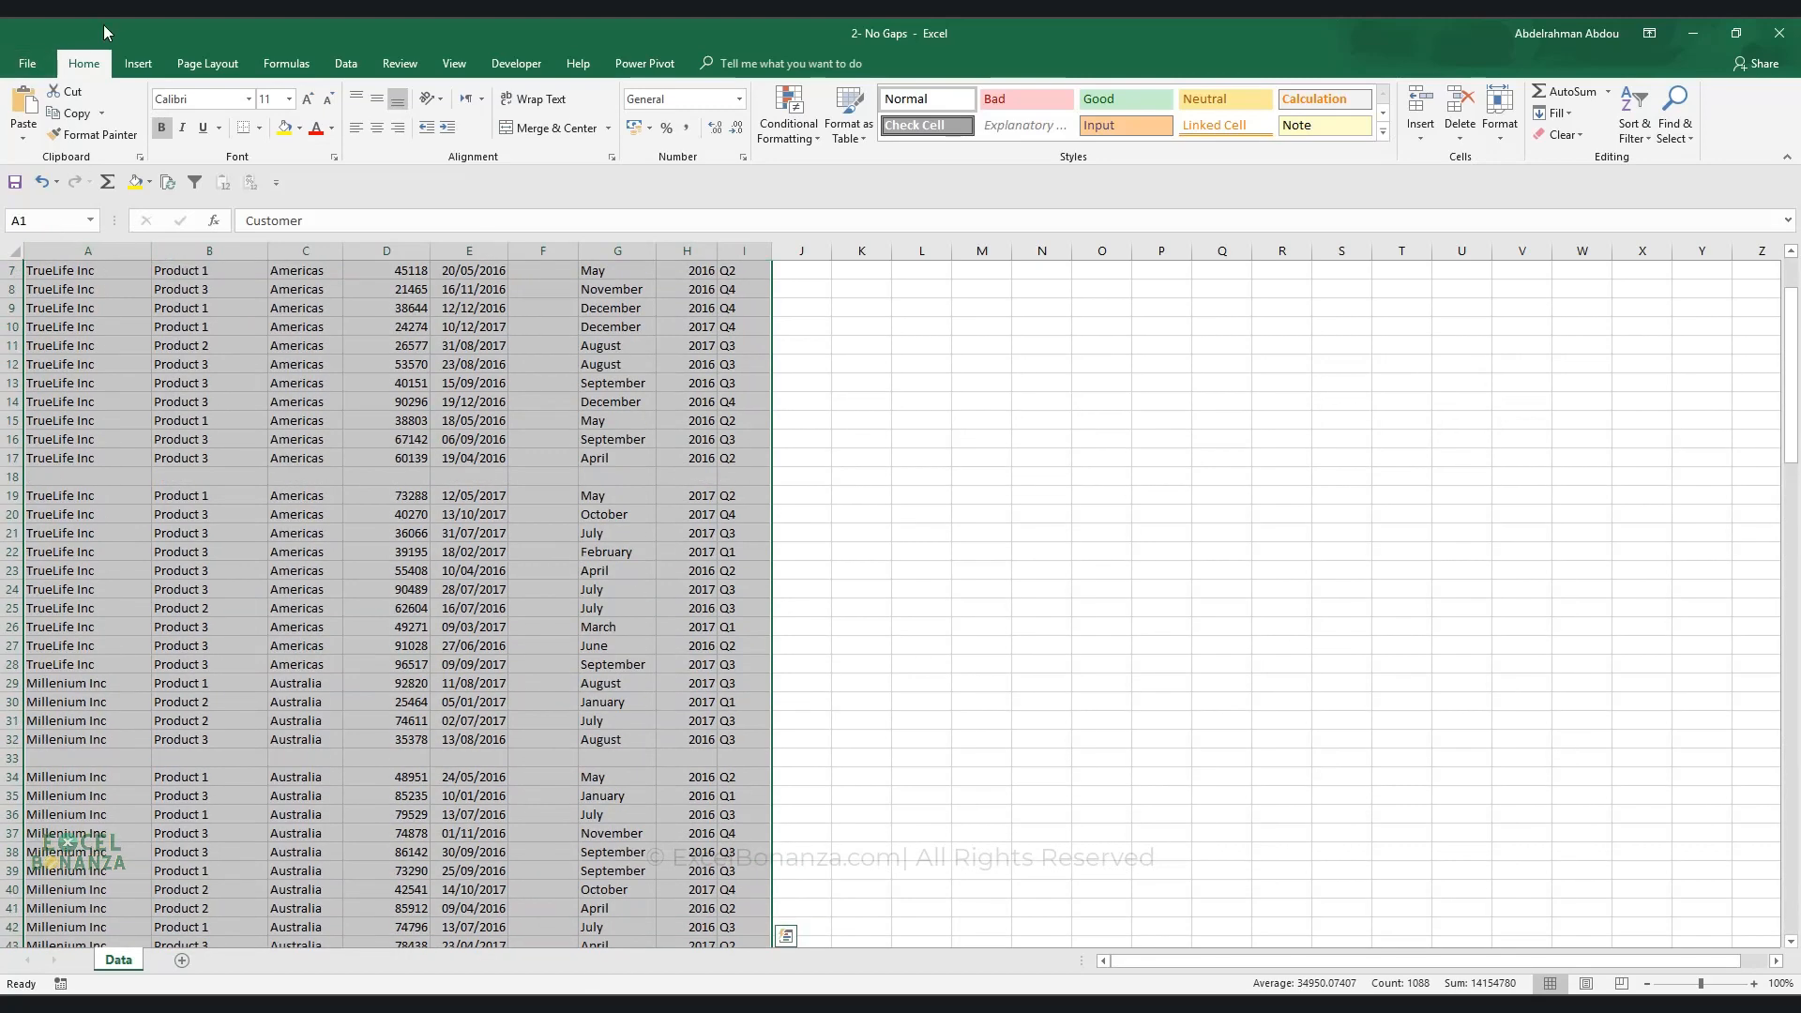
{"action": "left_click", "coordinate": [134, 66]}
{"action": "left_click", "coordinate": [31, 105]}
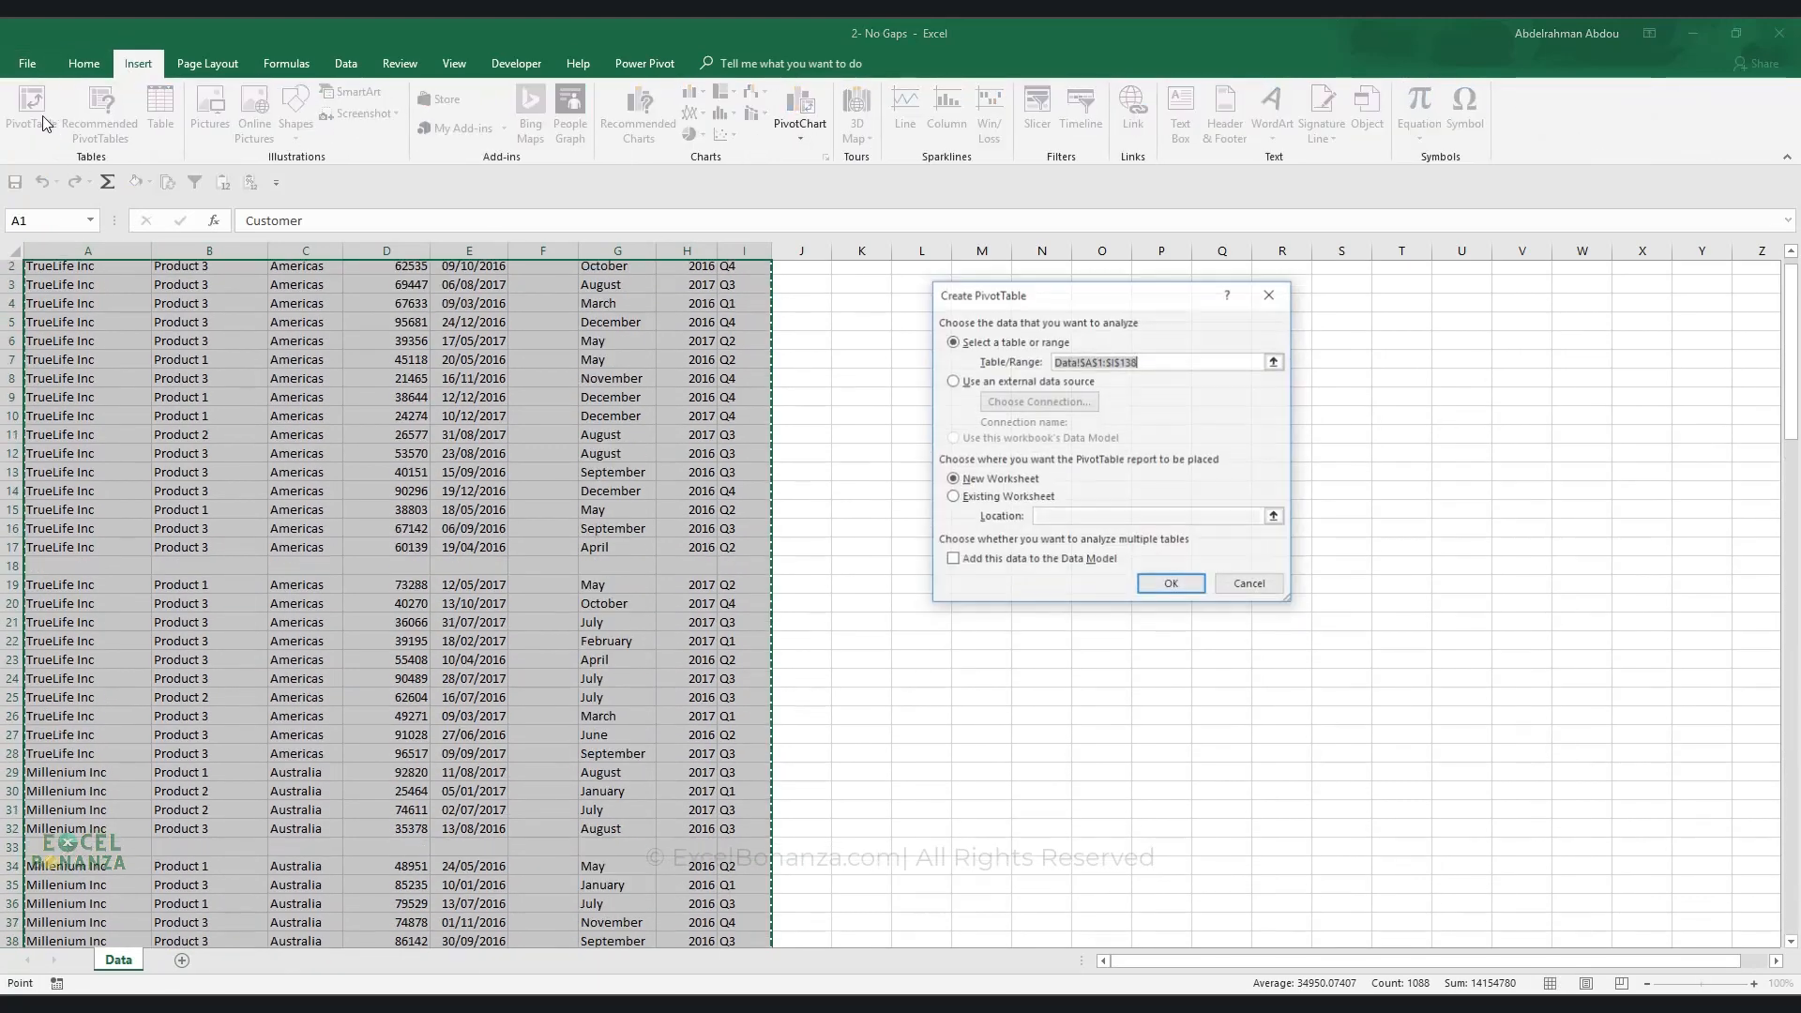
{"action": "left_click", "coordinate": [1173, 587]}
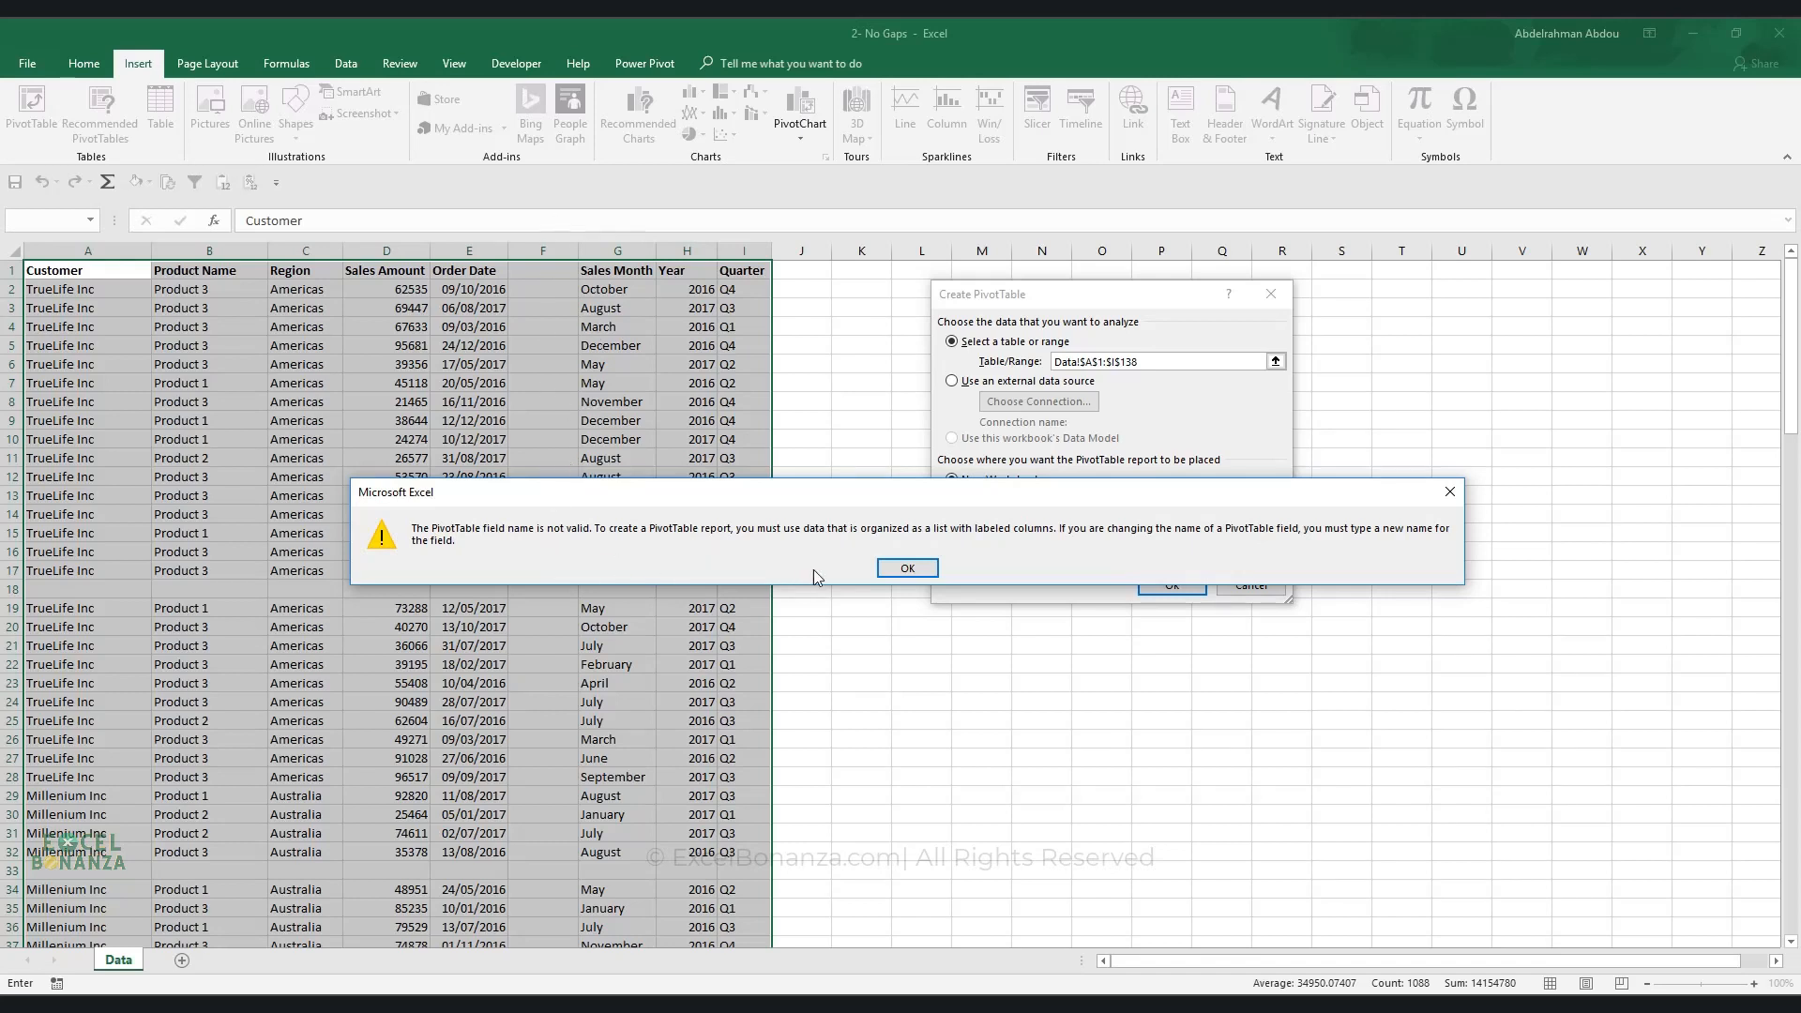
{"action": "left_click", "coordinate": [907, 568]}
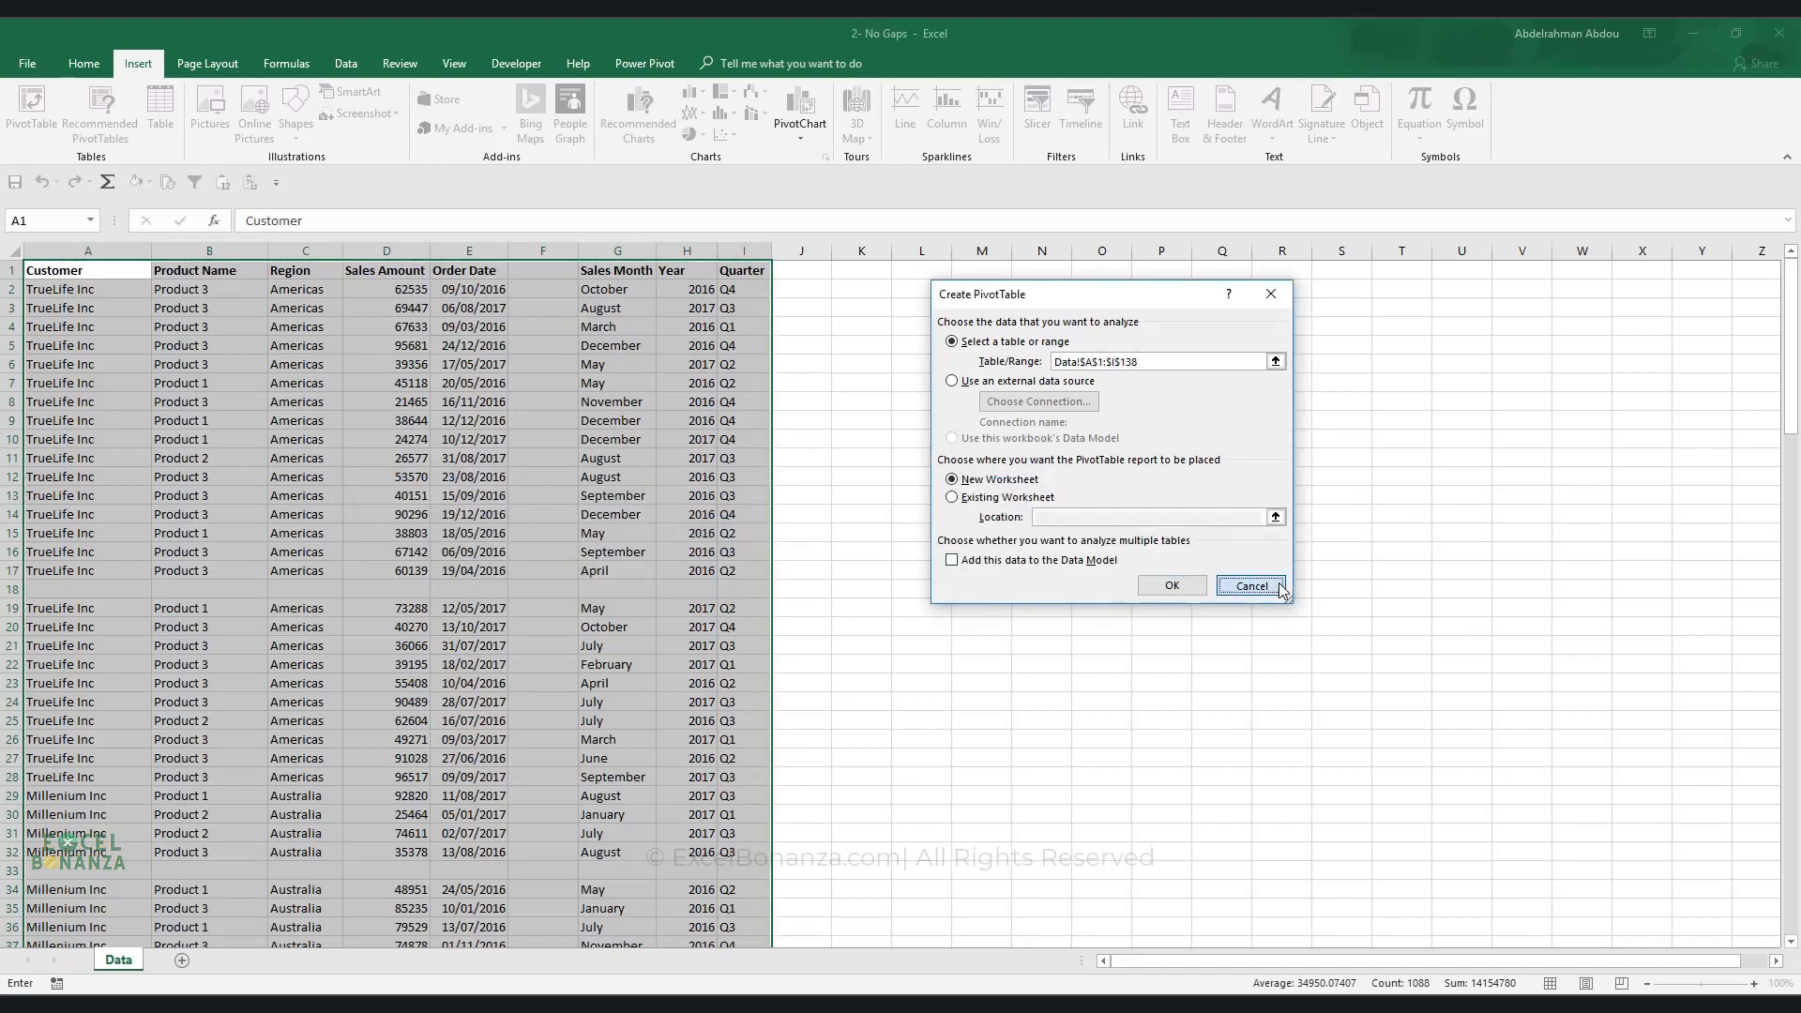
{"action": "left_click", "coordinate": [1251, 587]}
- Delete the blank column F between Order Date and Sales Month
{"action": "left_click", "coordinate": [542, 345]}
{"action": "left_click", "coordinate": [543, 251]}
{"action": "right_click", "coordinate": [544, 251]}
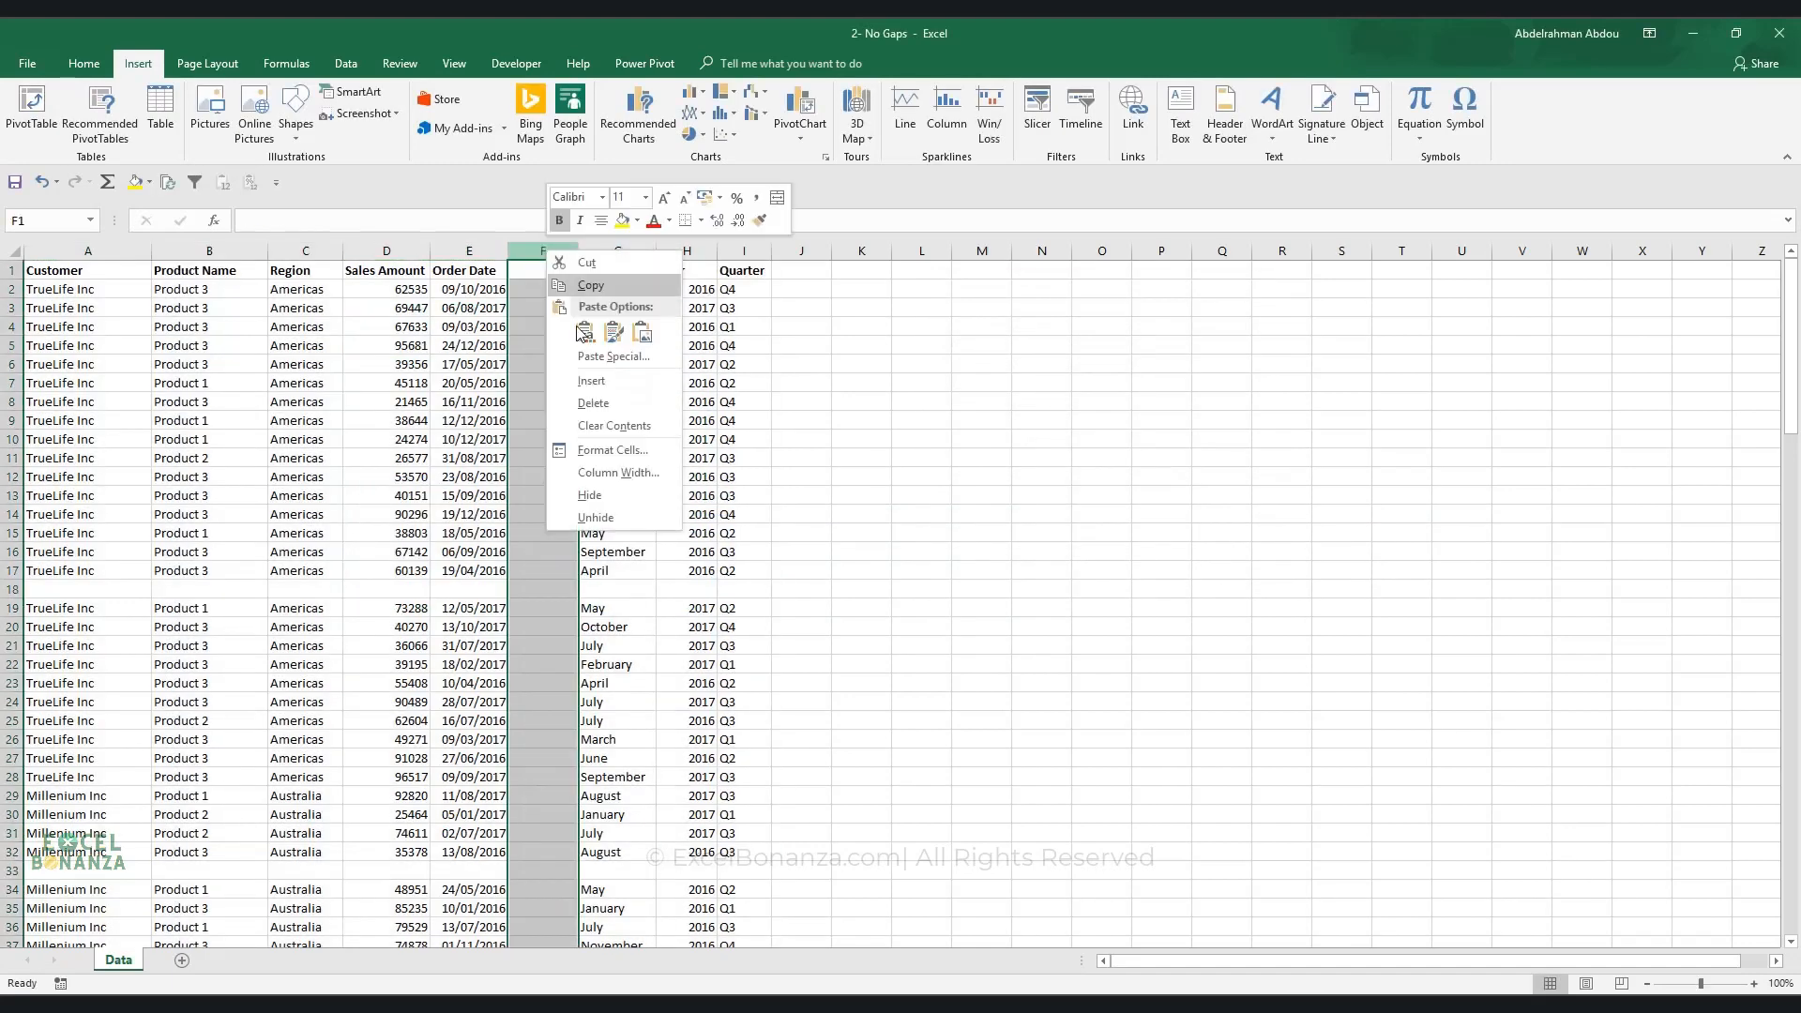
{"action": "left_click", "coordinate": [610, 407]}
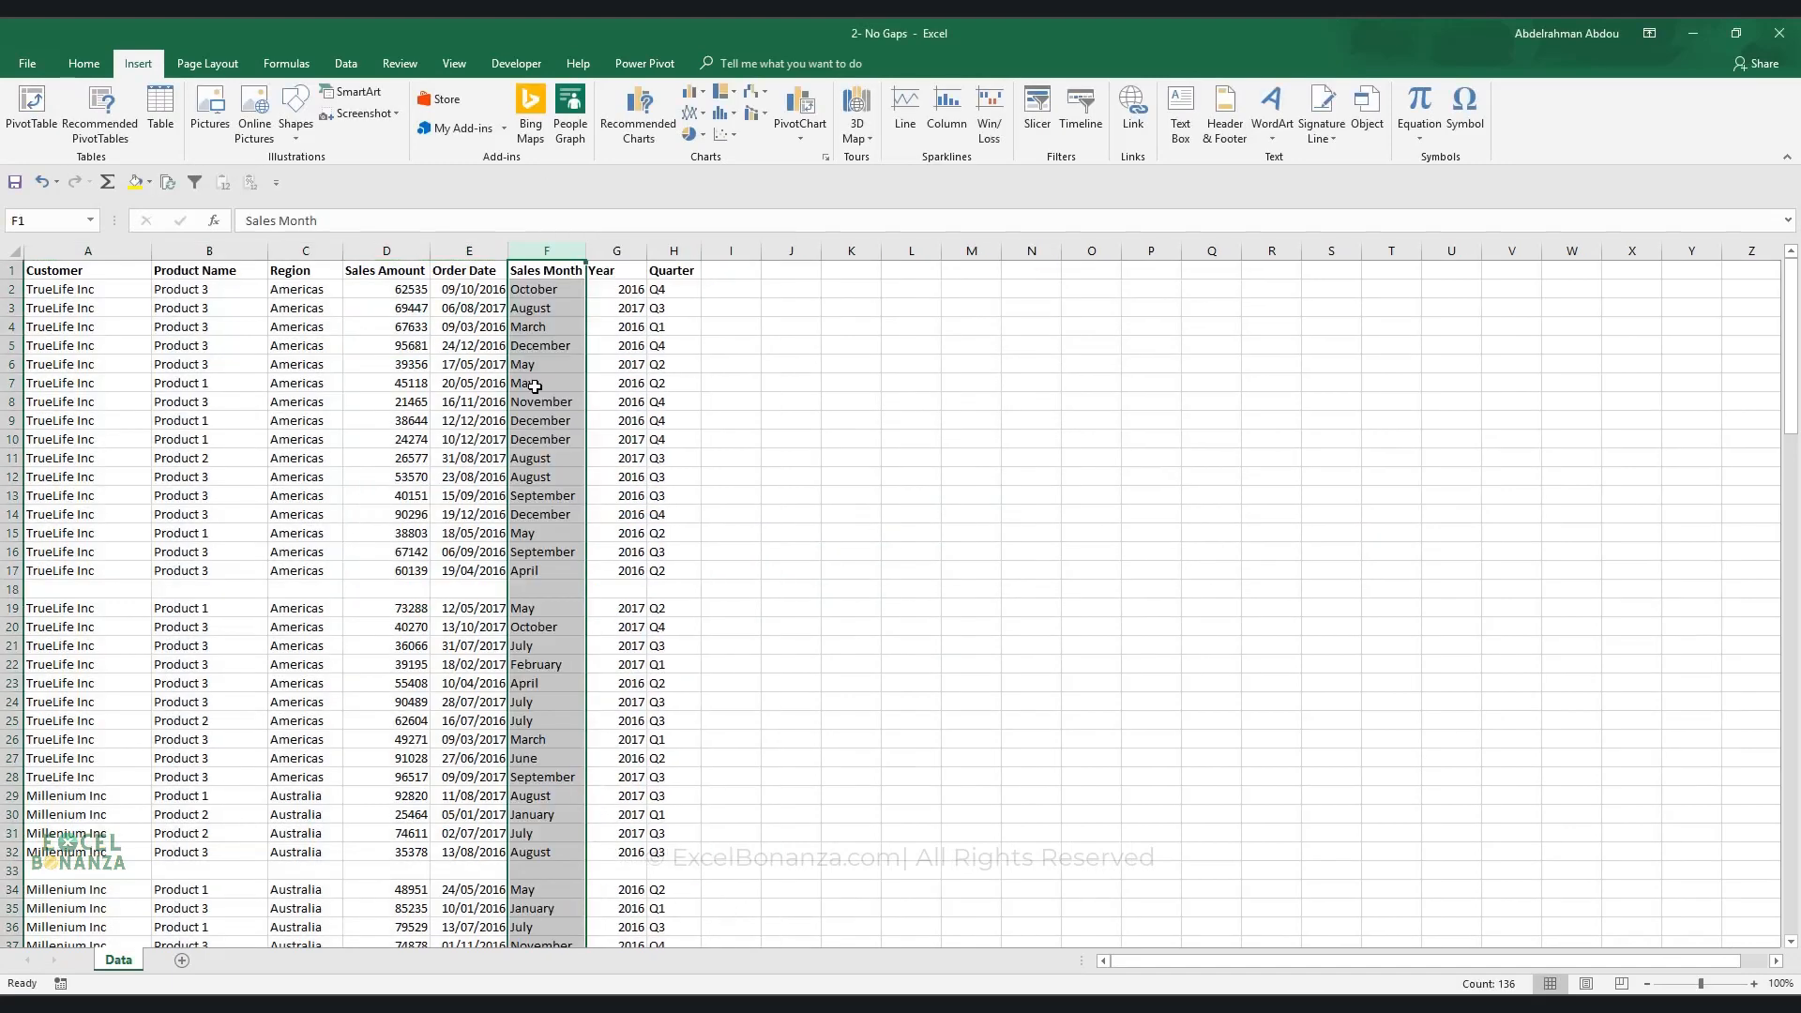
{"action": "left_click", "coordinate": [537, 306]}
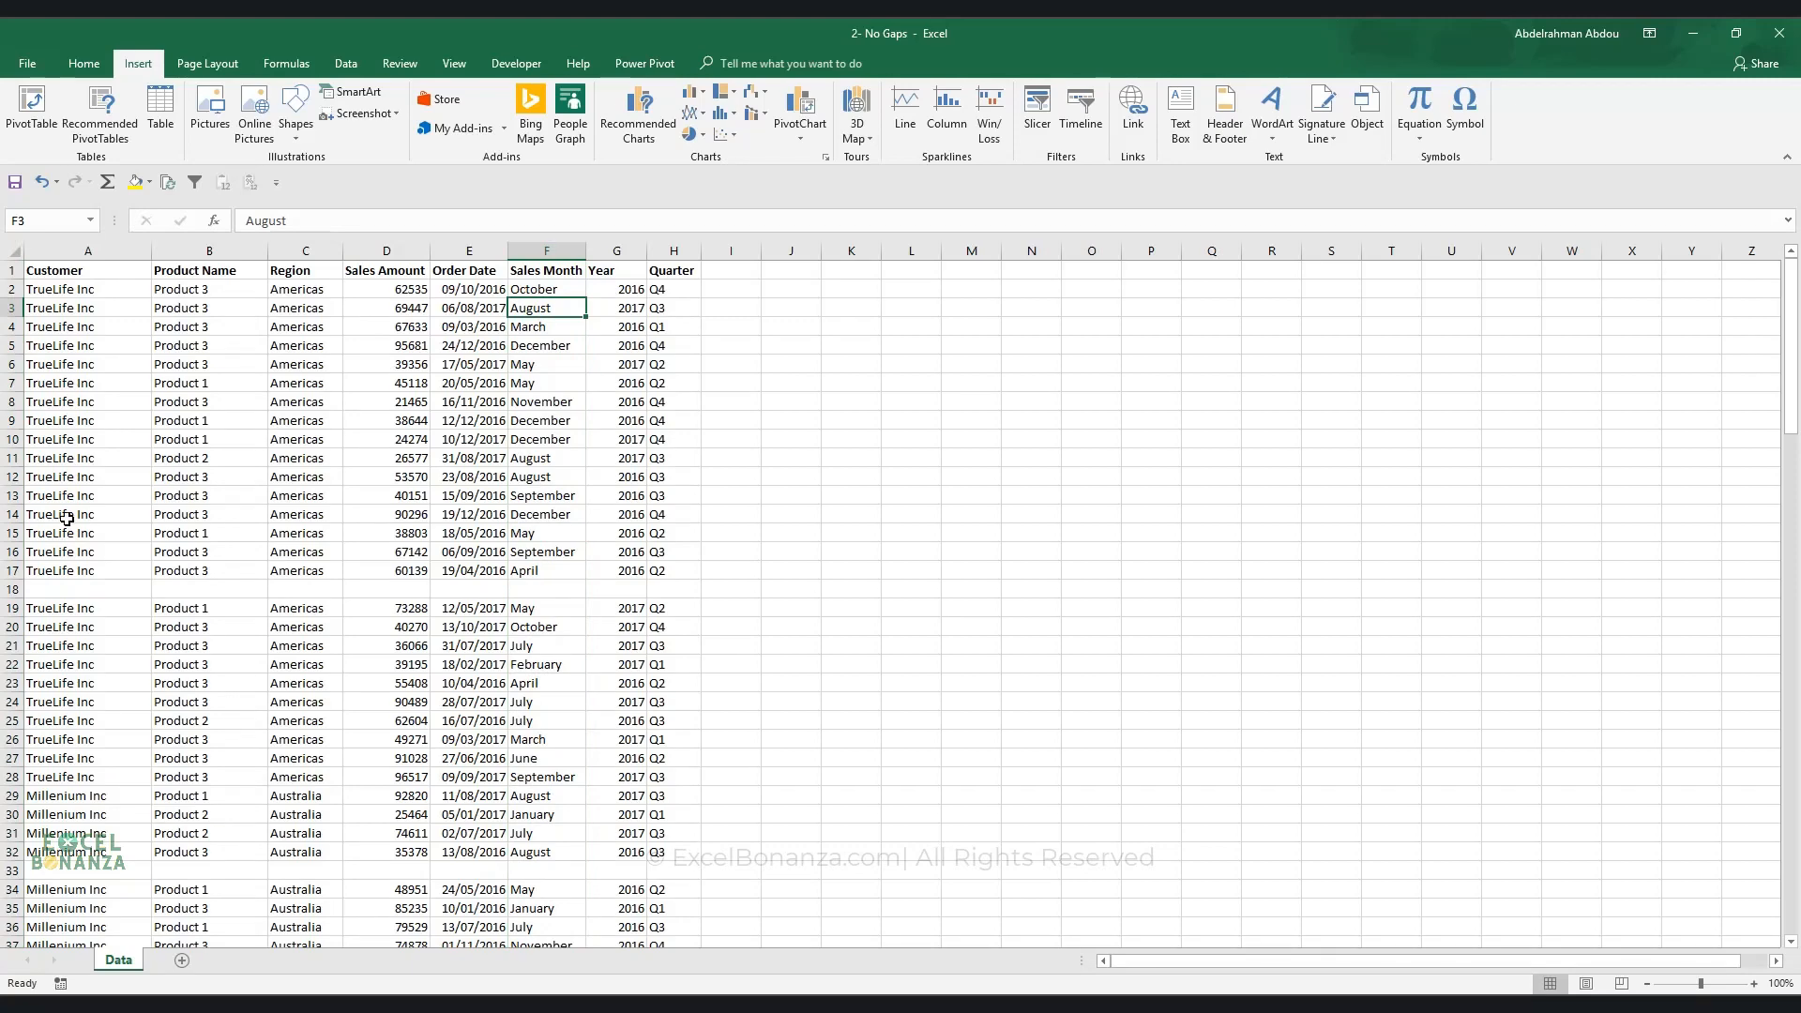
- Select all blank cells within the data range A1:H138 using Go To Special with the Blanks option
{"action": "scroll", "coordinate": [67, 525], "scroll_direction": "down", "scroll_amount": 1}
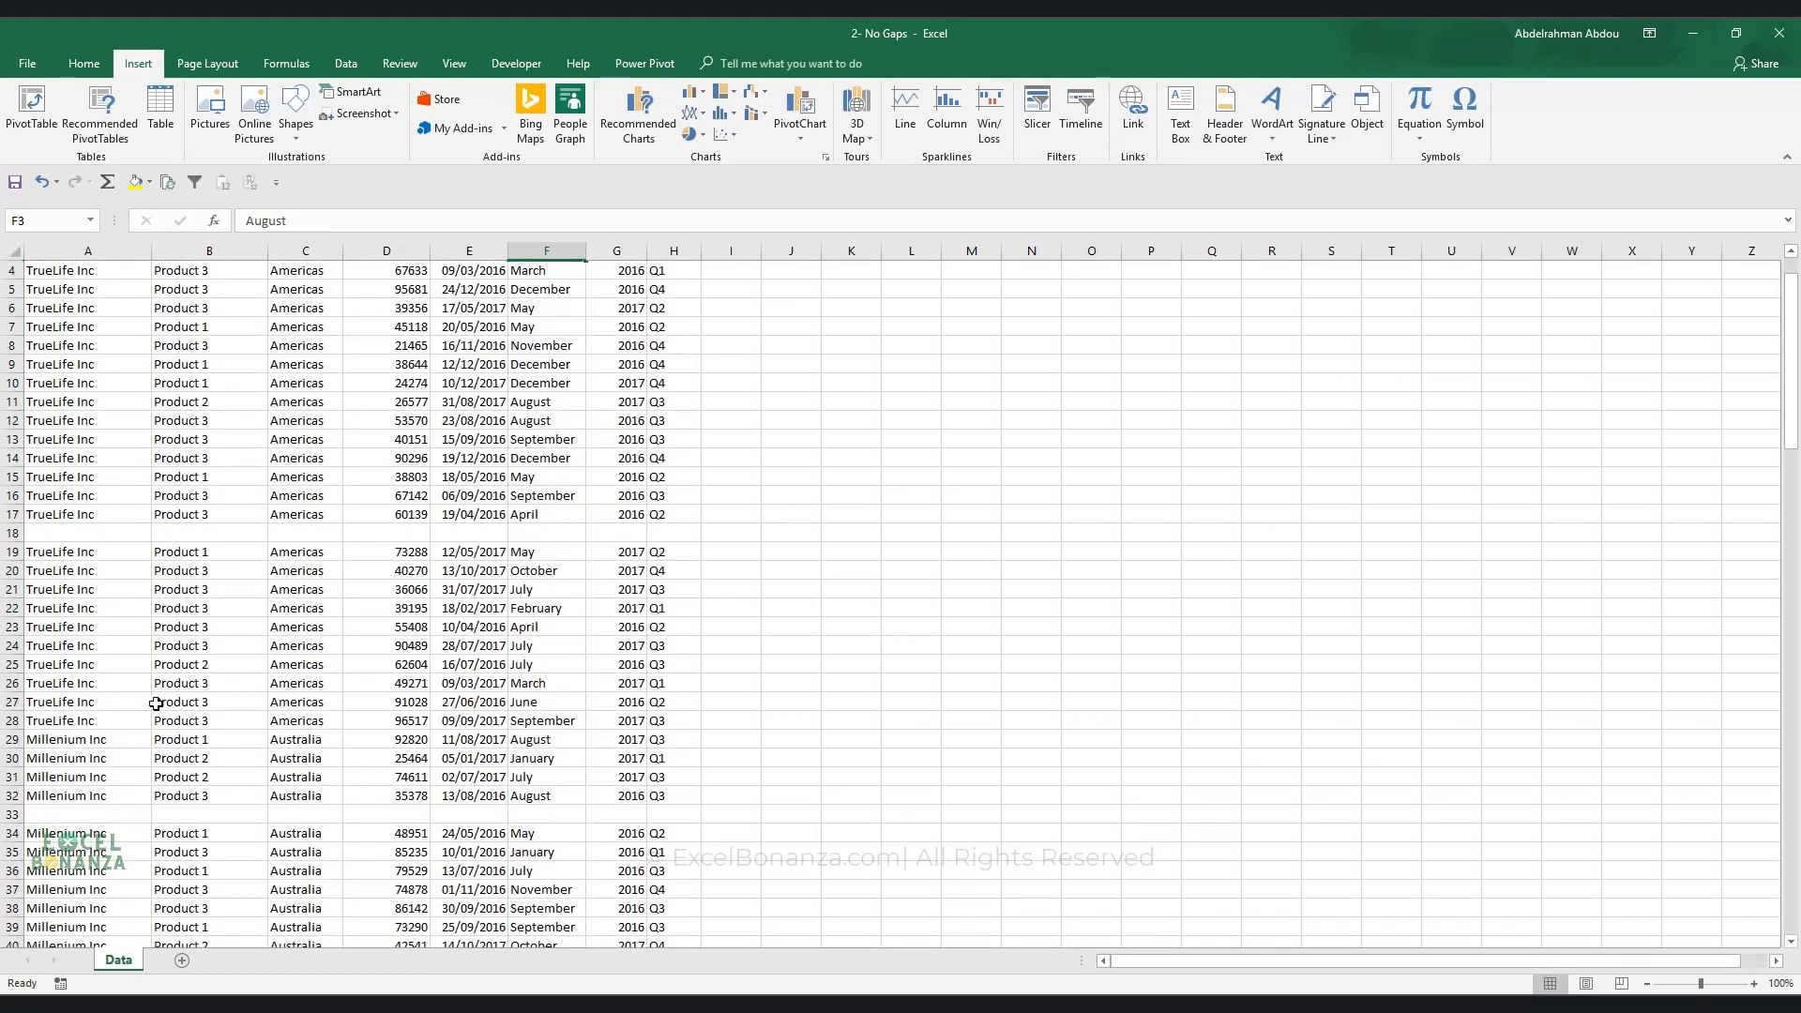
{"action": "scroll", "coordinate": [156, 702], "scroll_direction": "down", "scroll_amount": 12}
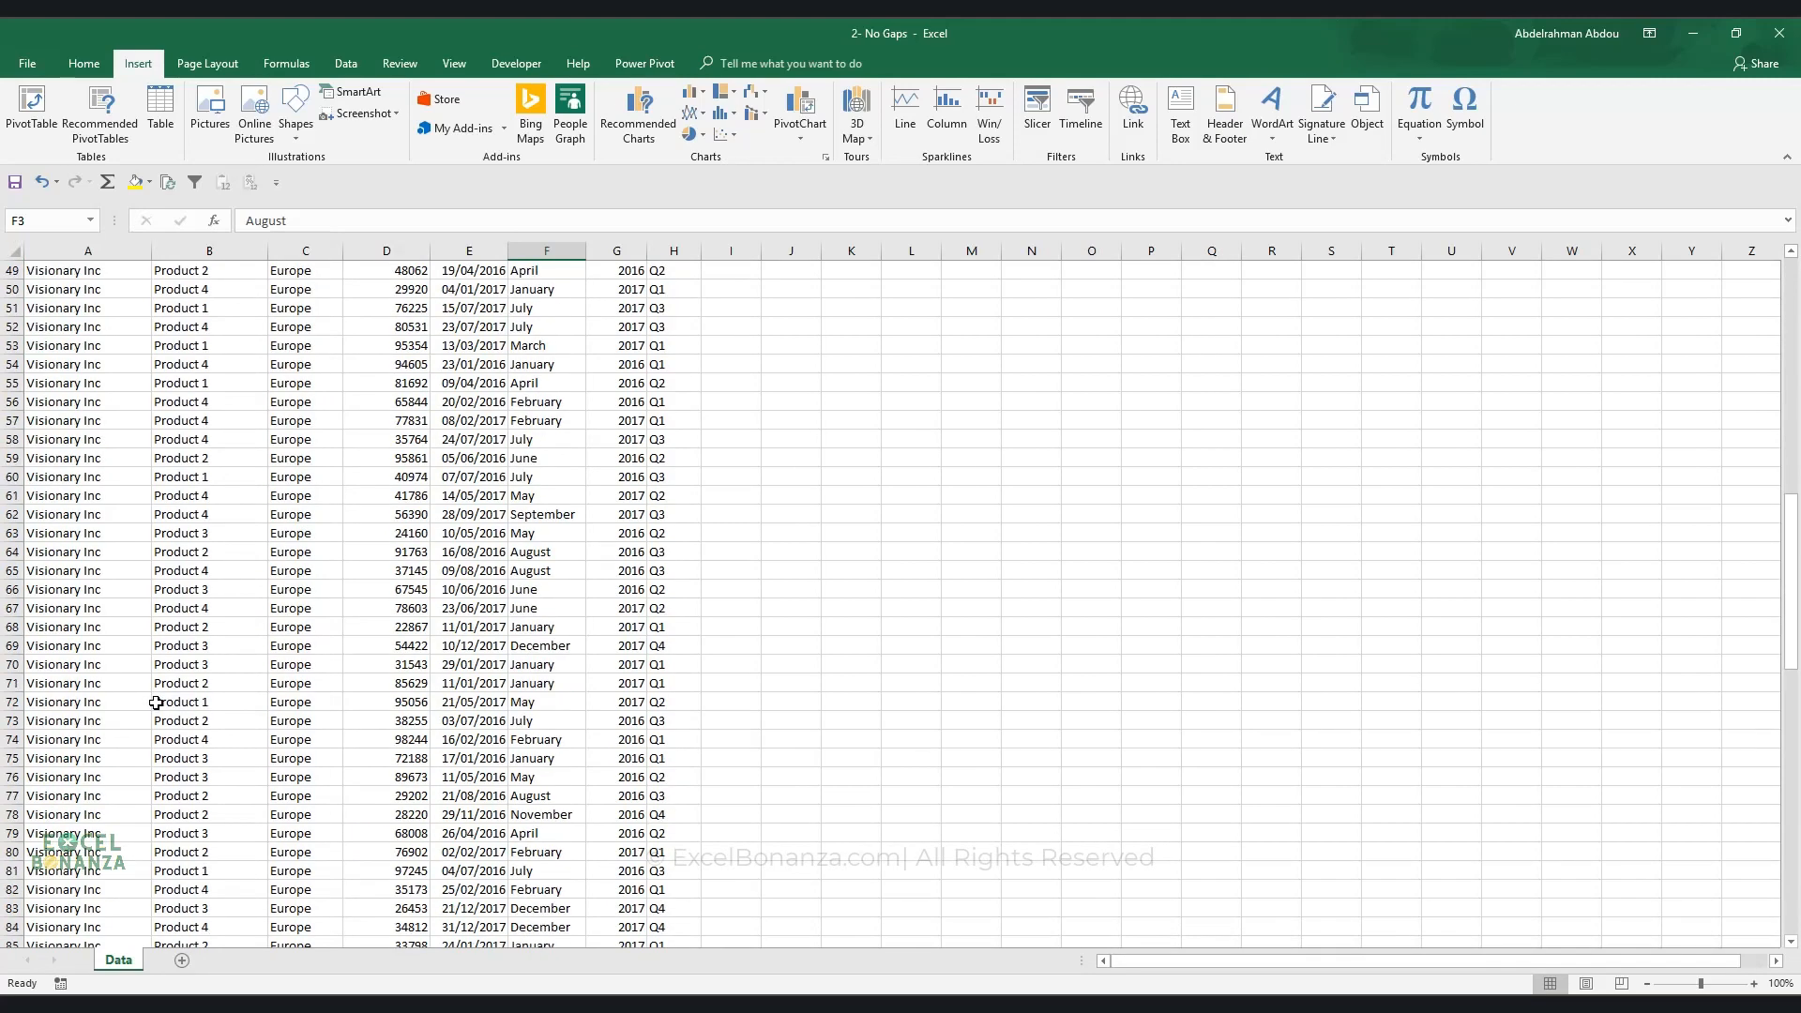
{"action": "scroll", "coordinate": [156, 702], "scroll_direction": "up", "scroll_amount": 11}
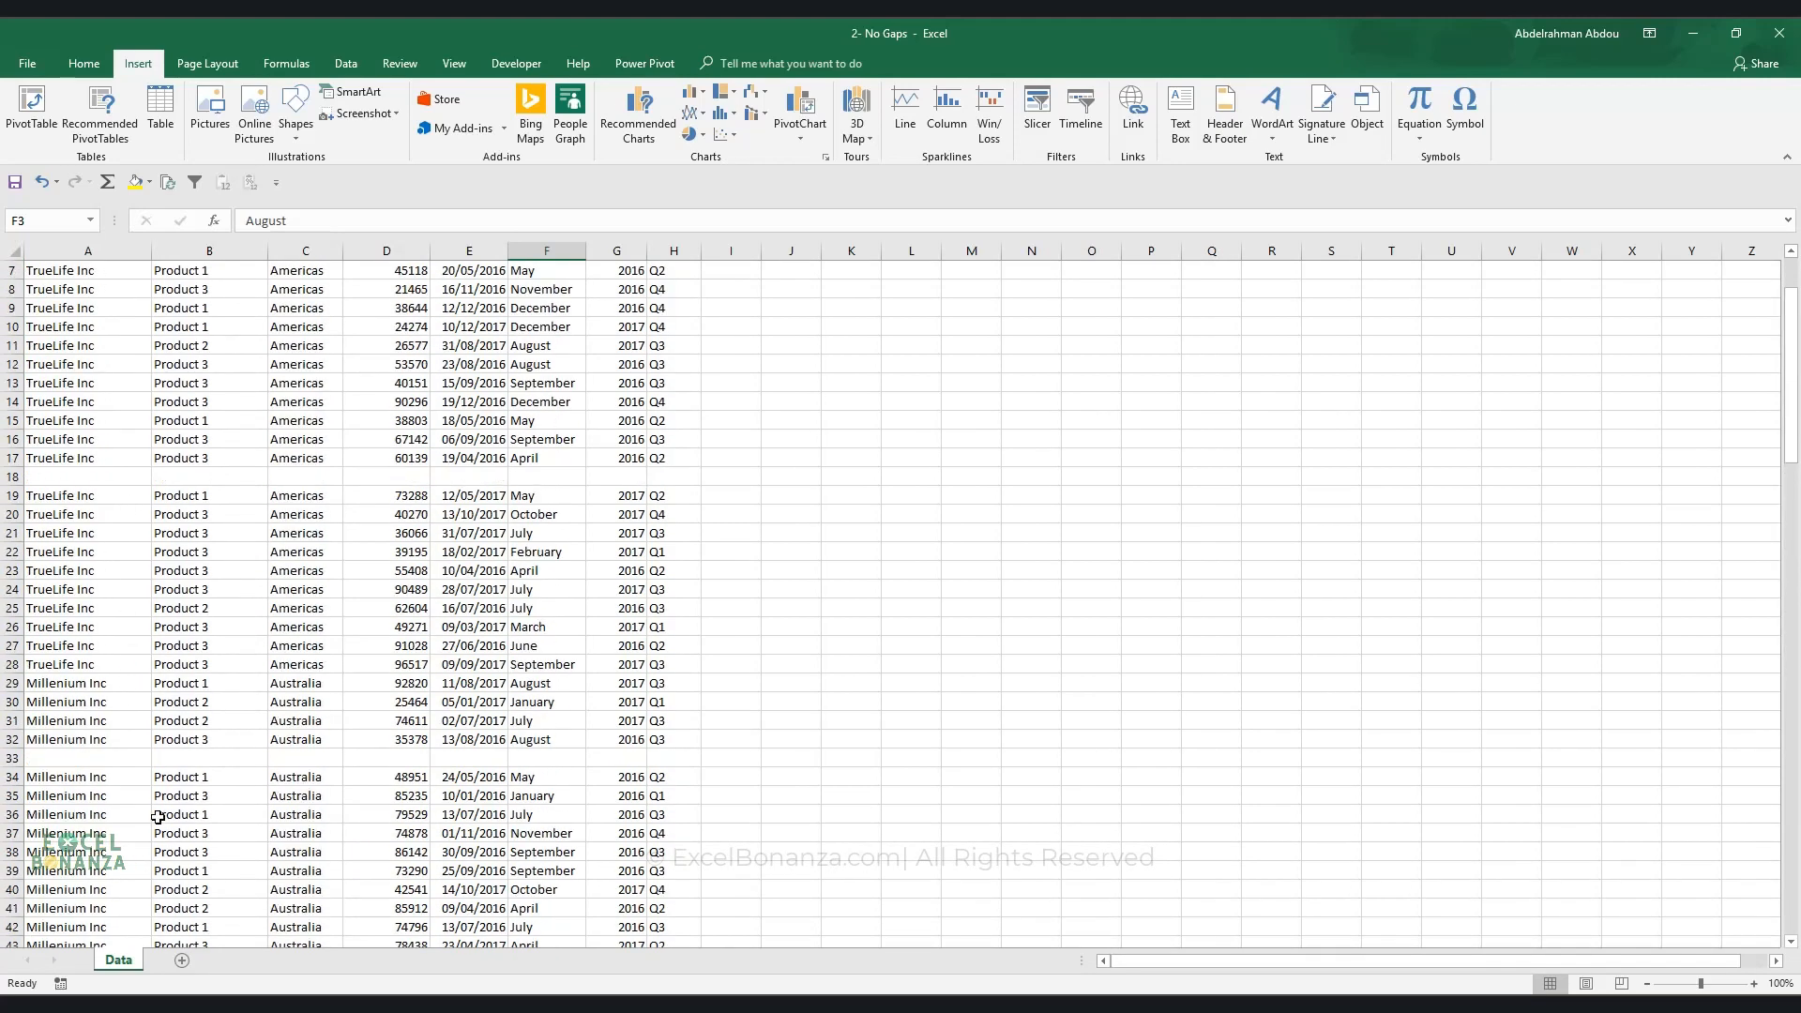
{"action": "scroll", "coordinate": [158, 804], "scroll_direction": "up", "scroll_amount": 2}
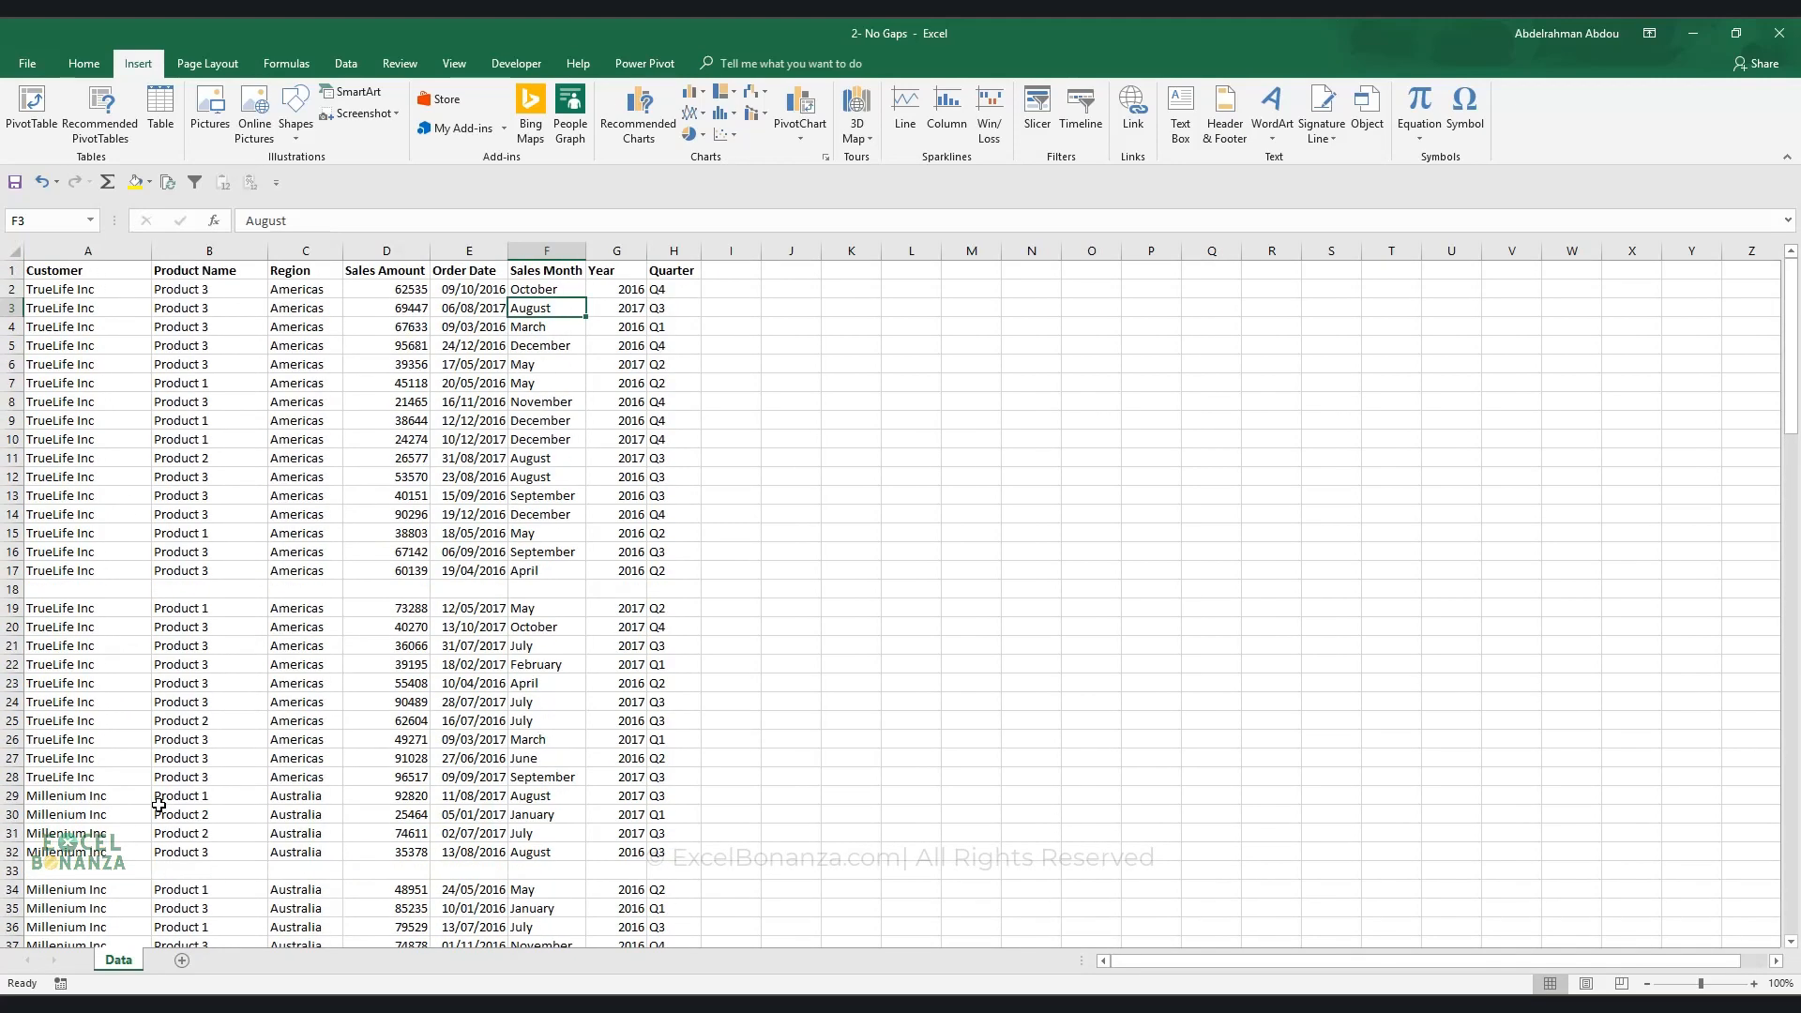
{"action": "left_click", "coordinate": [95, 377]}
{"action": "left_click_drag", "start_coordinate": [65, 271], "coordinate": [674, 272]}
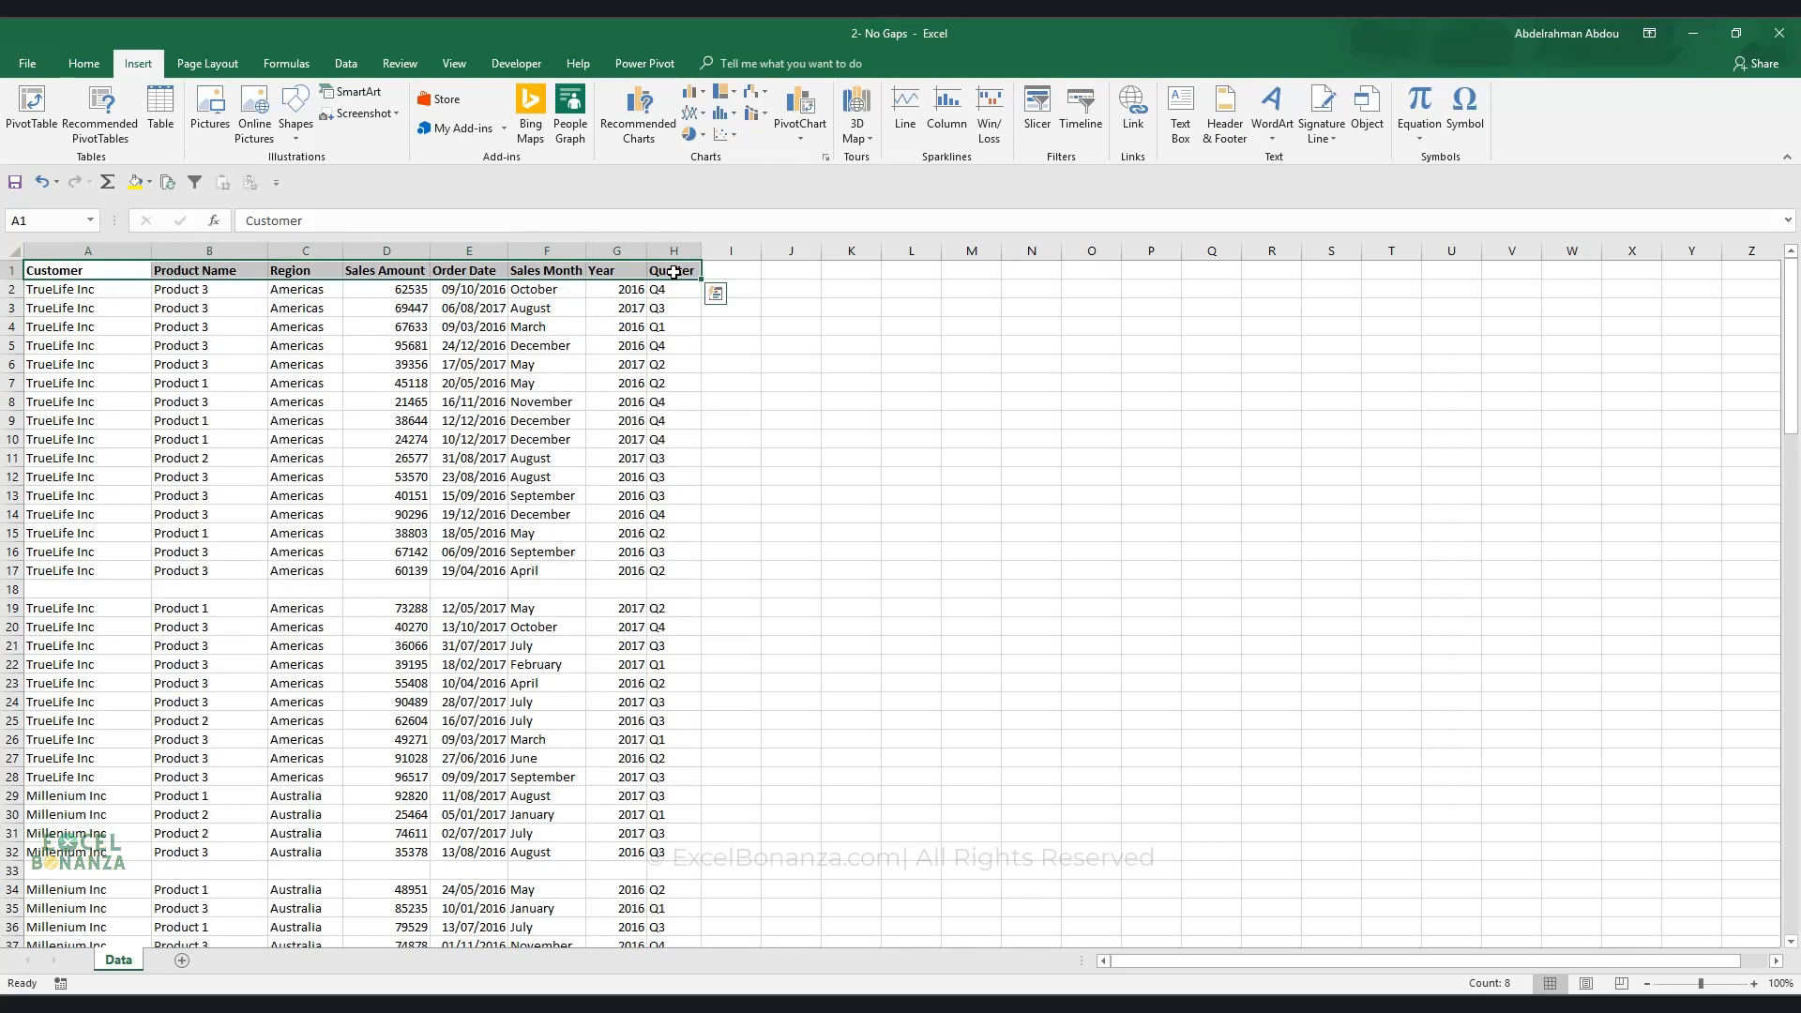
{"action": "key", "text": "ctrl+shift+Down"}
{"action": "key", "text": "ctrl+shift+Down"}
{"action": "key", "text": "ctrl+shift+Down"}
{"action": "key", "text": "ctrl+shift+Down"}
{"action": "key", "text": "ctrl+shift+Down"}
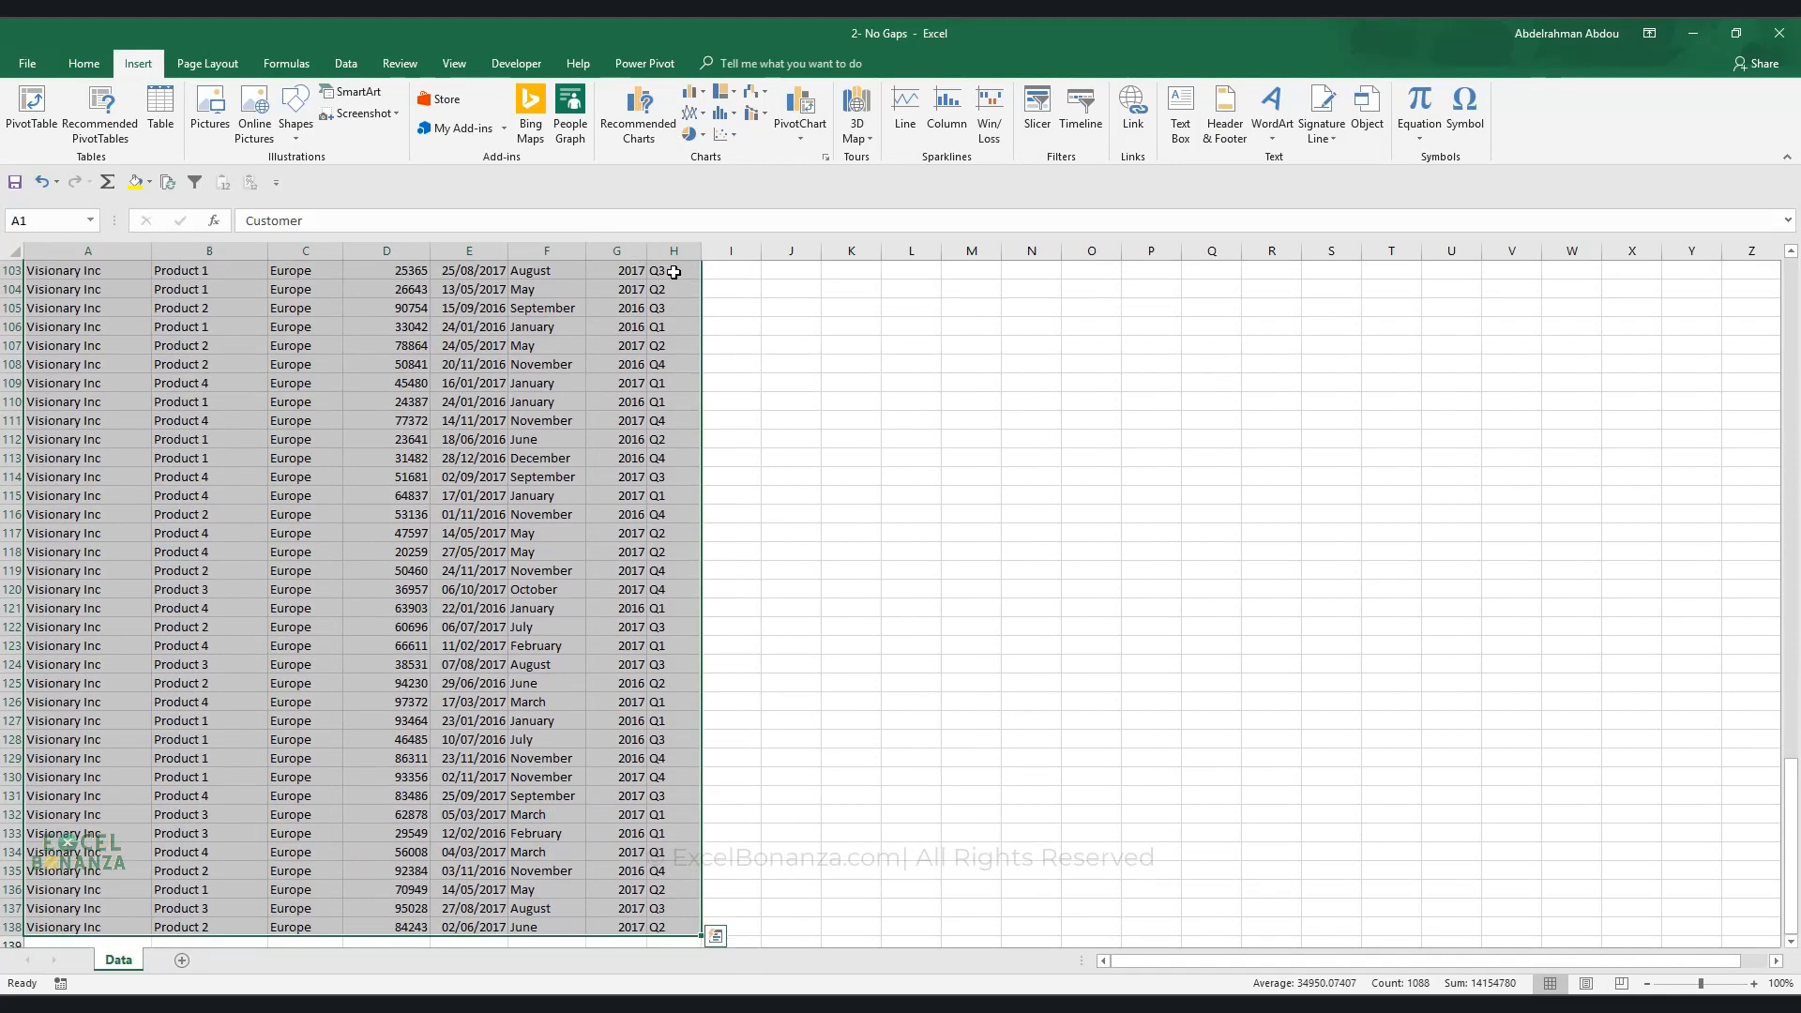
{"action": "left_click", "coordinate": [84, 62]}
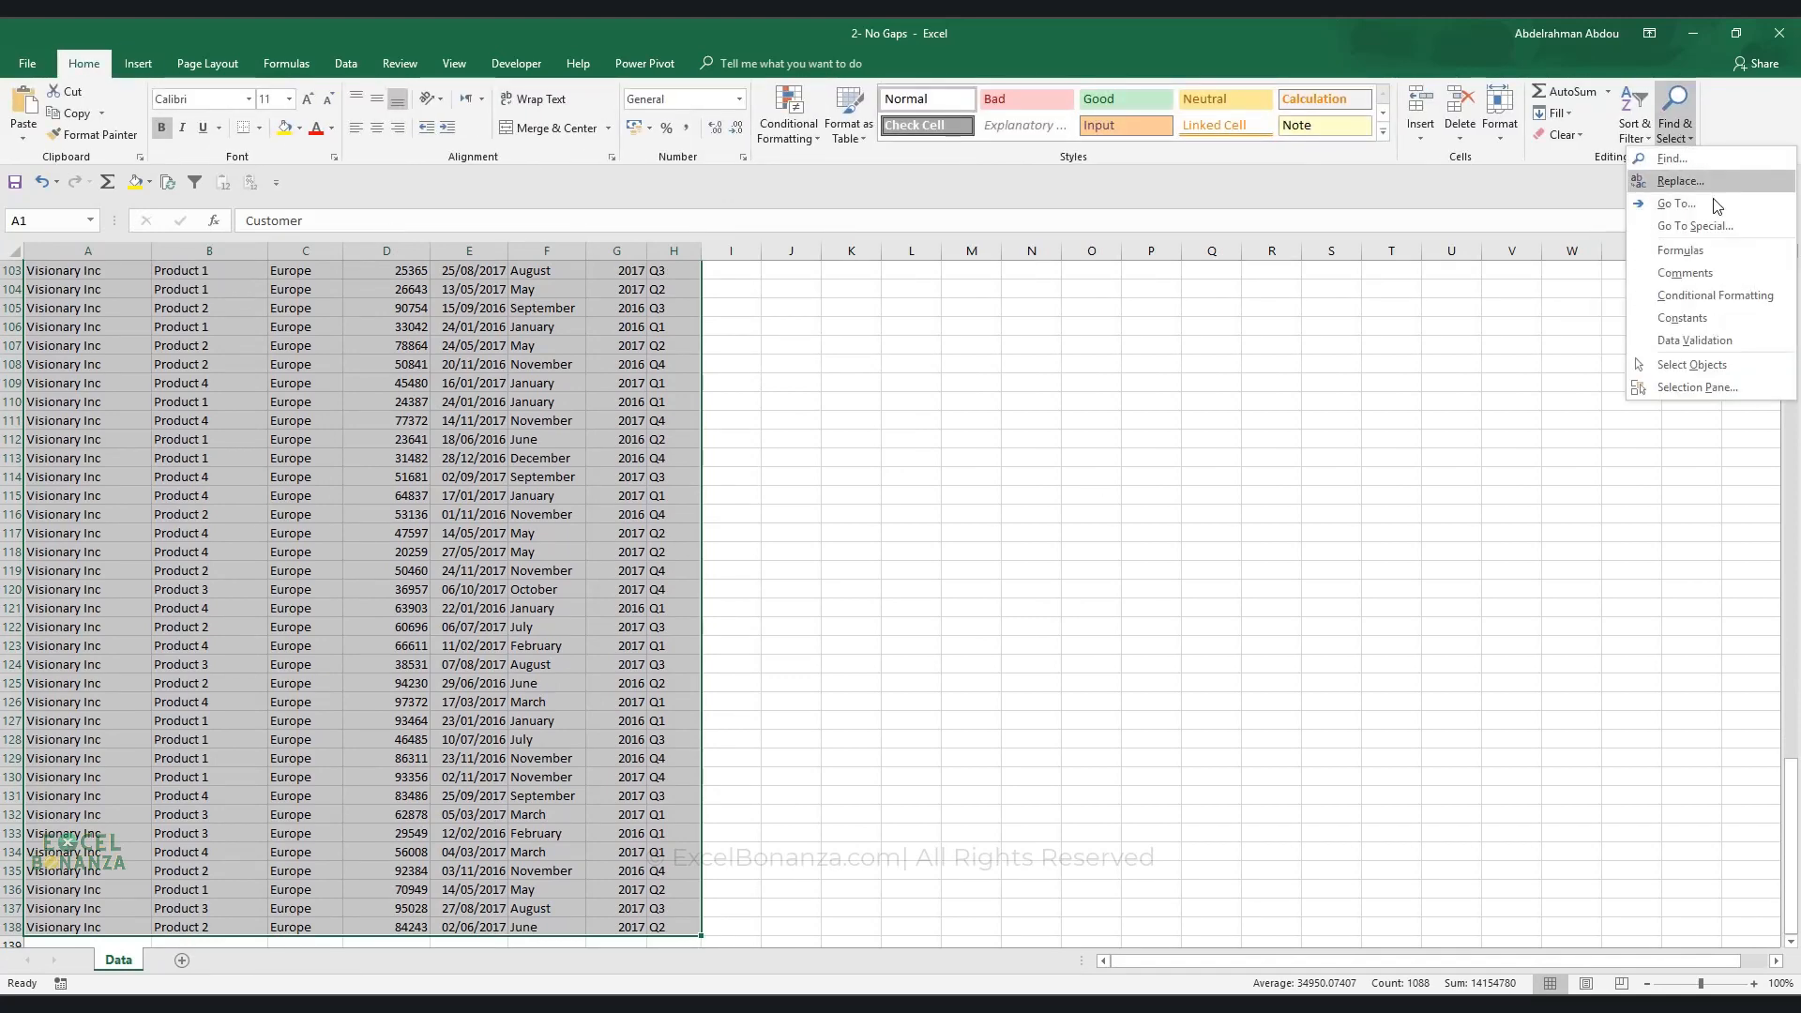
{"action": "left_click", "coordinate": [1694, 226]}
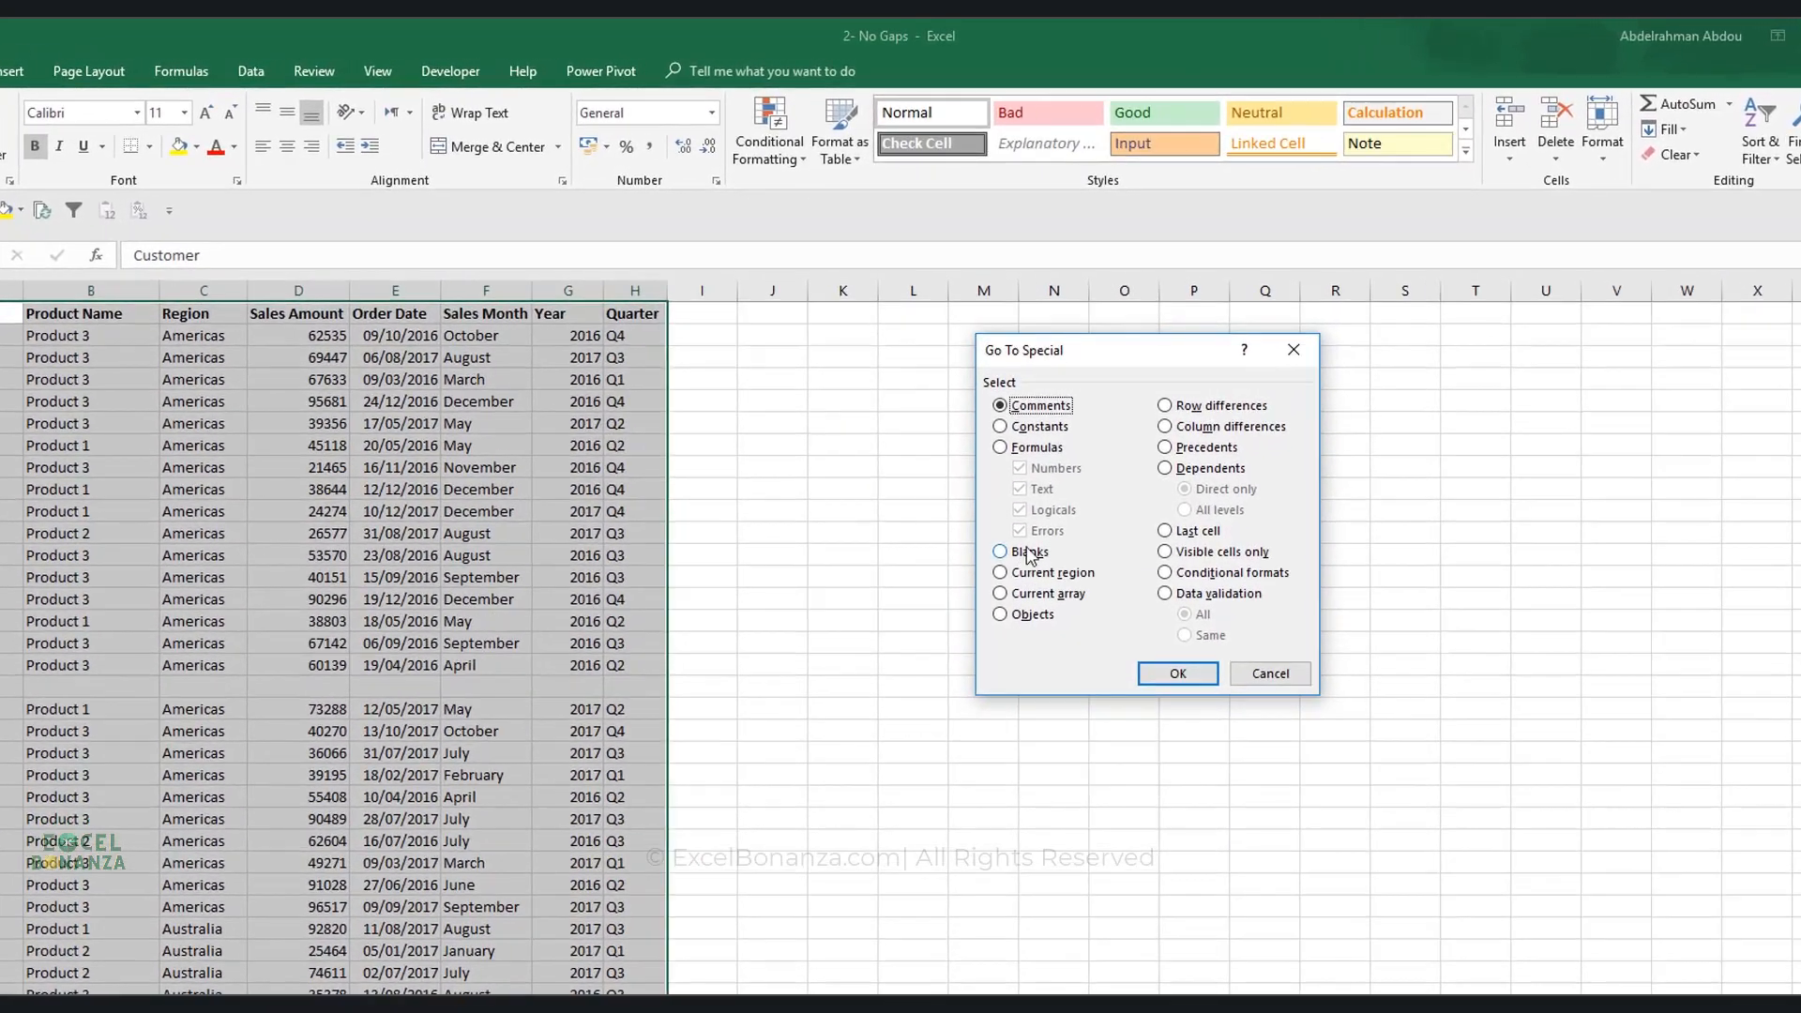
{"action": "left_click", "coordinate": [1013, 480]}
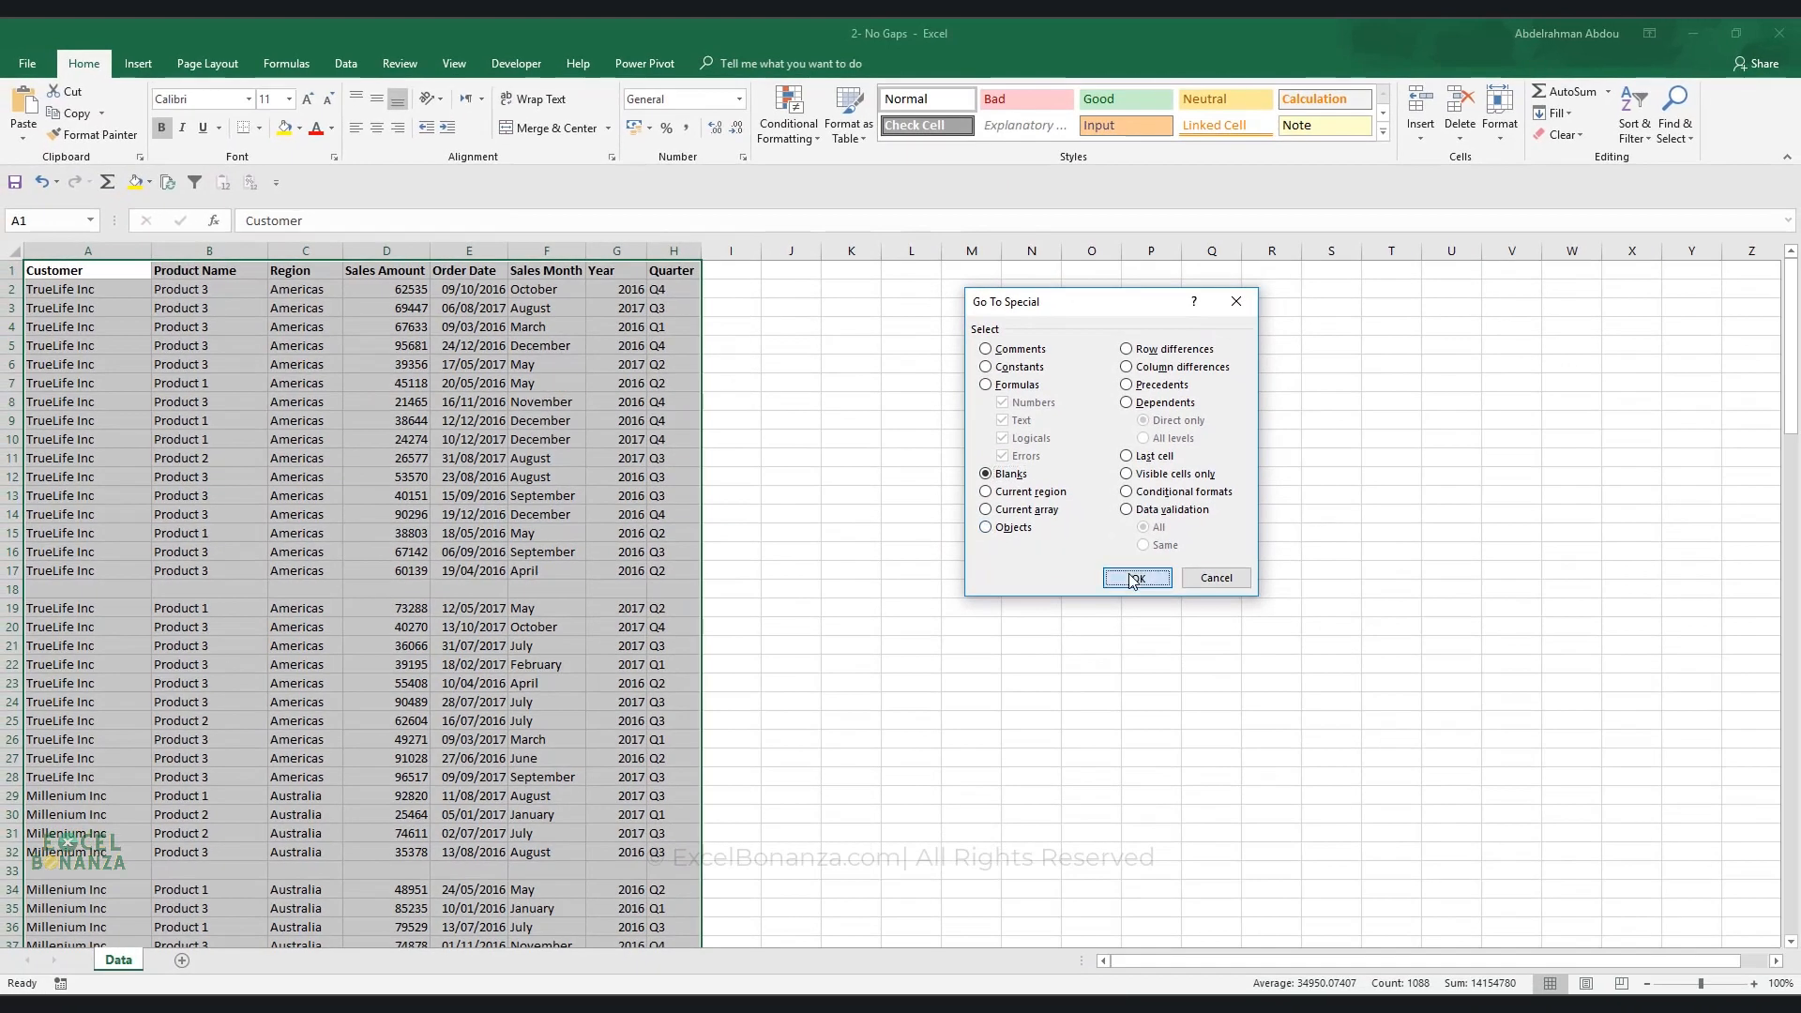
{"action": "left_click", "coordinate": [1122, 577]}
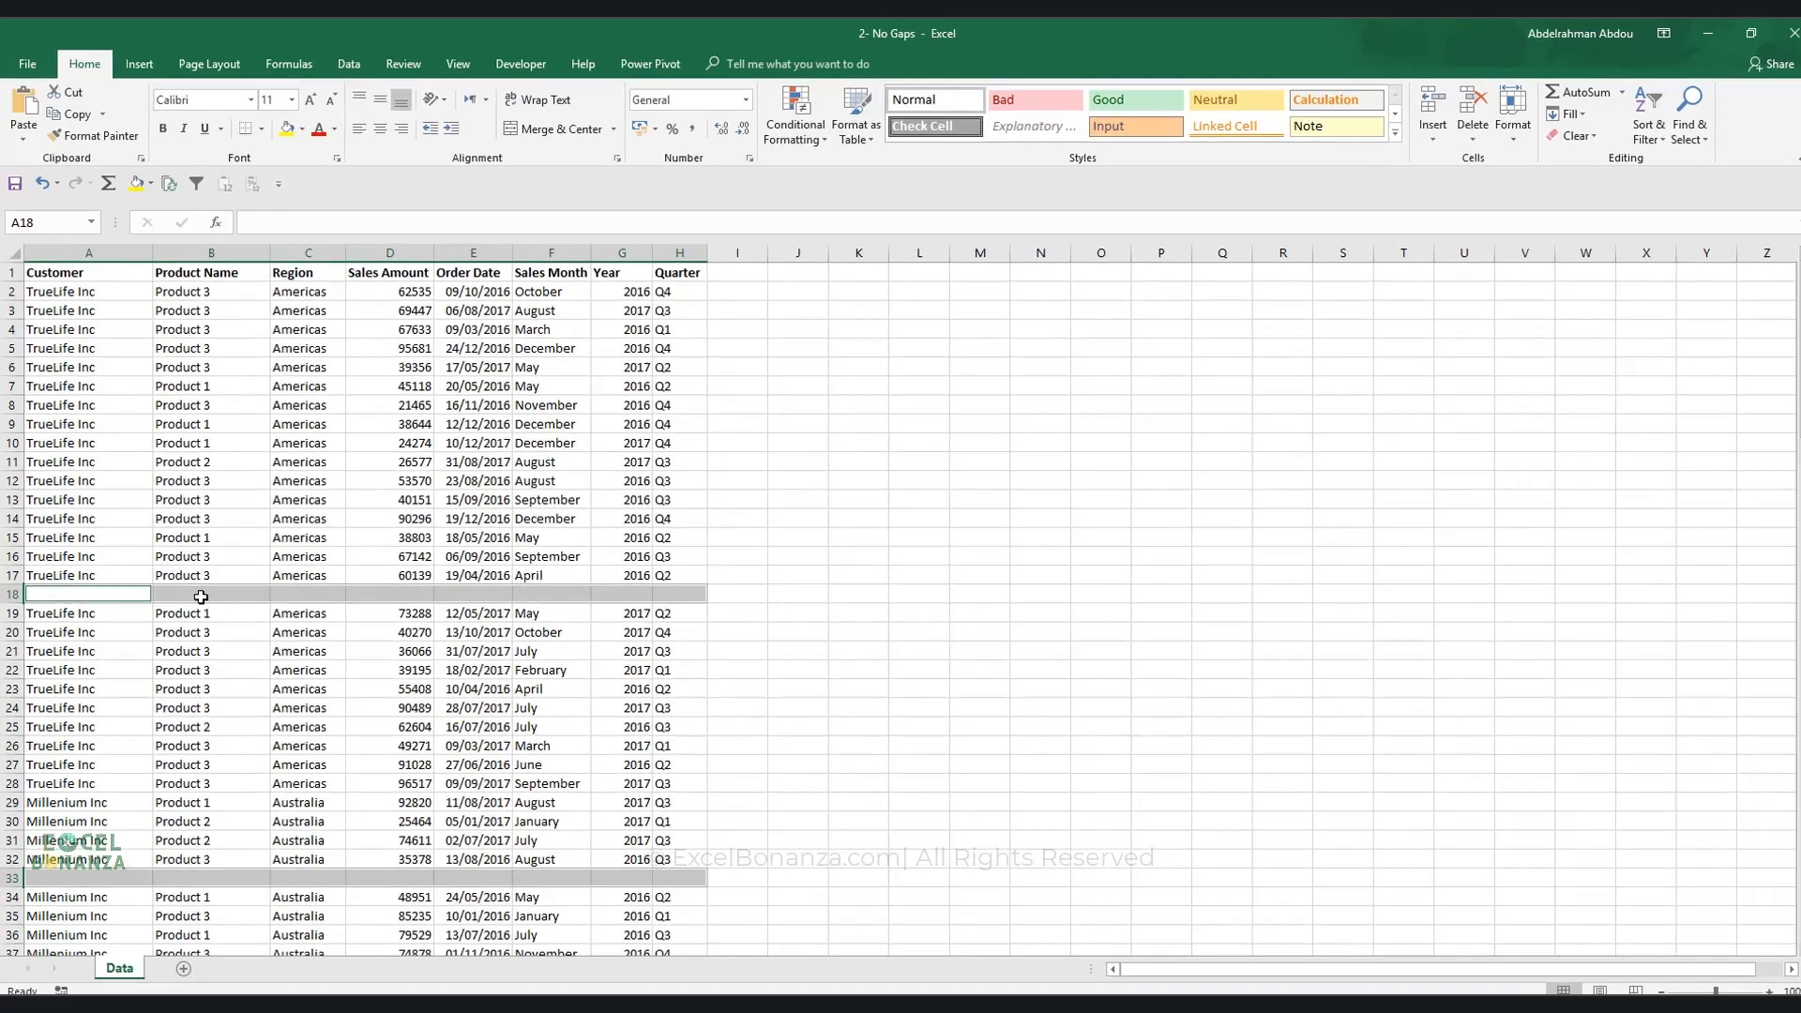
- Delete the entire rows of the selected blank cells, including rows 18 and 33
{"action": "right_click", "coordinate": [212, 593]}
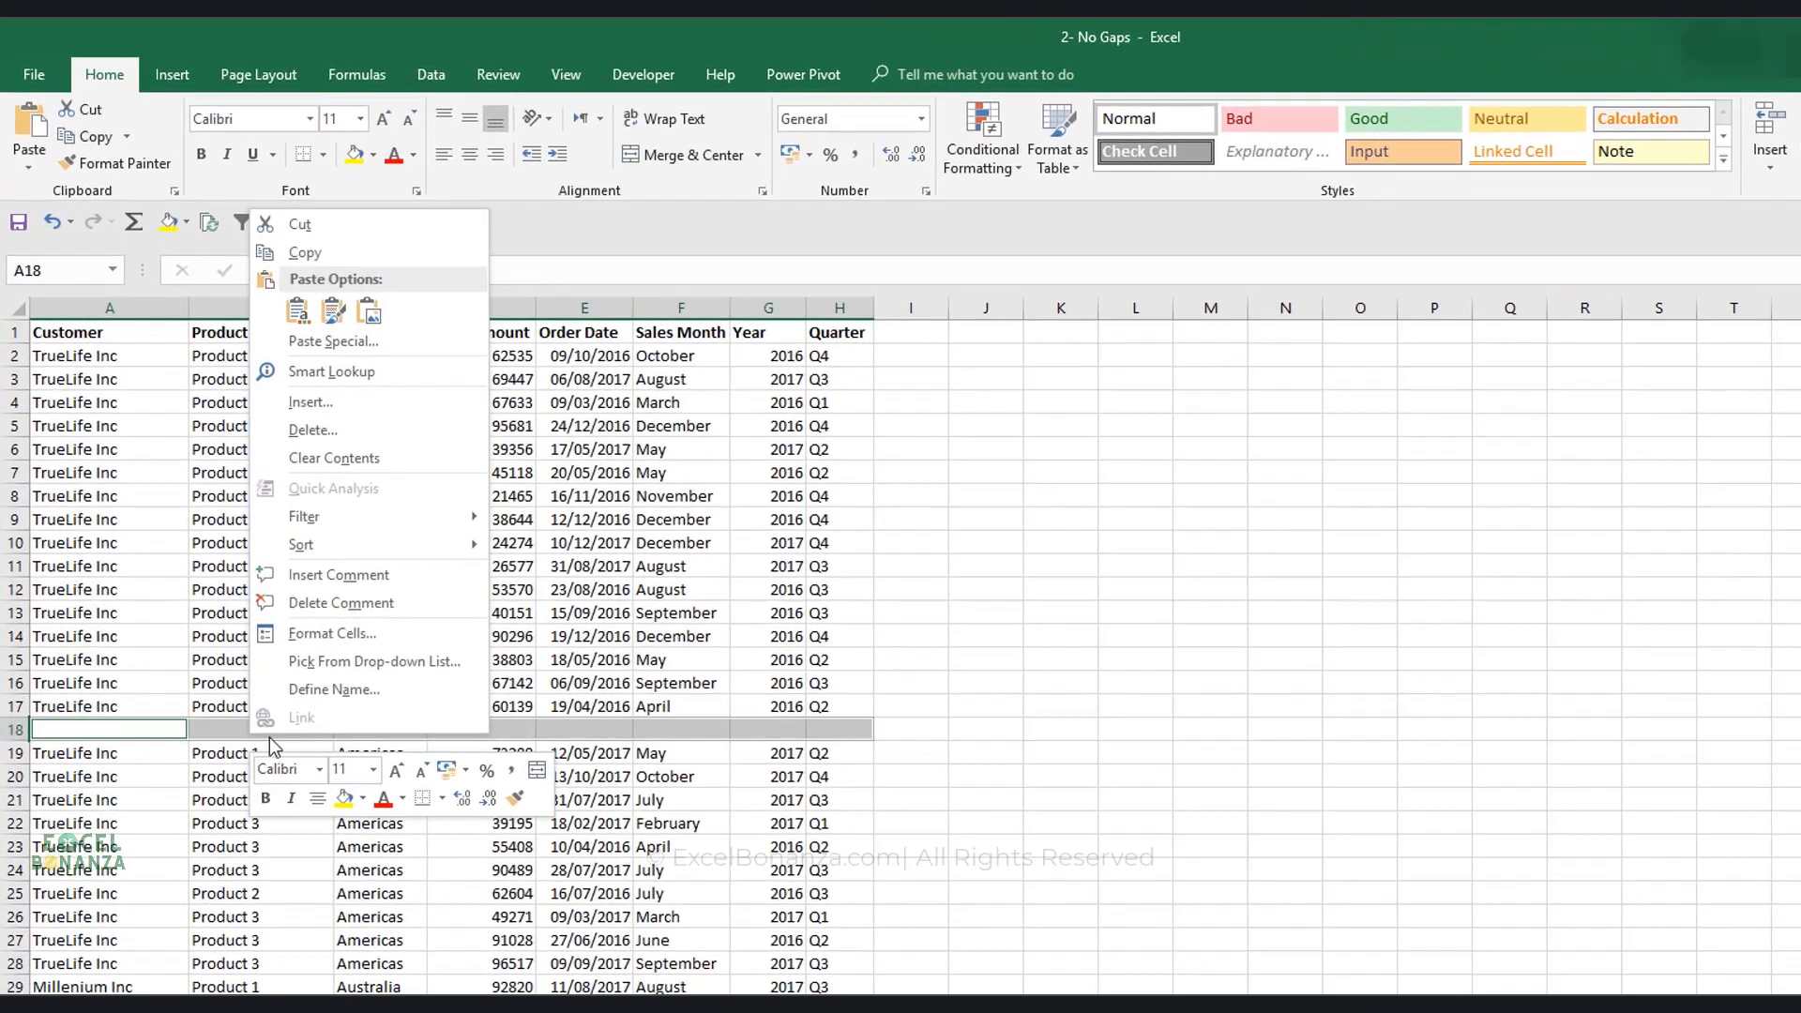
{"action": "left_click", "coordinate": [383, 429]}
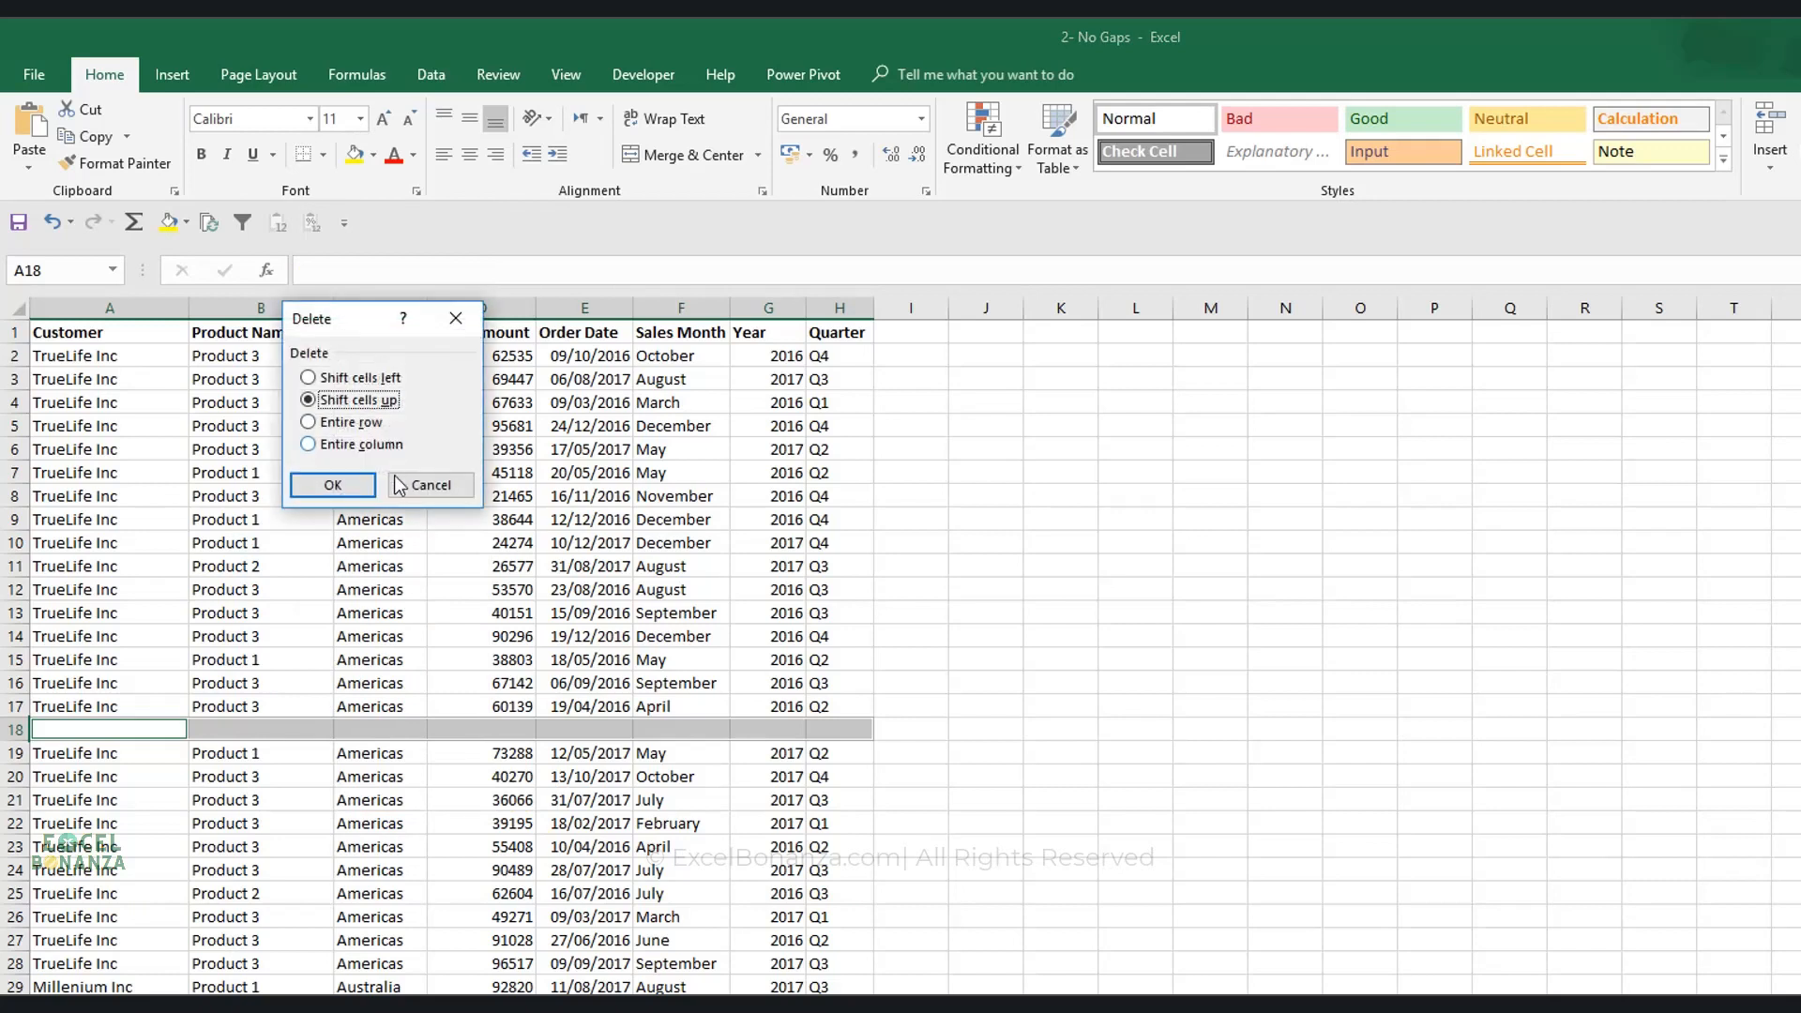
{"action": "left_click", "coordinate": [355, 428]}
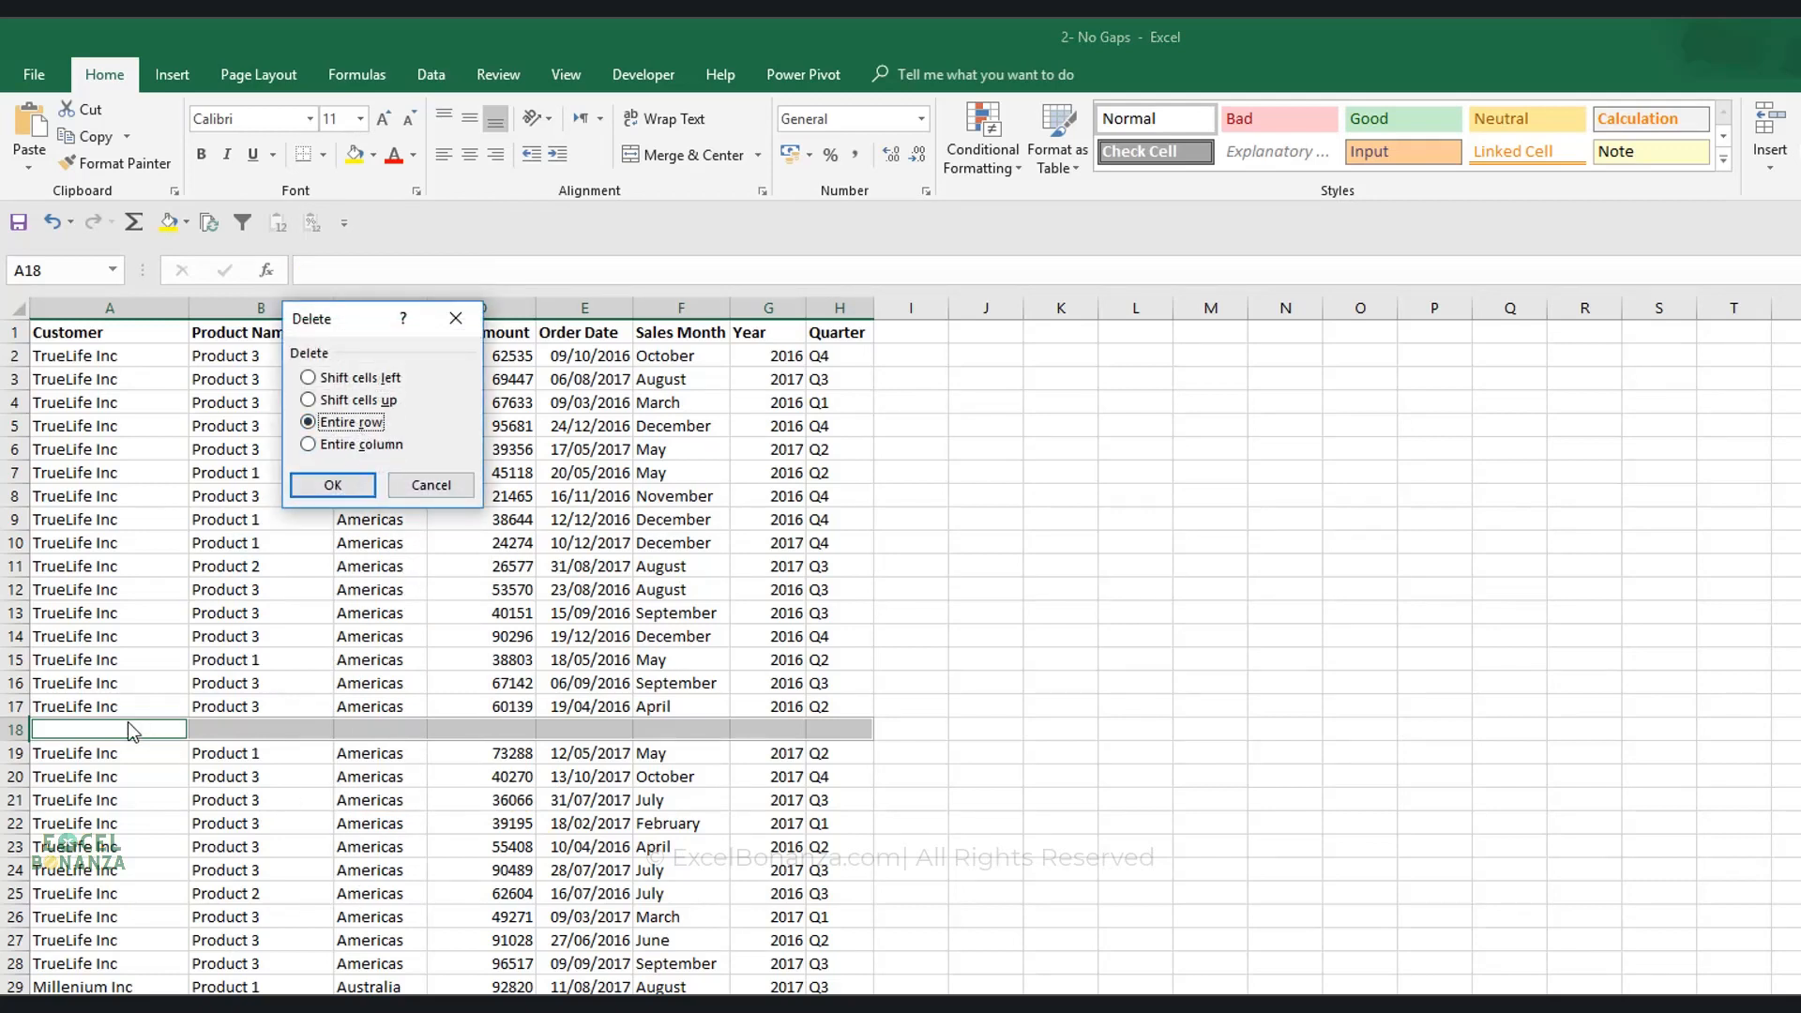
{"action": "left_click", "coordinate": [334, 484]}
{"action": "left_click", "coordinate": [242, 816]}
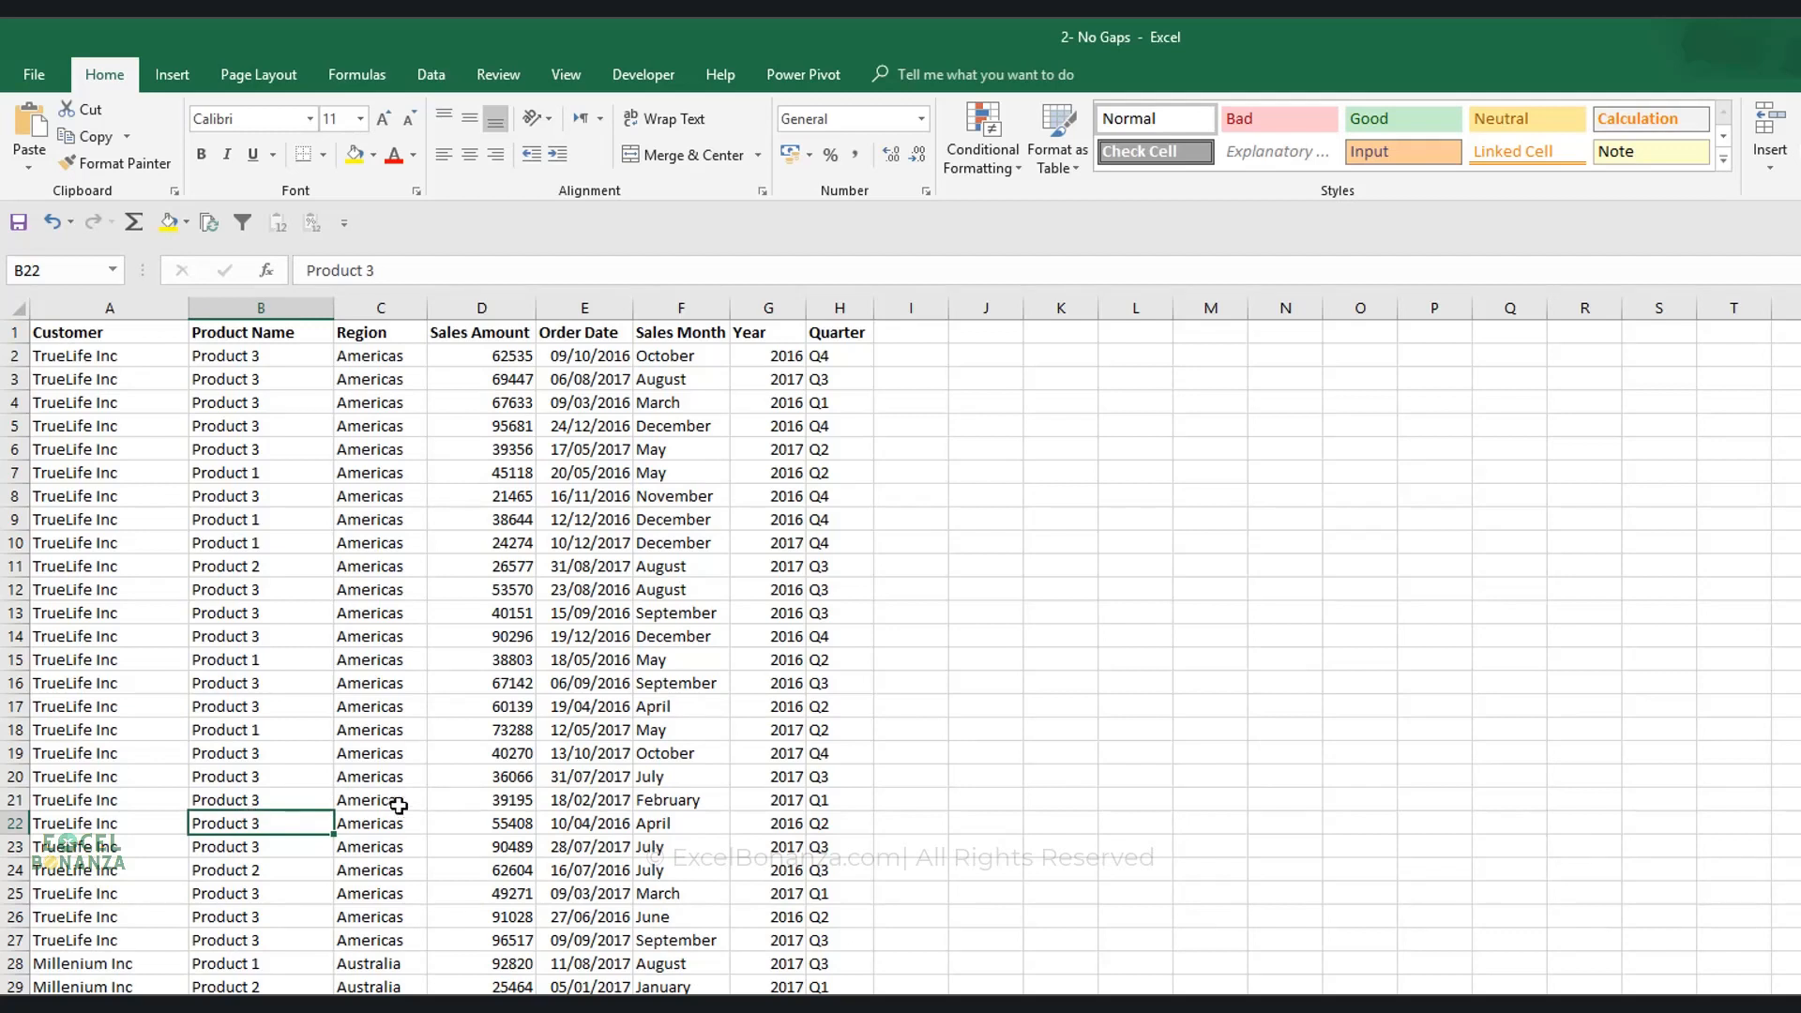
- Create a PivotTable on a new worksheet from the gap-free data range Data!$A$1:$H$136
{"action": "key", "text": "ctrl+Home"}
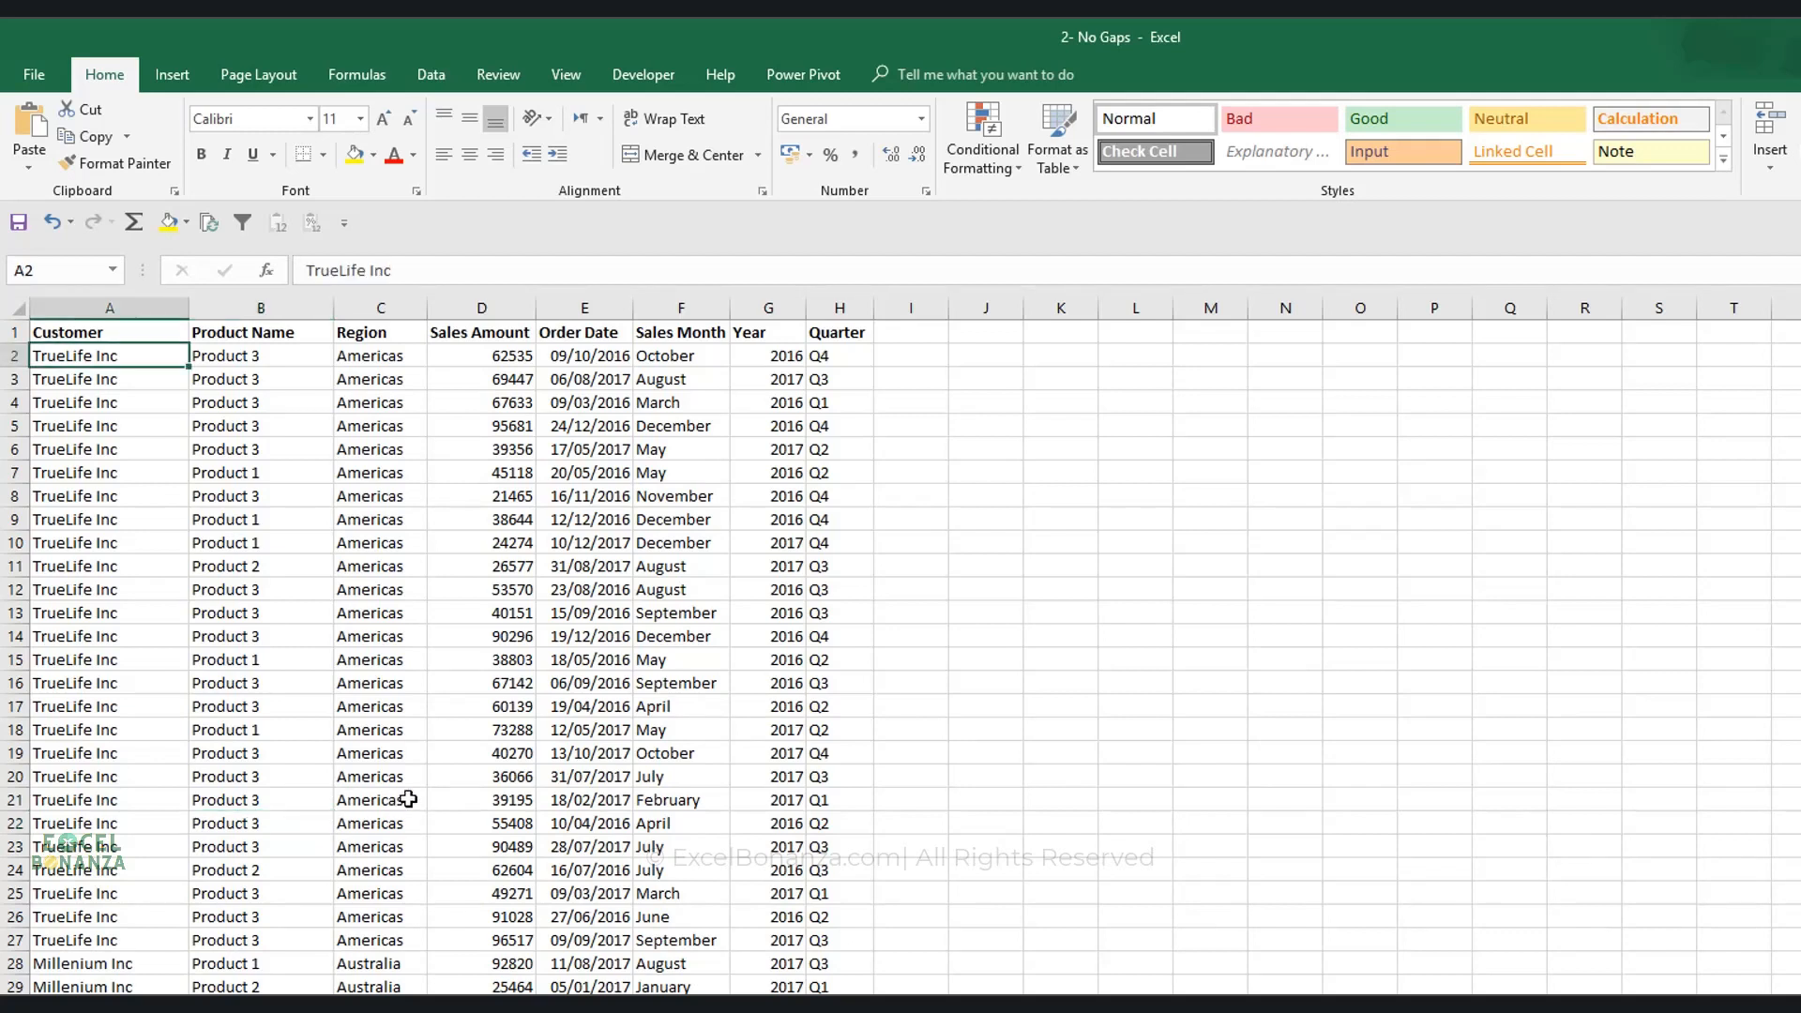
{"action": "key", "text": "ctrl+a"}
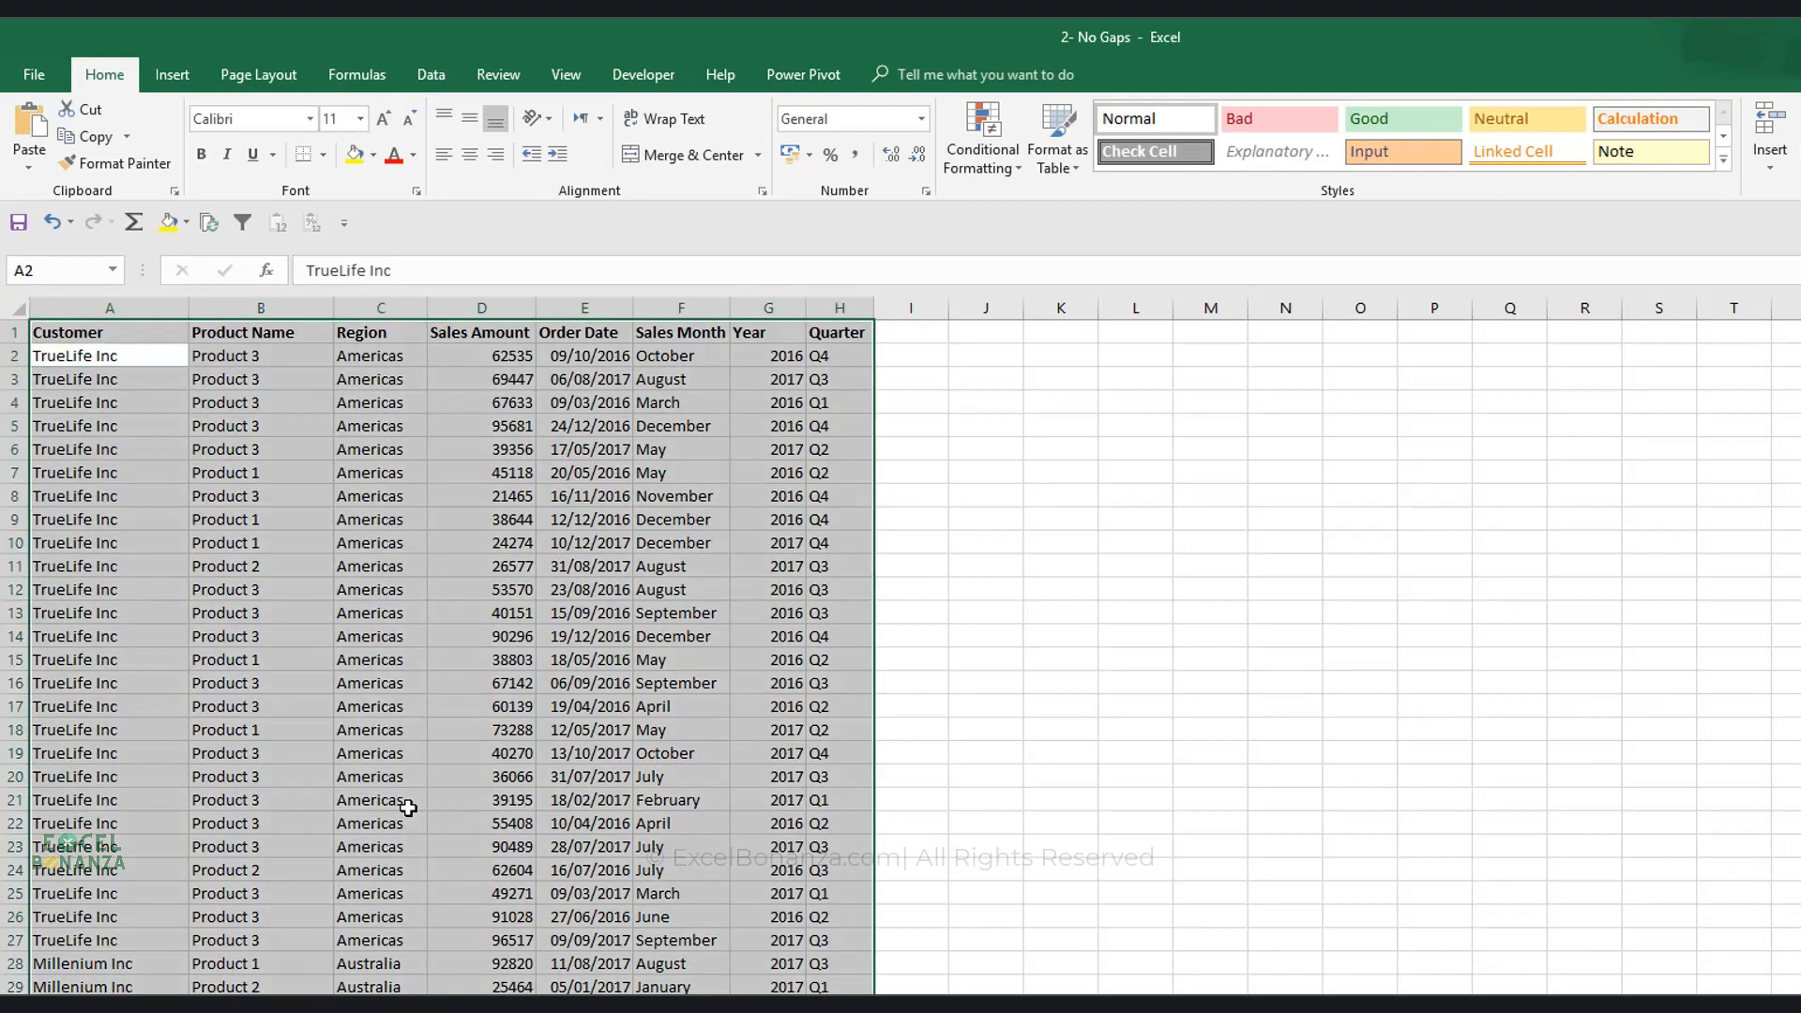
{"action": "scroll", "coordinate": [450, 882], "scroll_direction": "down", "scroll_amount": 20}
{"action": "scroll", "coordinate": [457, 913], "scroll_direction": "down", "scroll_amount": 9}
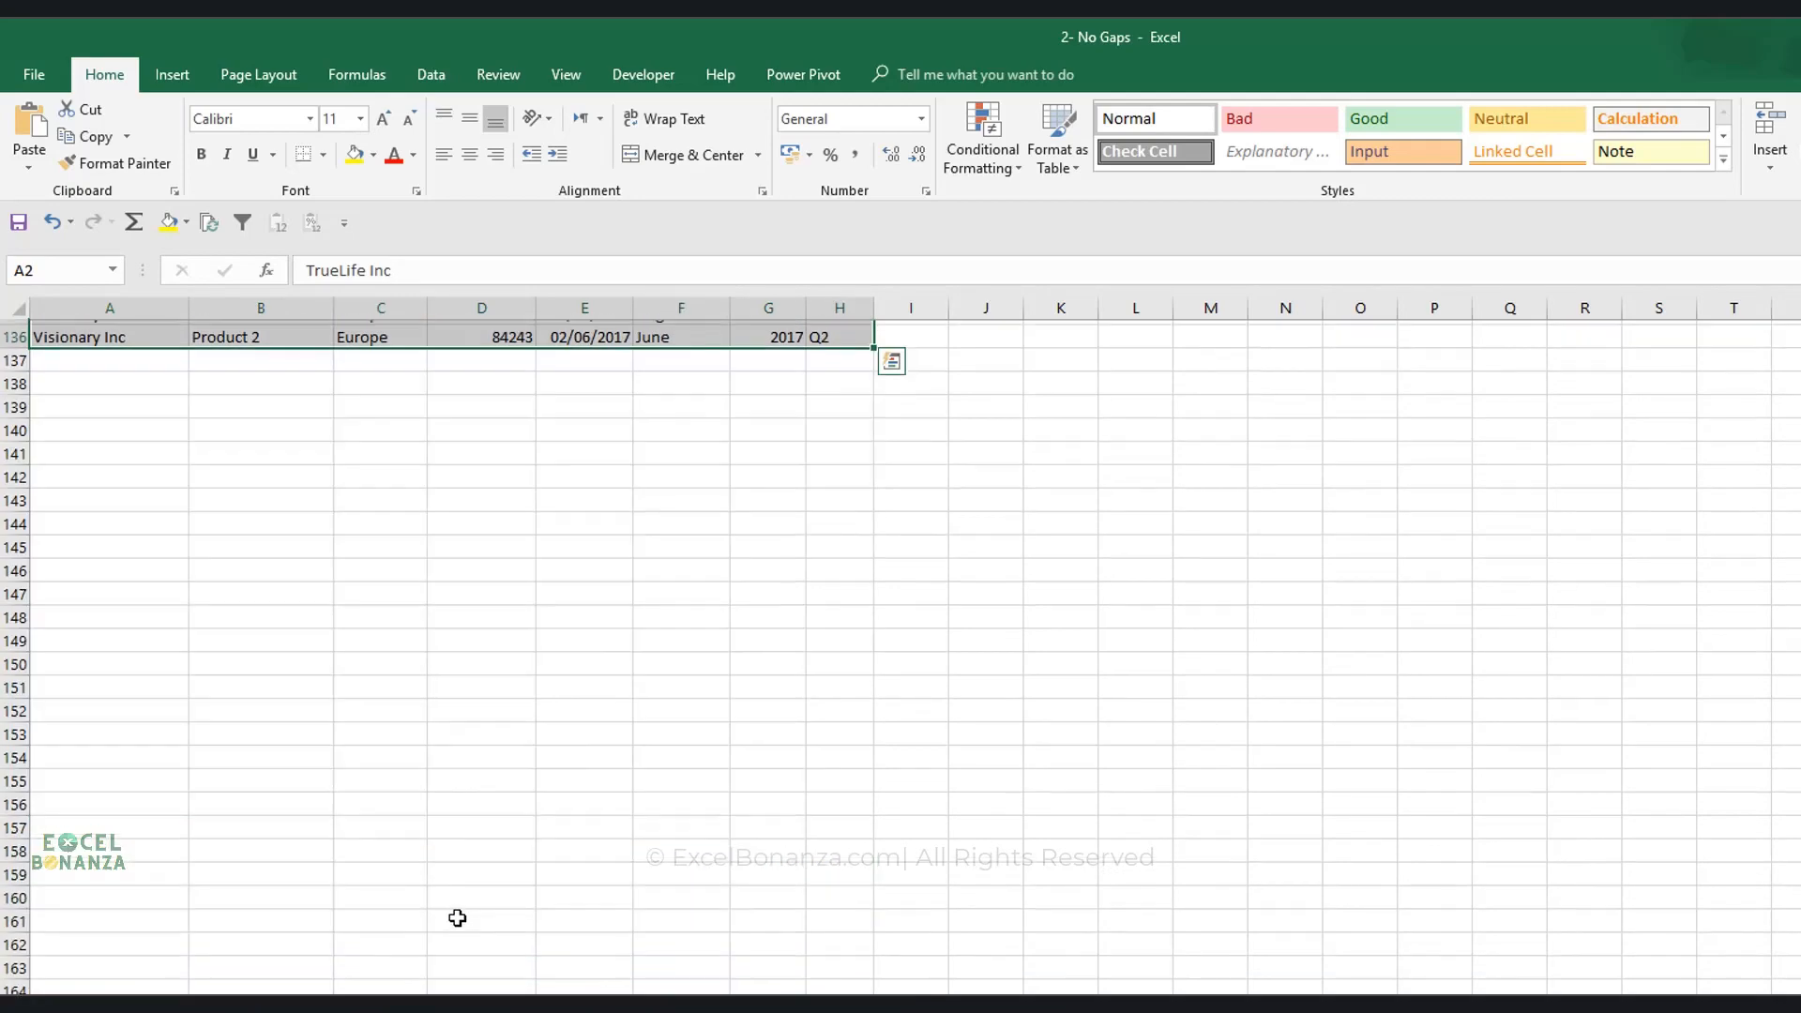
{"action": "scroll", "coordinate": [455, 915], "scroll_direction": "up", "scroll_amount": 20}
{"action": "scroll", "coordinate": [427, 895], "scroll_direction": "up", "scroll_amount": 18}
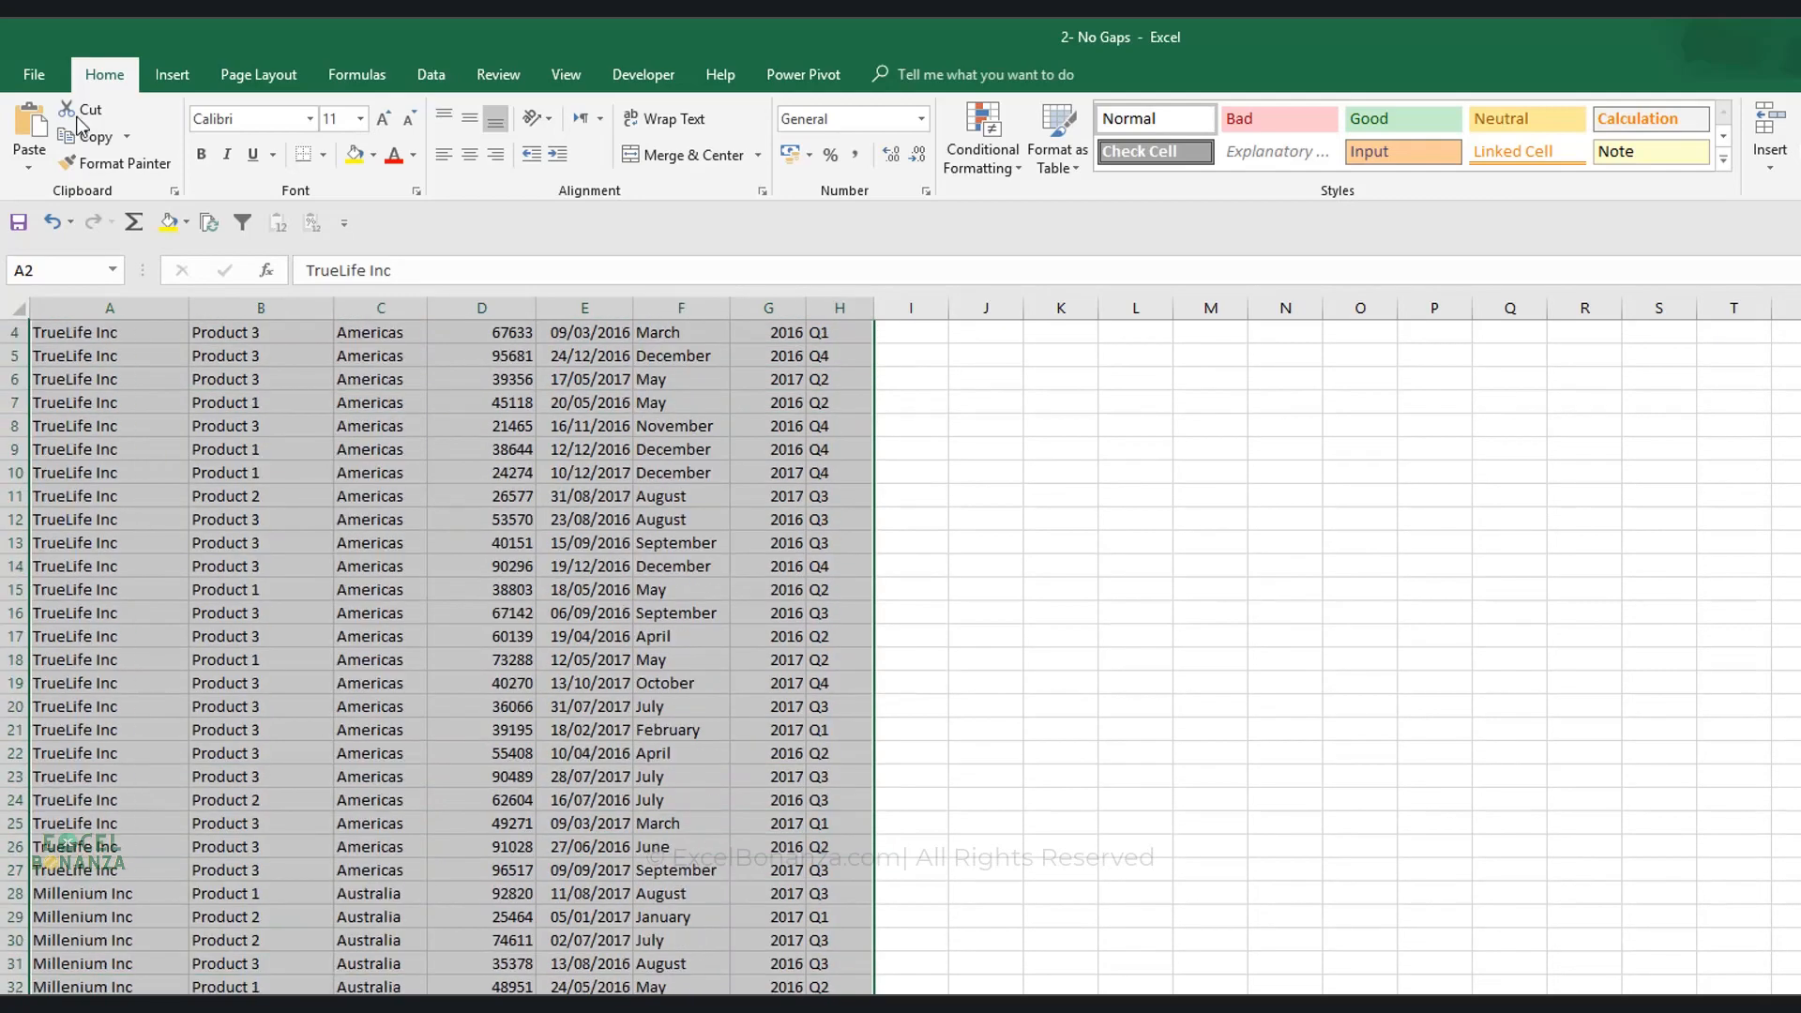
{"action": "left_click", "coordinate": [172, 74]}
{"action": "left_click", "coordinate": [42, 126]}
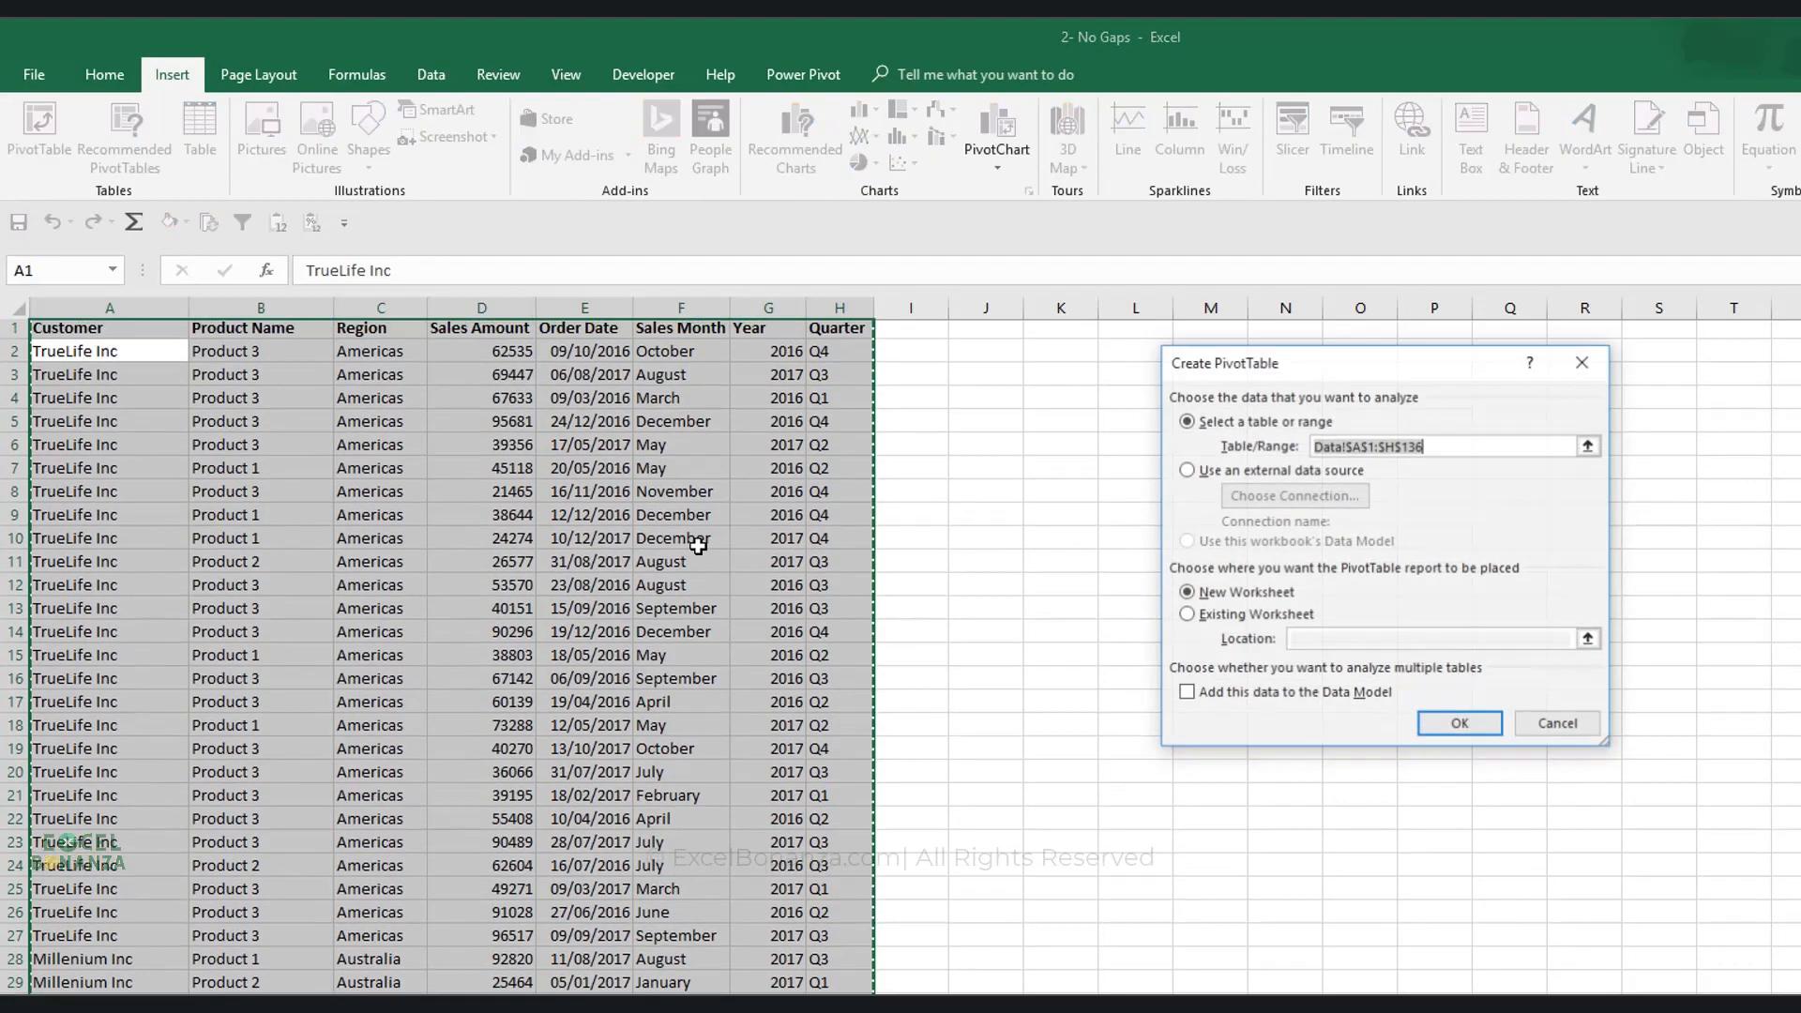
{"action": "left_click", "coordinate": [1440, 727]}
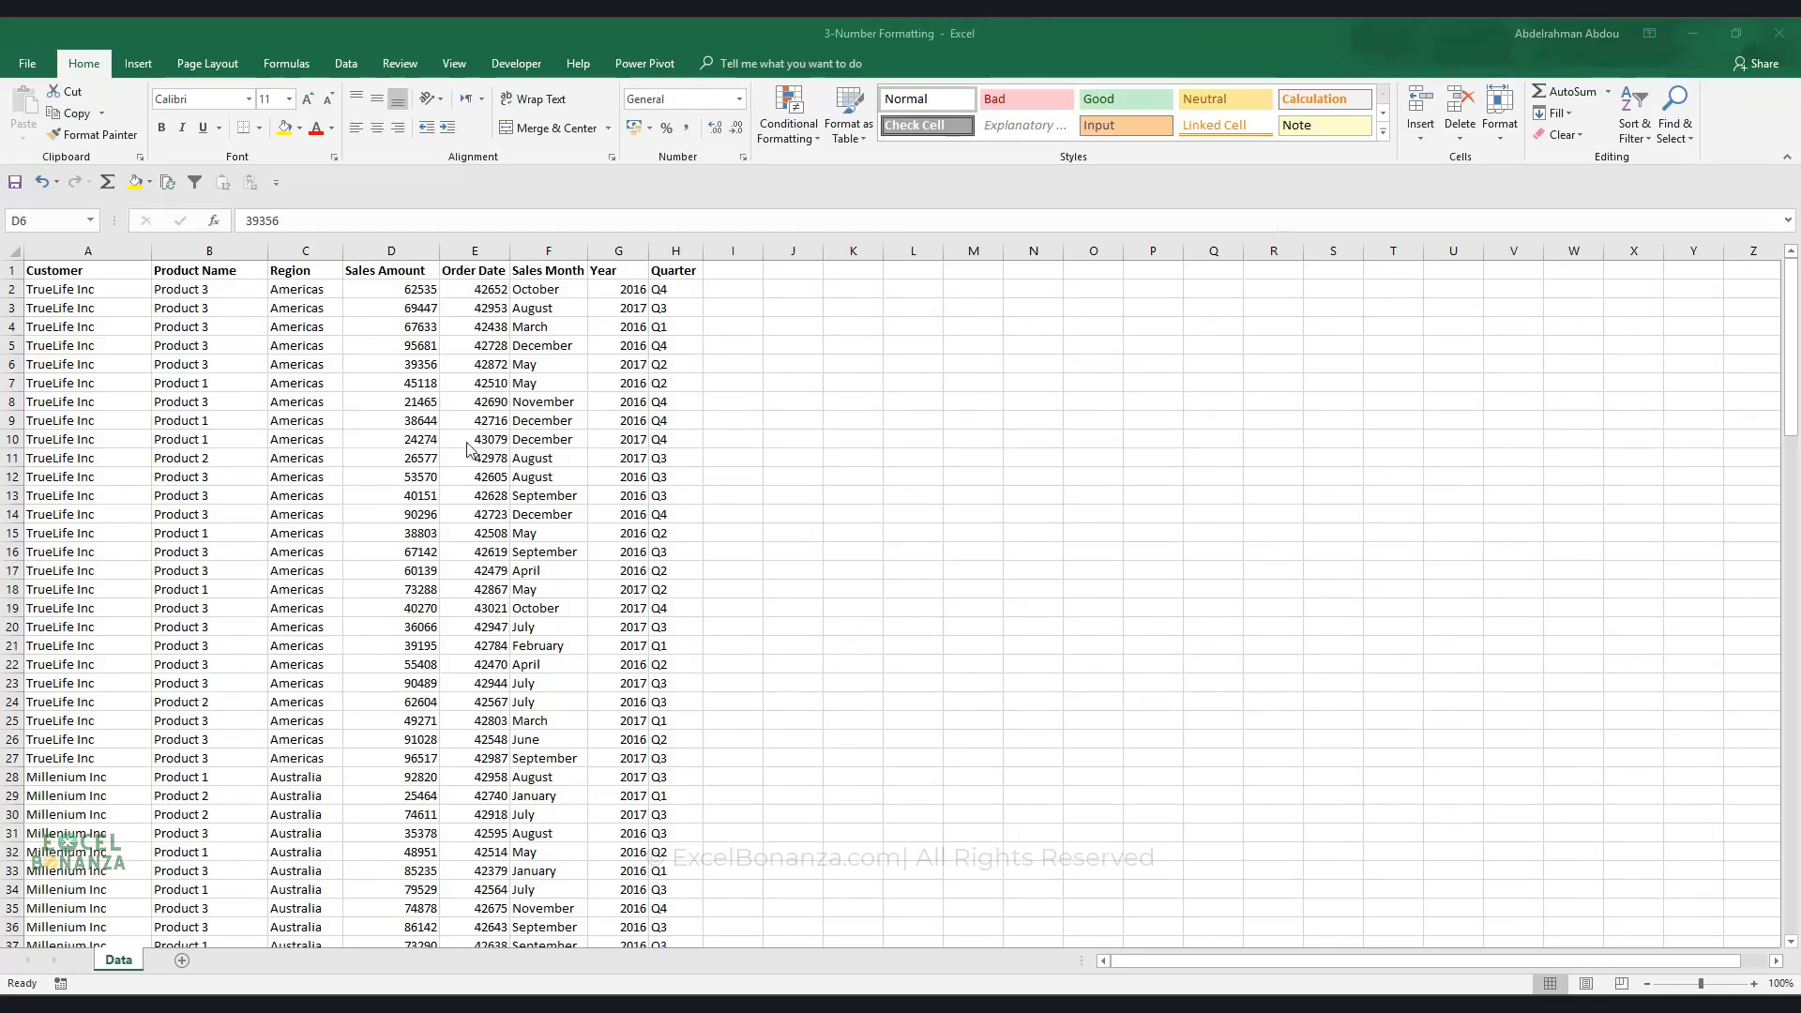
- In the "3-Number Formatting" workbook, format the Sales Amount column in Comma style without decimals
{"action": "left_click", "coordinate": [533, 412]}
{"action": "left_click", "coordinate": [429, 455]}
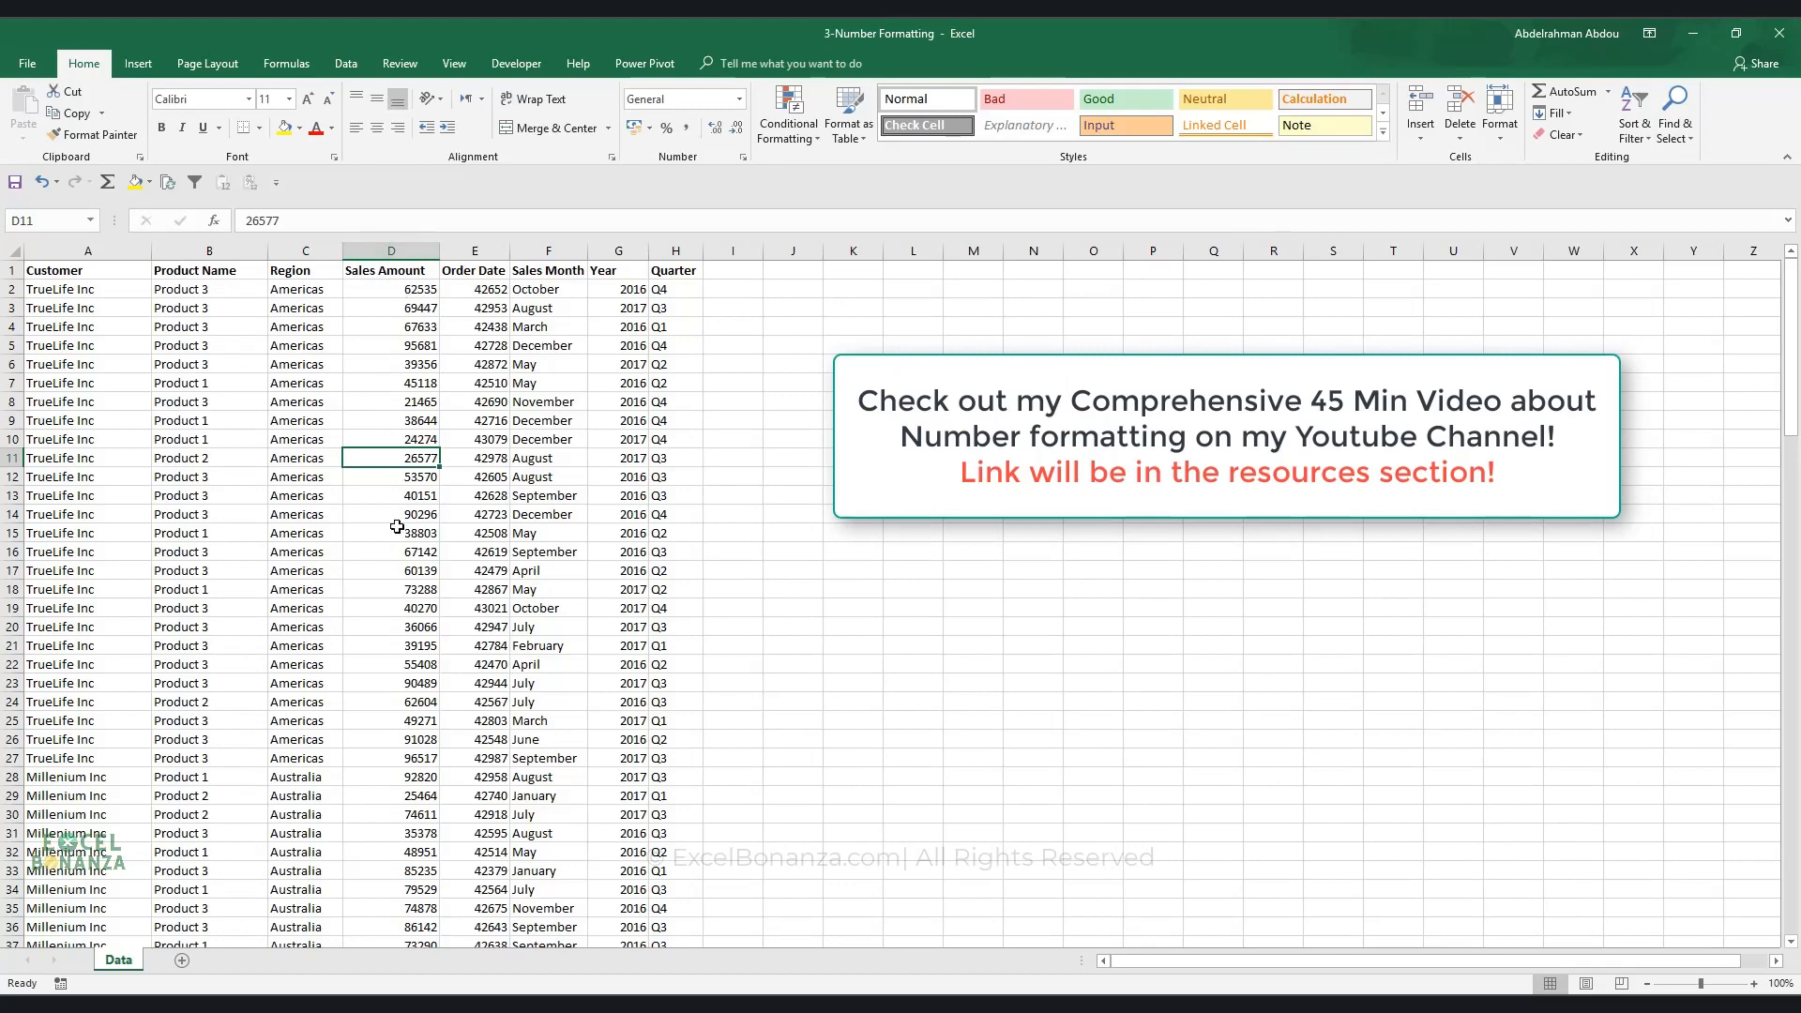
{"action": "left_click", "coordinate": [414, 365]}
{"action": "left_click", "coordinate": [413, 308]}
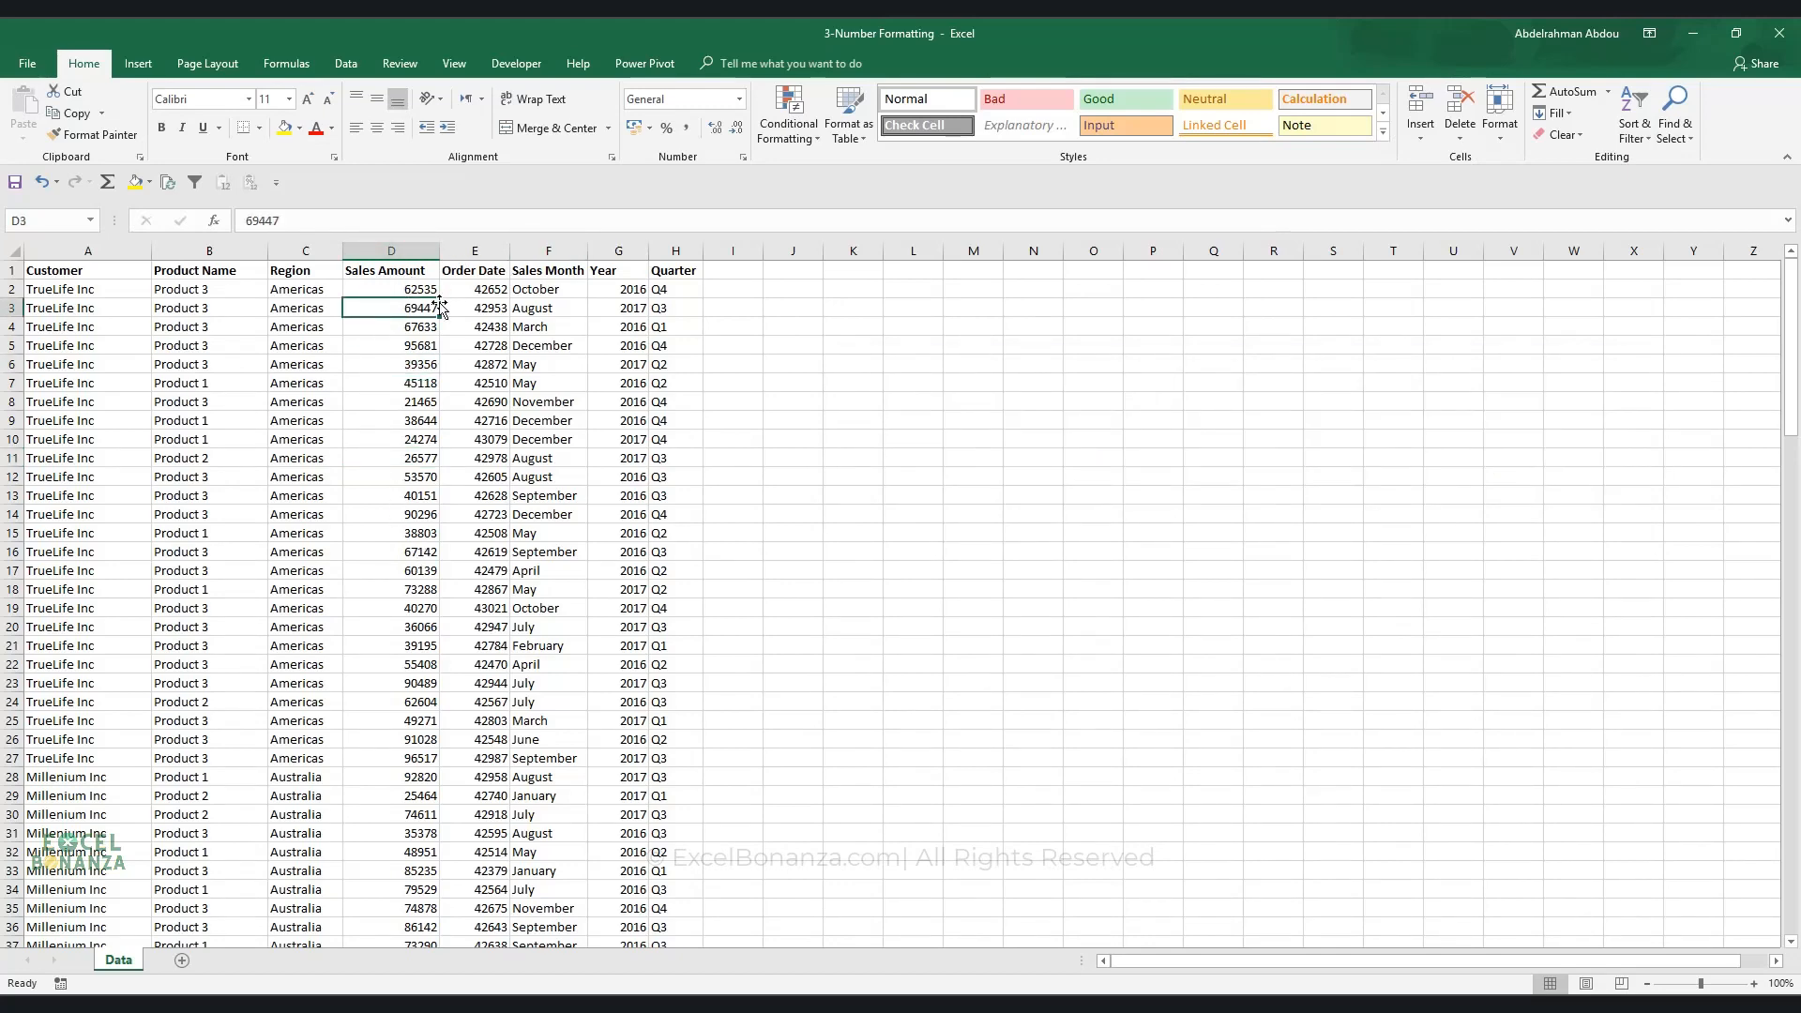
{"action": "left_click", "coordinate": [394, 251]}
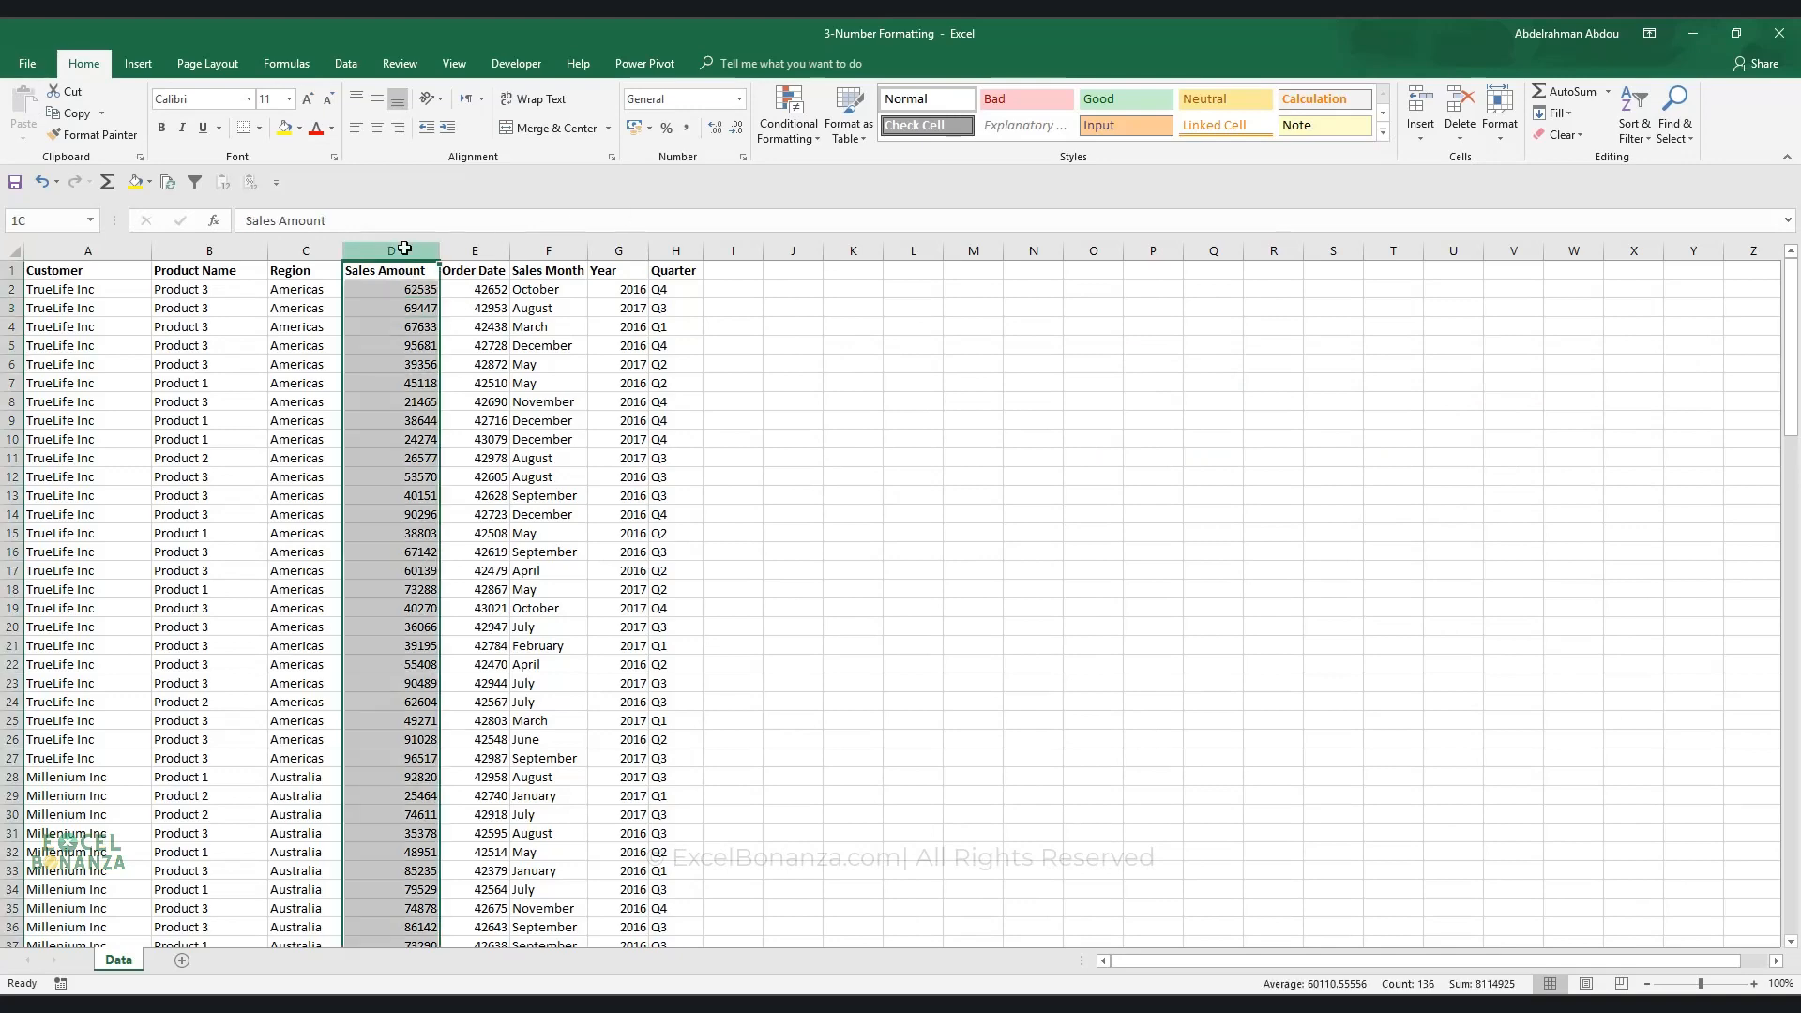
{"action": "left_click", "coordinate": [686, 133]}
{"action": "left_click", "coordinate": [736, 126]}
{"action": "left_click", "coordinate": [737, 126]}
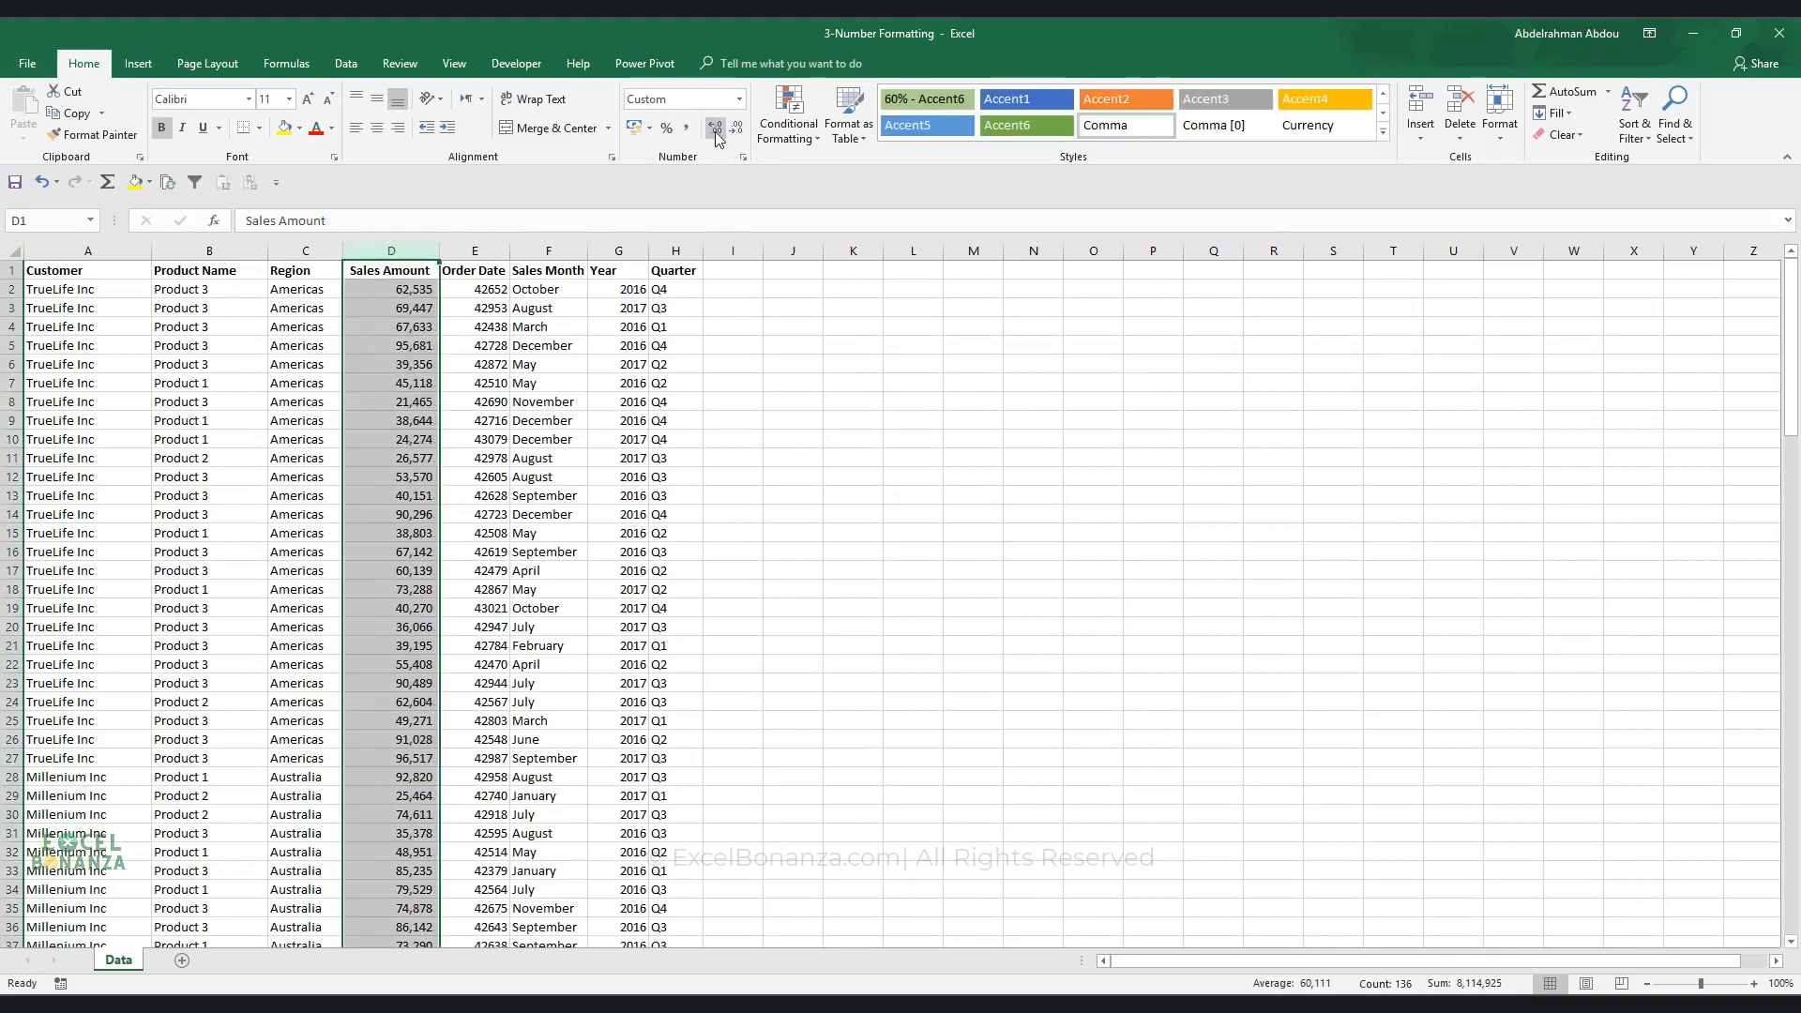
- Apply the $ English (United States) accounting format to the Sales Amount column and remove its decimals
{"action": "left_click", "coordinate": [649, 128]}
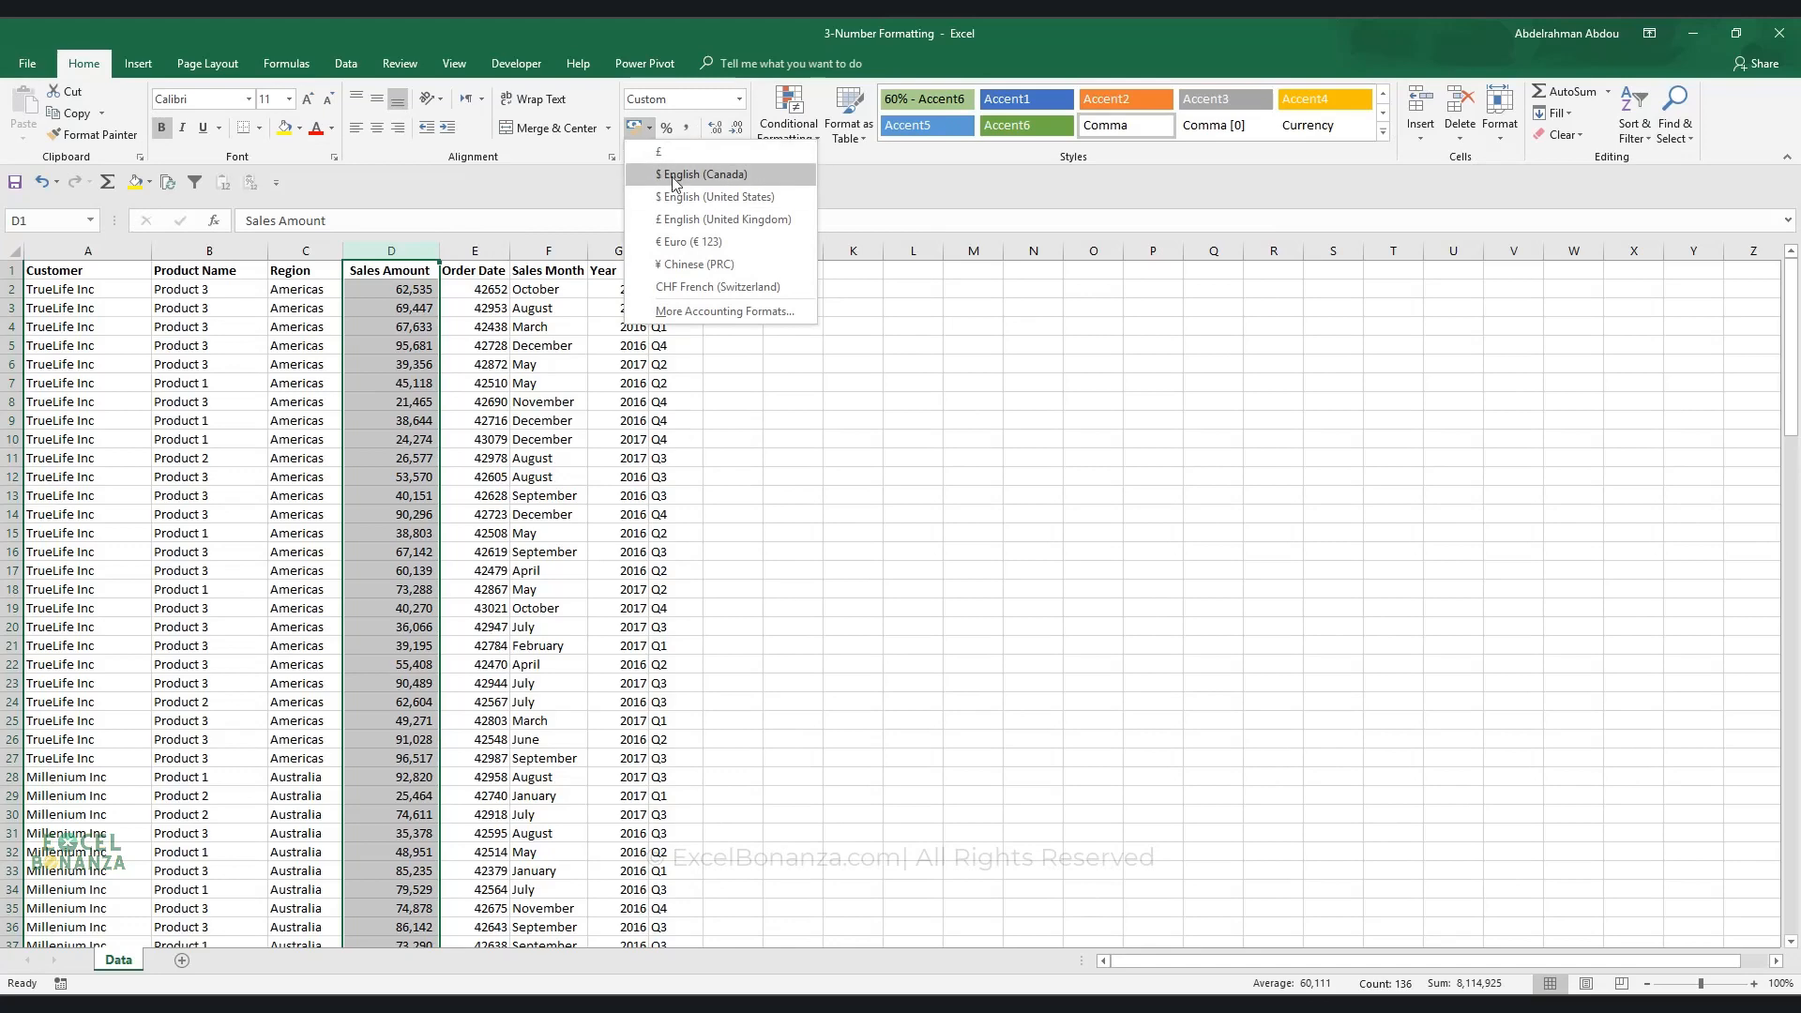
{"action": "left_click", "coordinate": [712, 197]}
{"action": "left_click", "coordinate": [391, 327]}
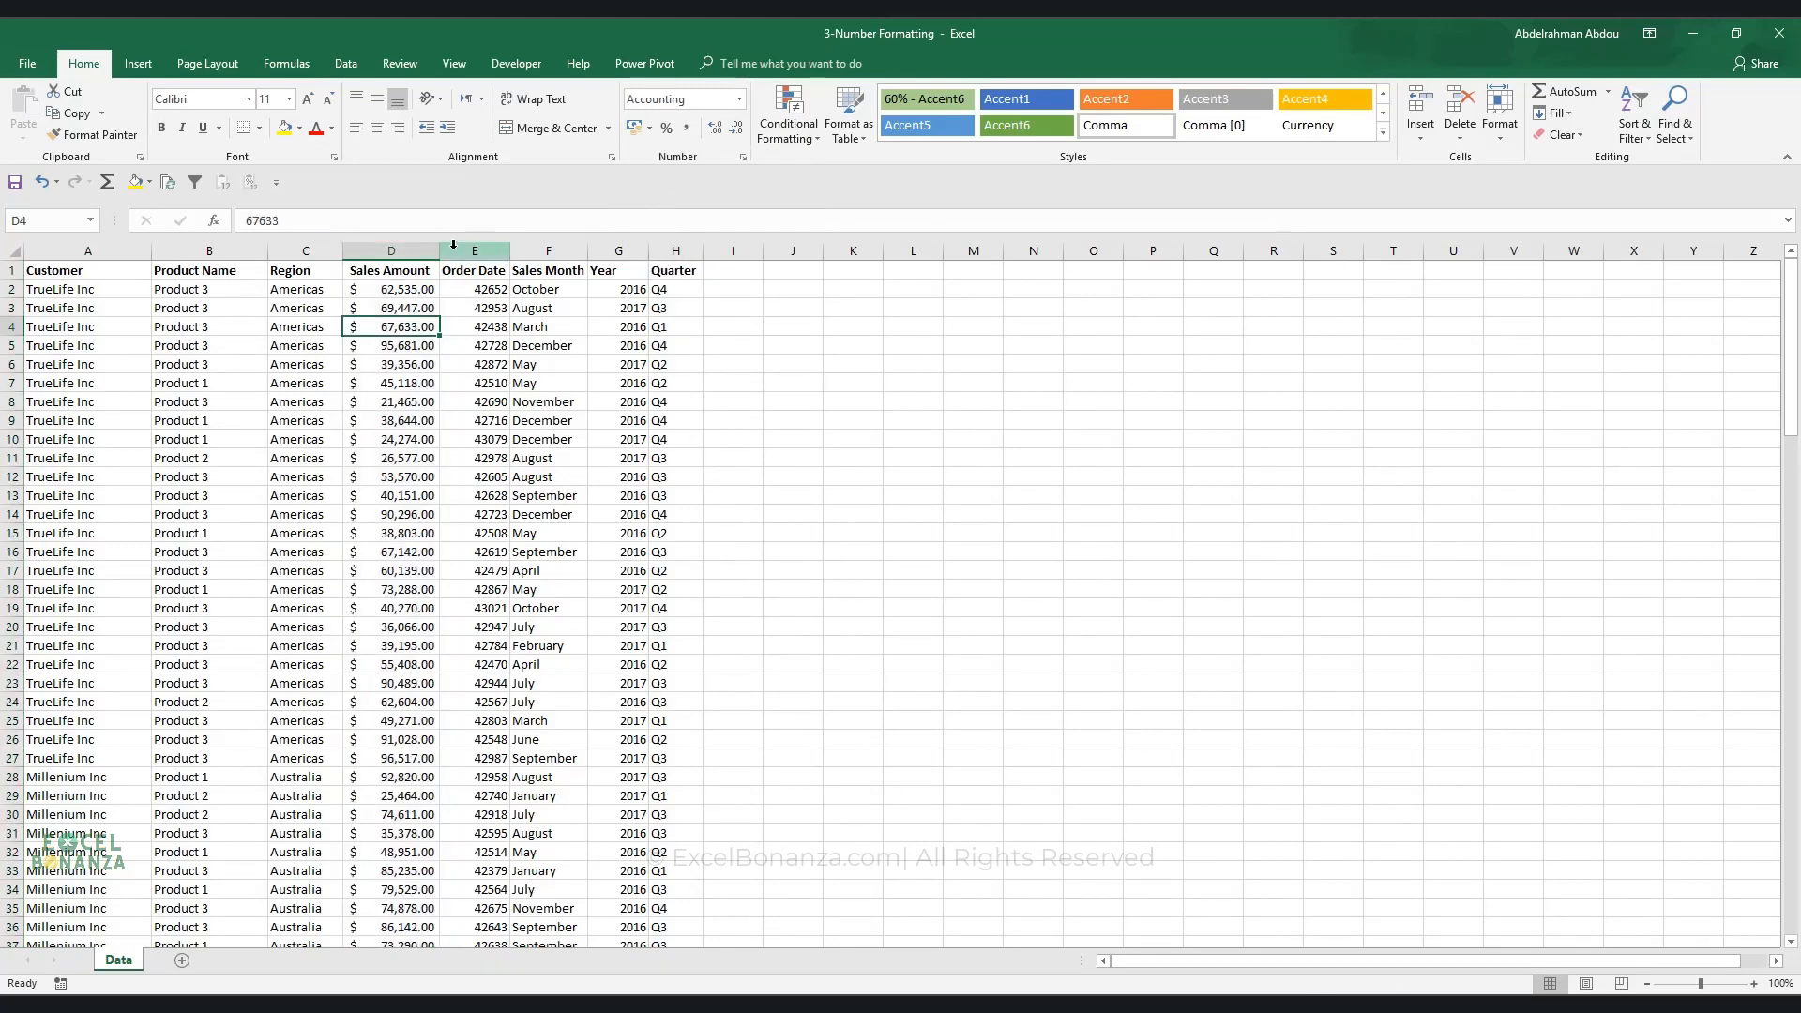
{"action": "left_click", "coordinate": [391, 251]}
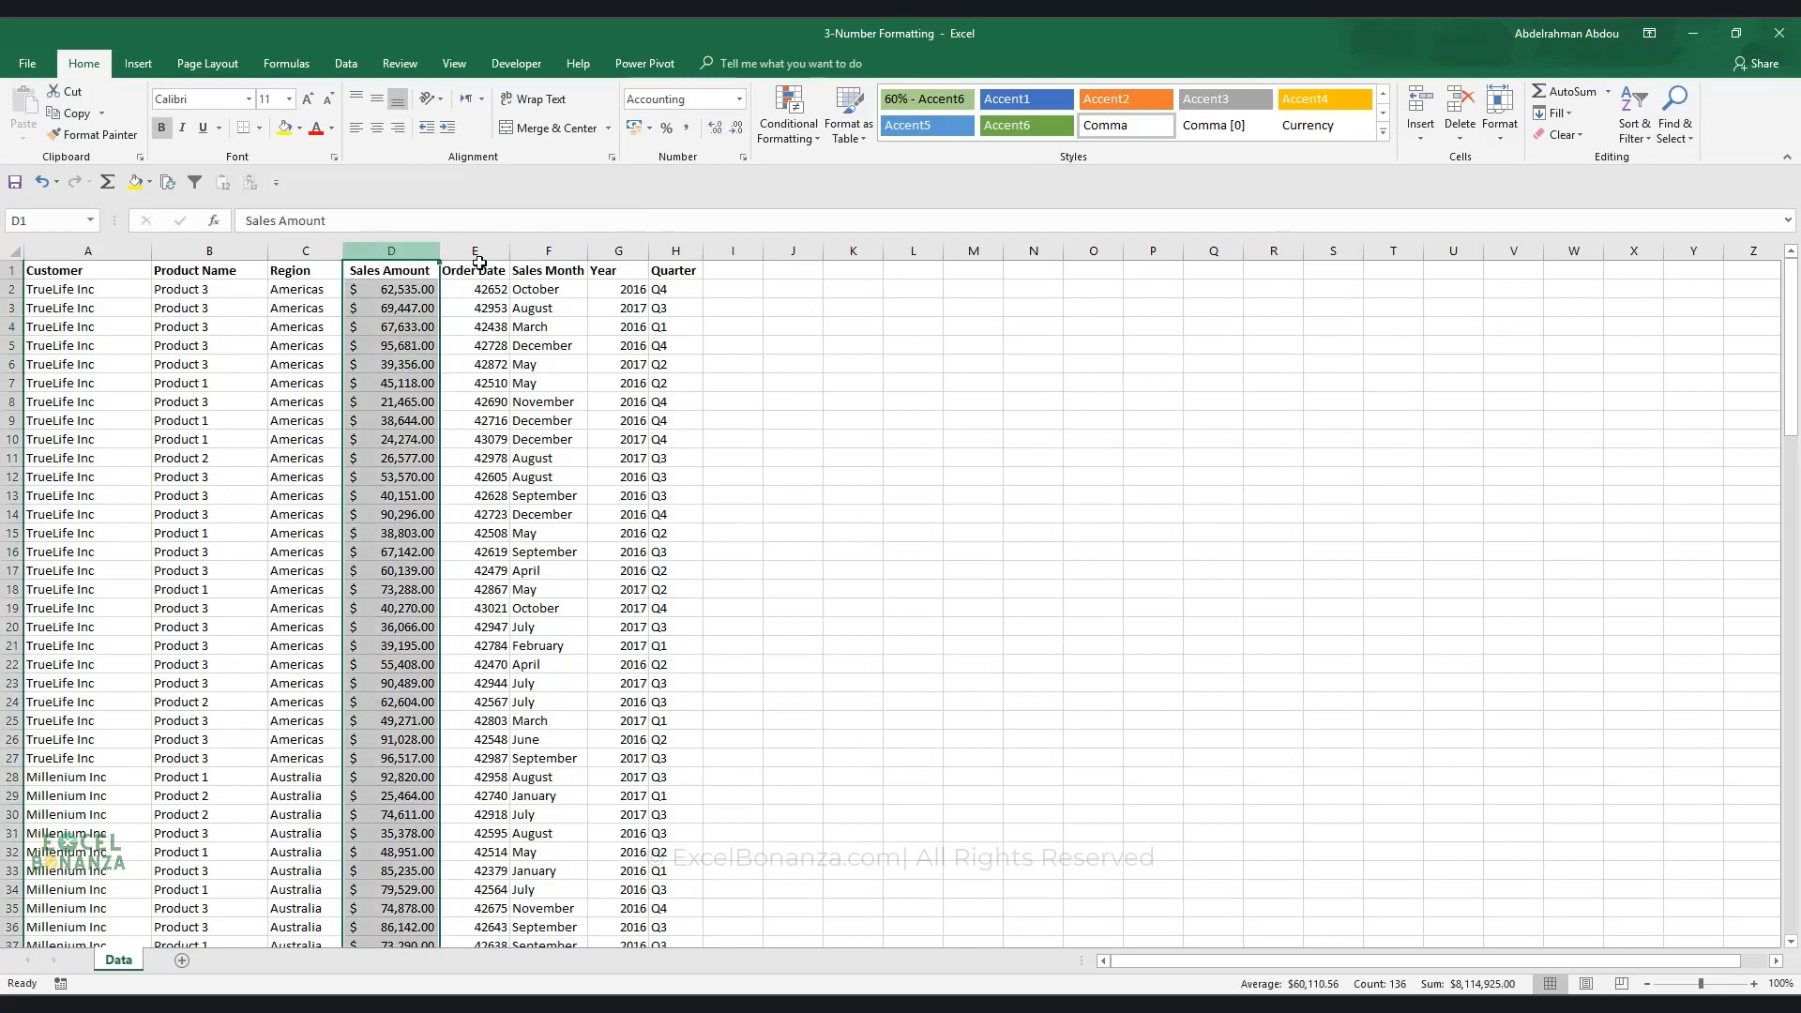
{"action": "left_click", "coordinate": [738, 132]}
{"action": "left_click", "coordinate": [737, 135]}
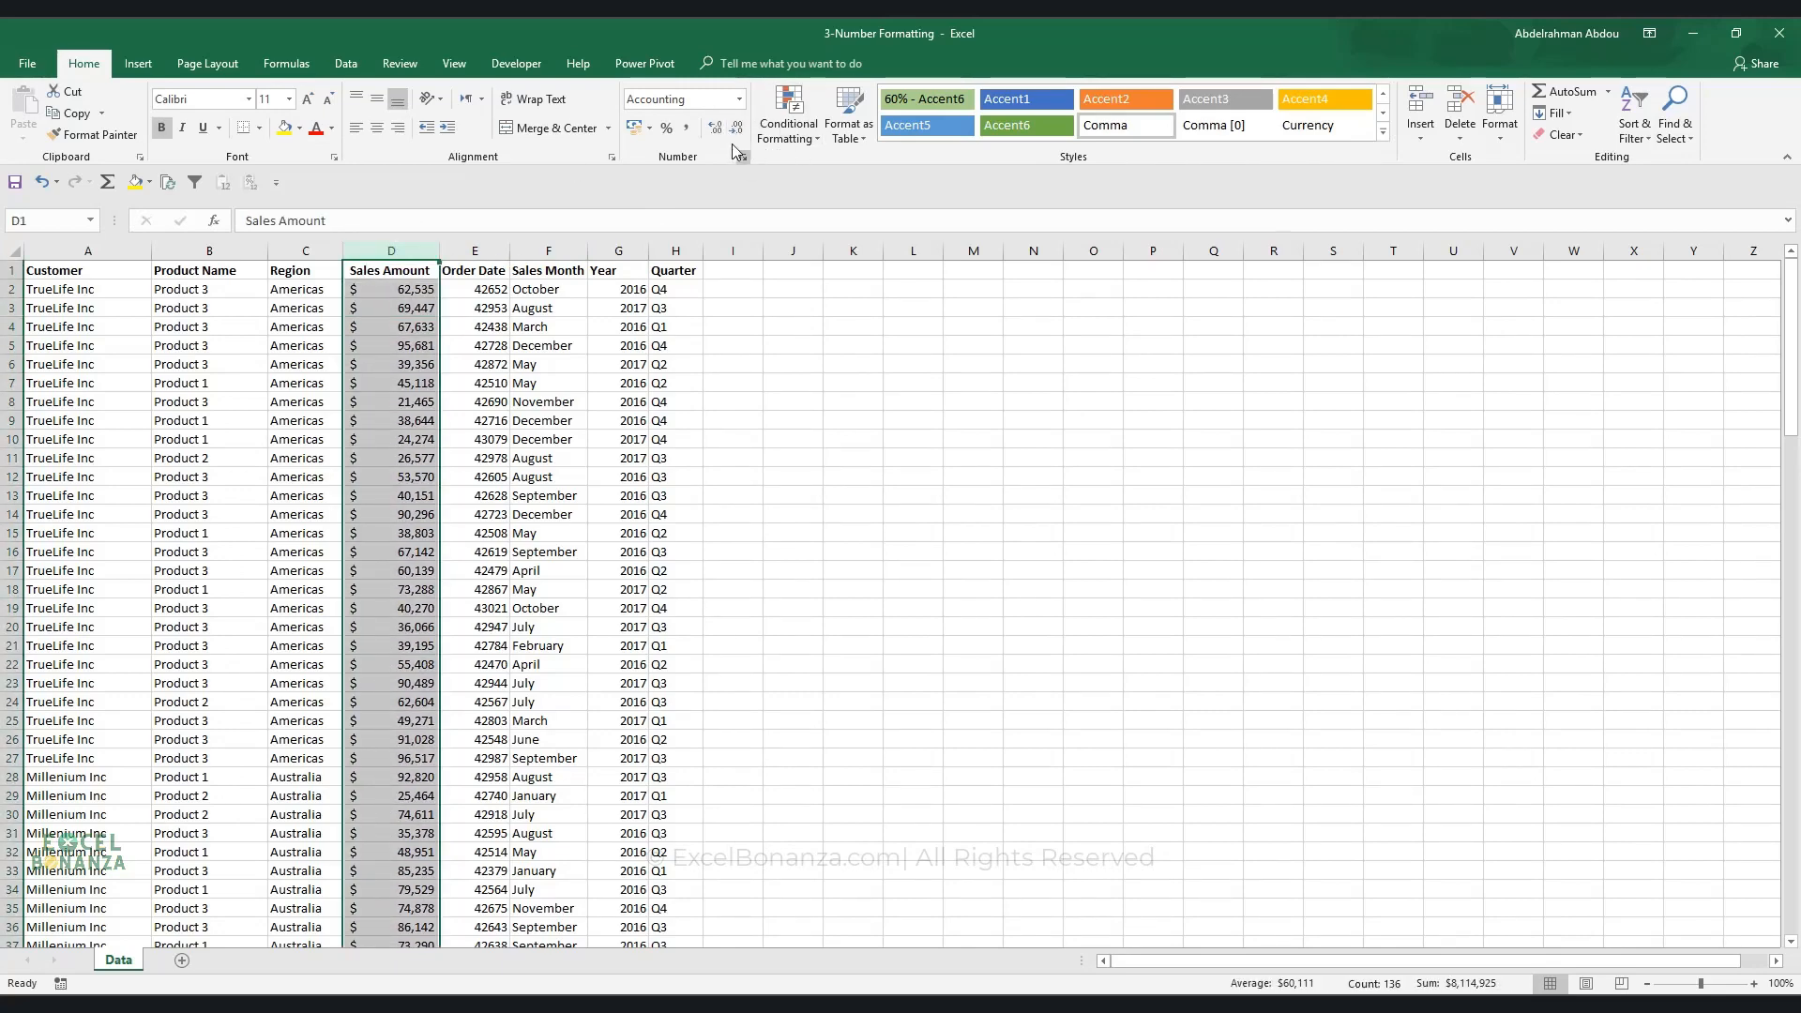
- Format the Order Date column as Short Date and widen the column slightly
{"action": "left_click", "coordinate": [451, 307]}
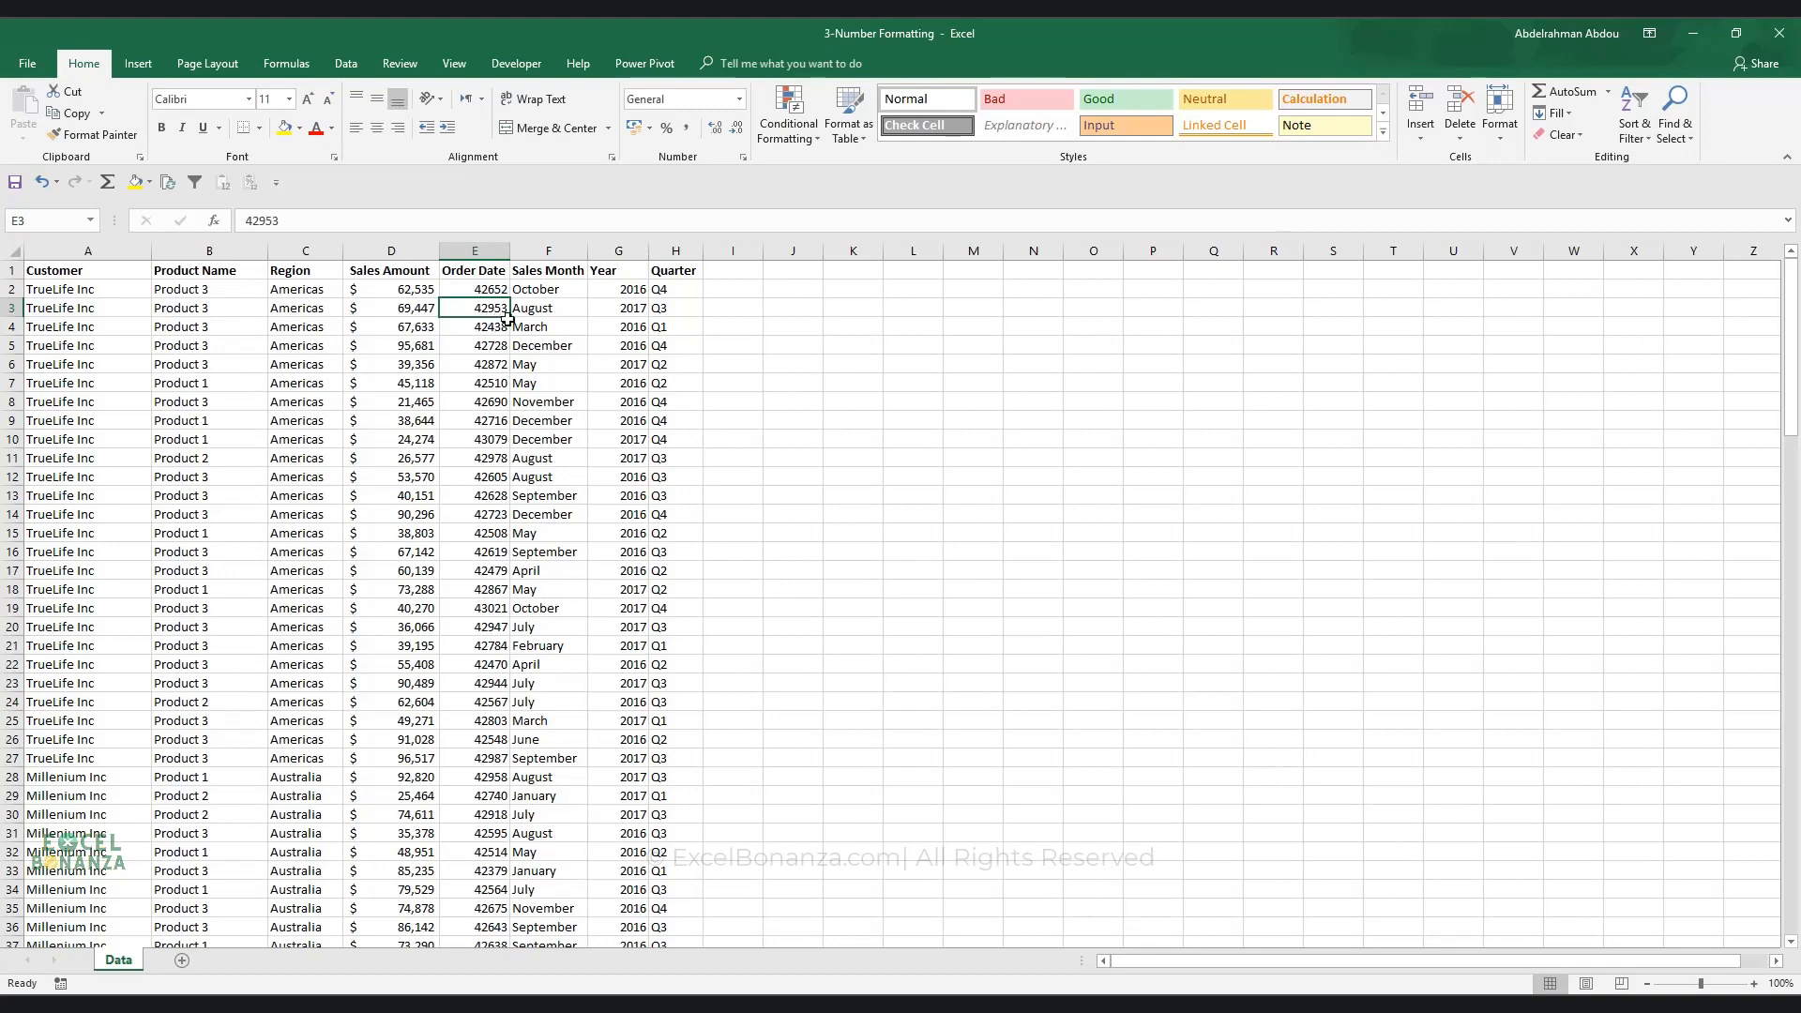
{"action": "left_click", "coordinate": [474, 251]}
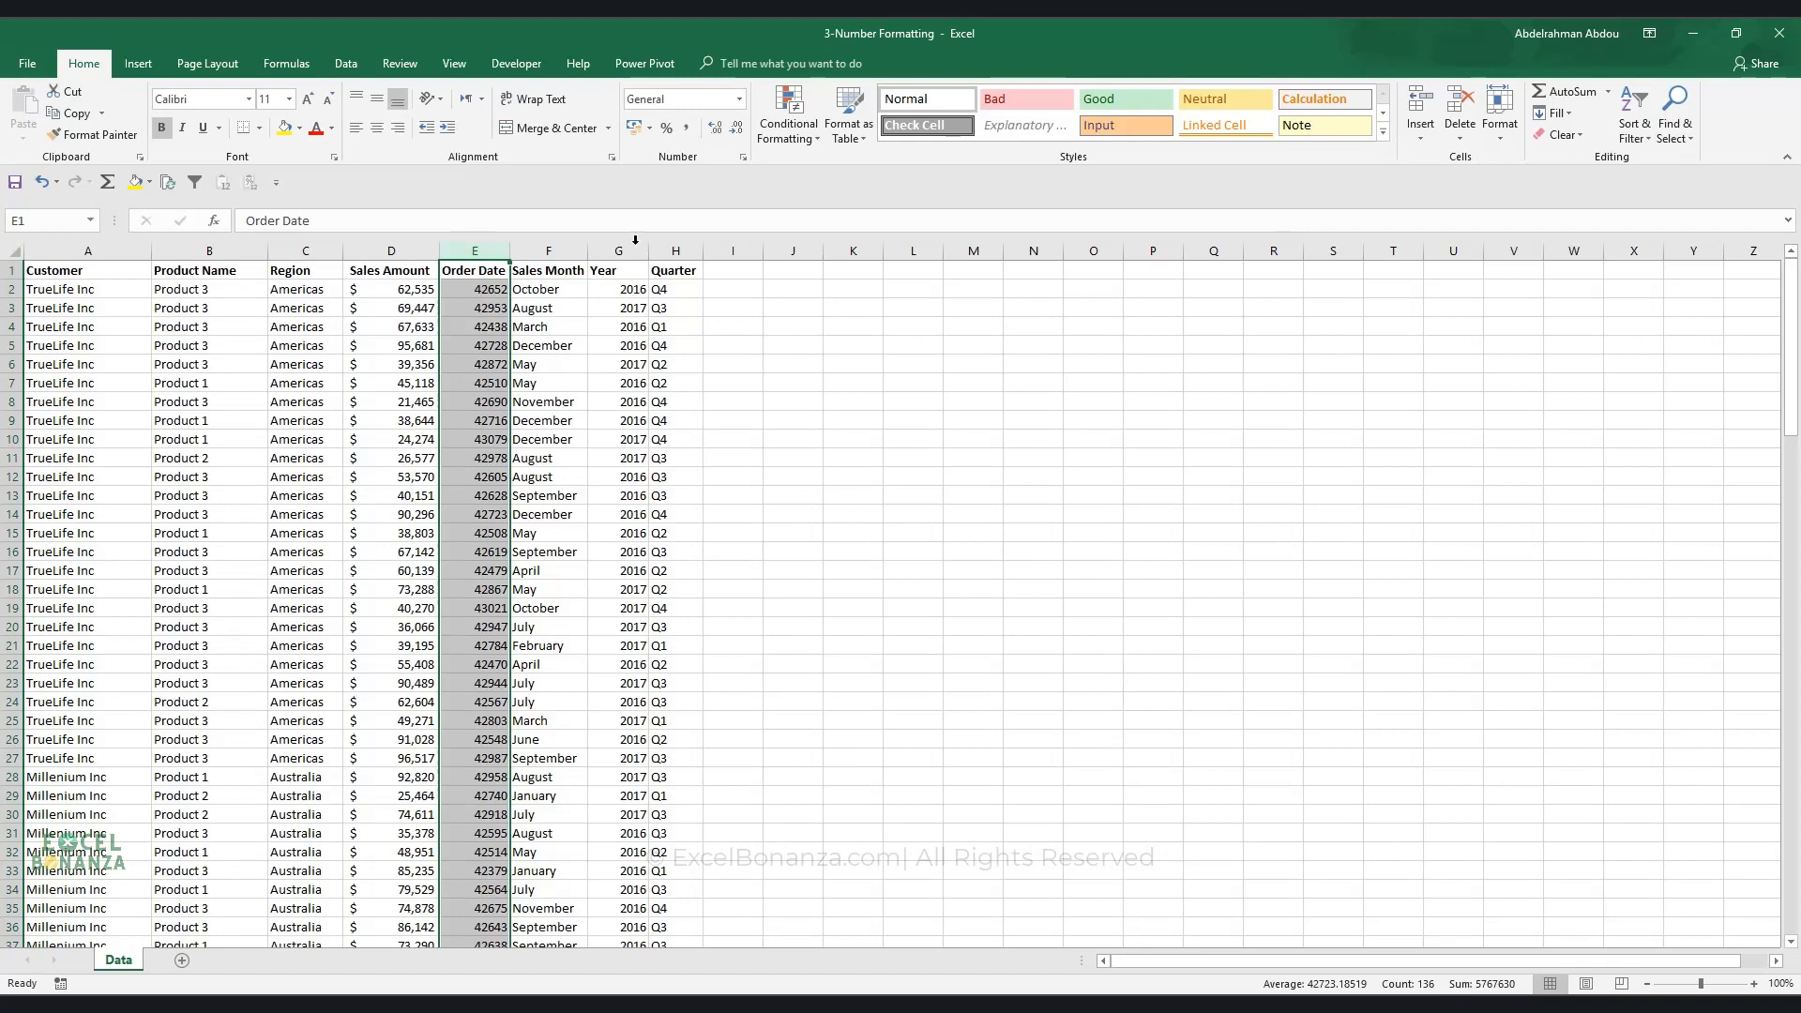
{"action": "left_click", "coordinate": [740, 101]}
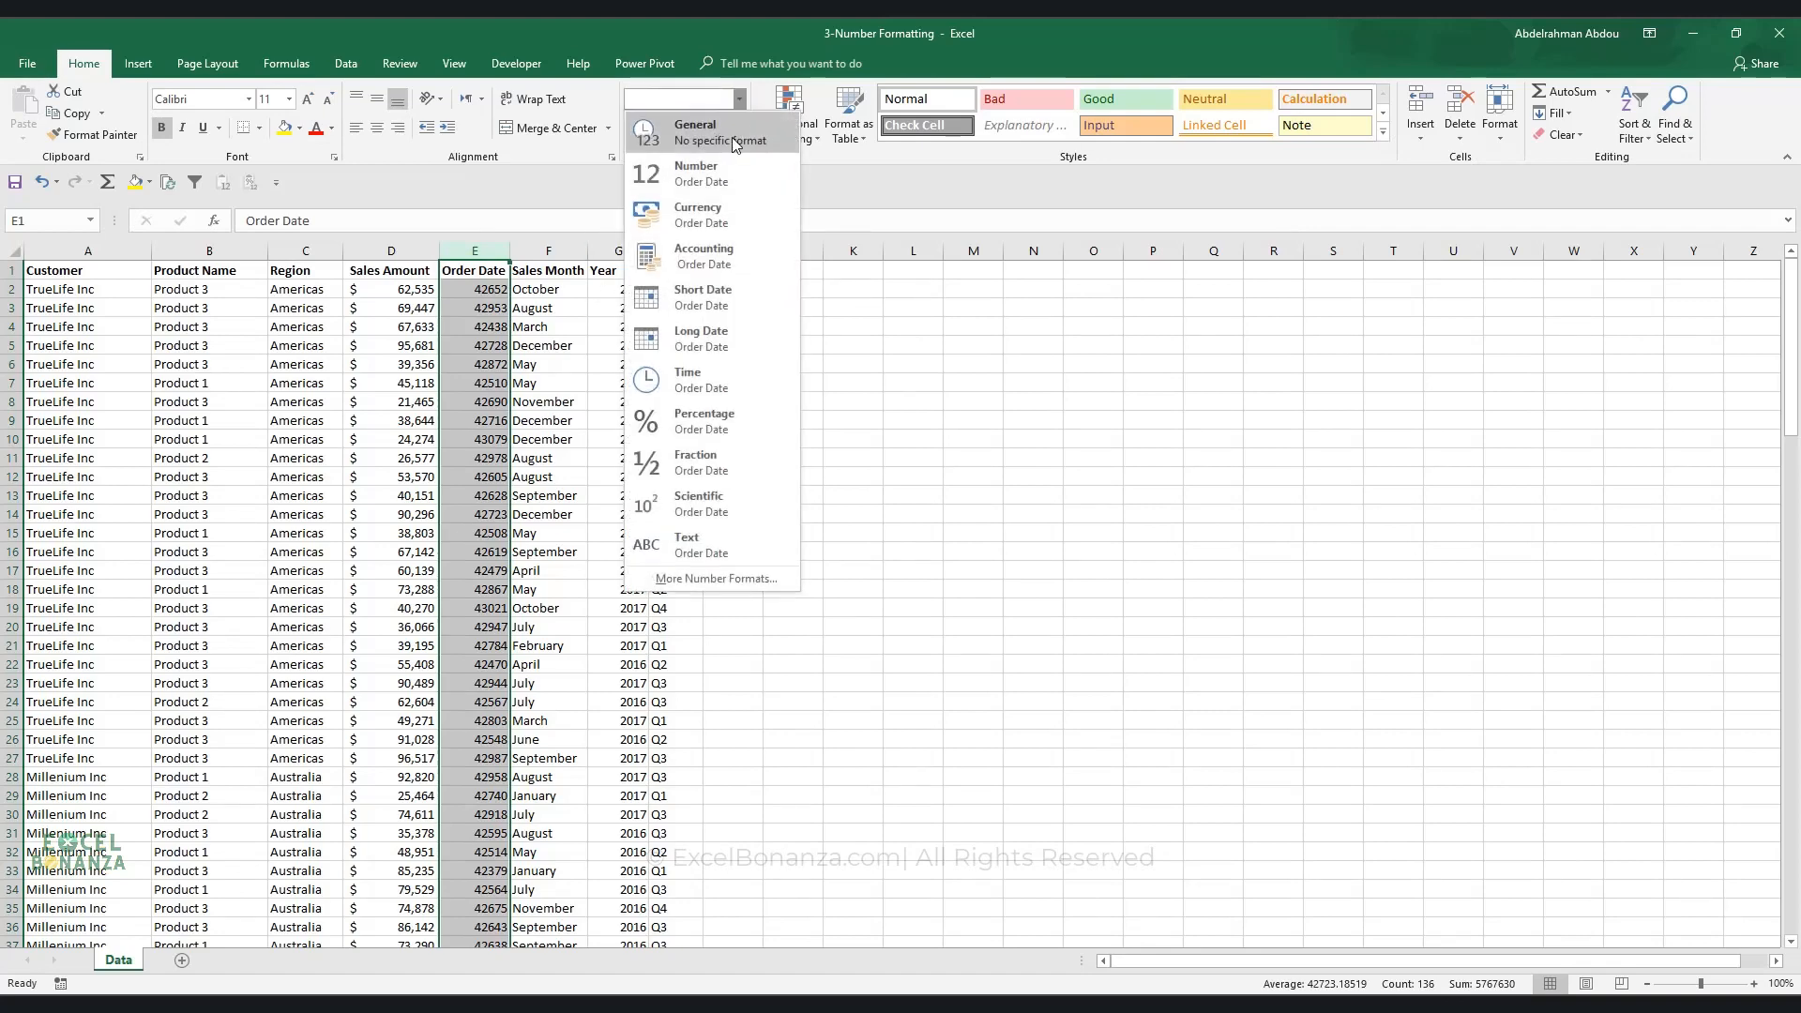
{"action": "left_click", "coordinate": [713, 304]}
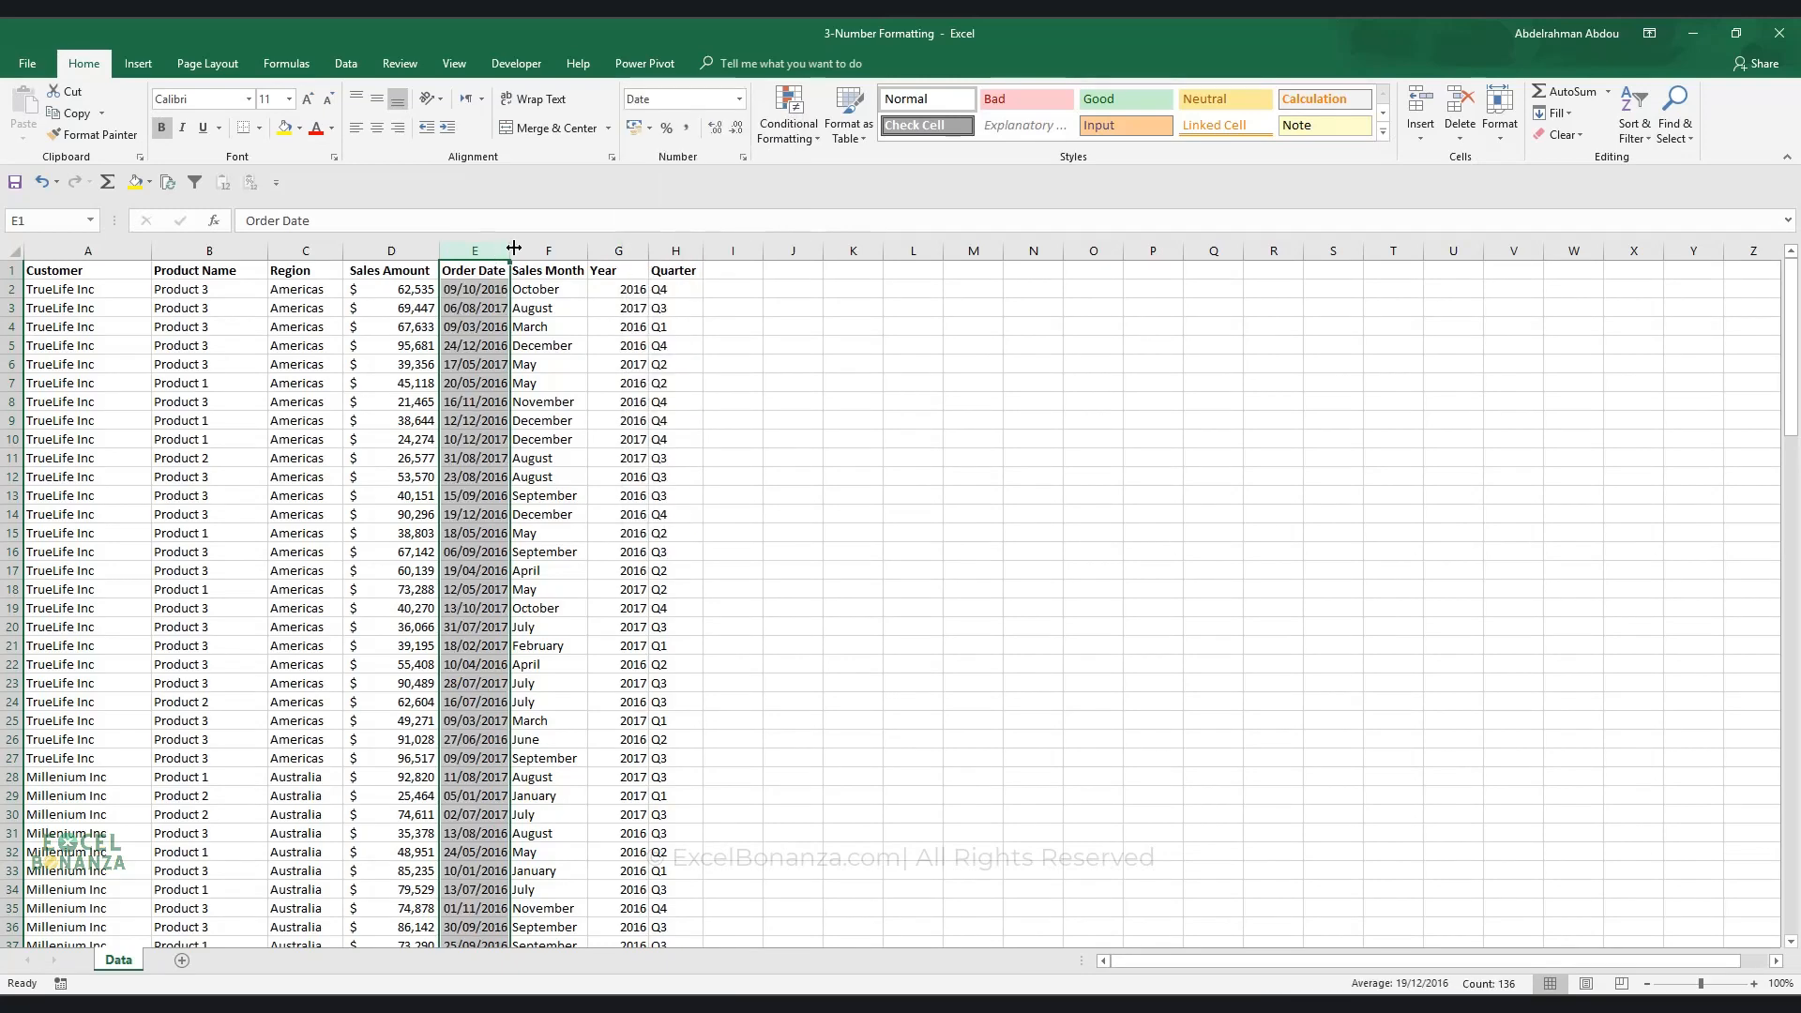
{"action": "left_click_drag", "start_coordinate": [510, 250], "coordinate": [533, 250]}
{"action": "left_click", "coordinate": [485, 308]}
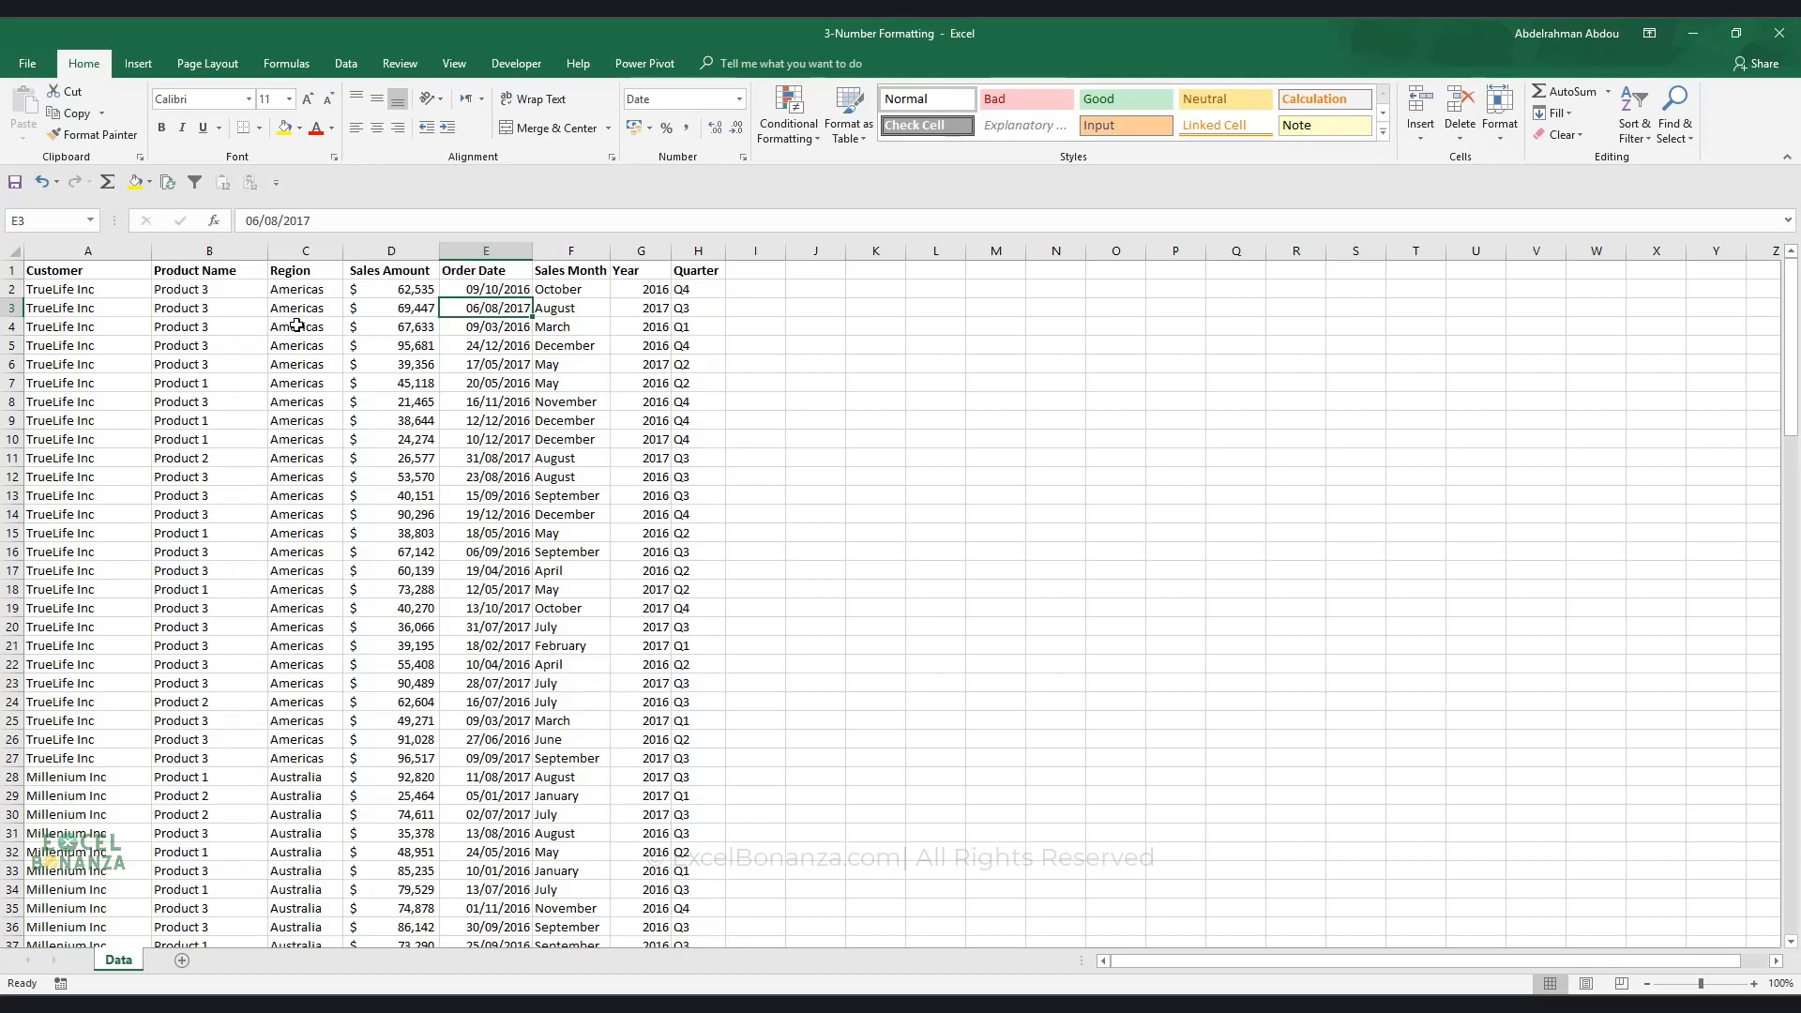
- Create a PivotTable on a new worksheet from the formatted sales data, range Data!$A$1:$H$136
{"action": "left_click", "coordinate": [234, 307]}
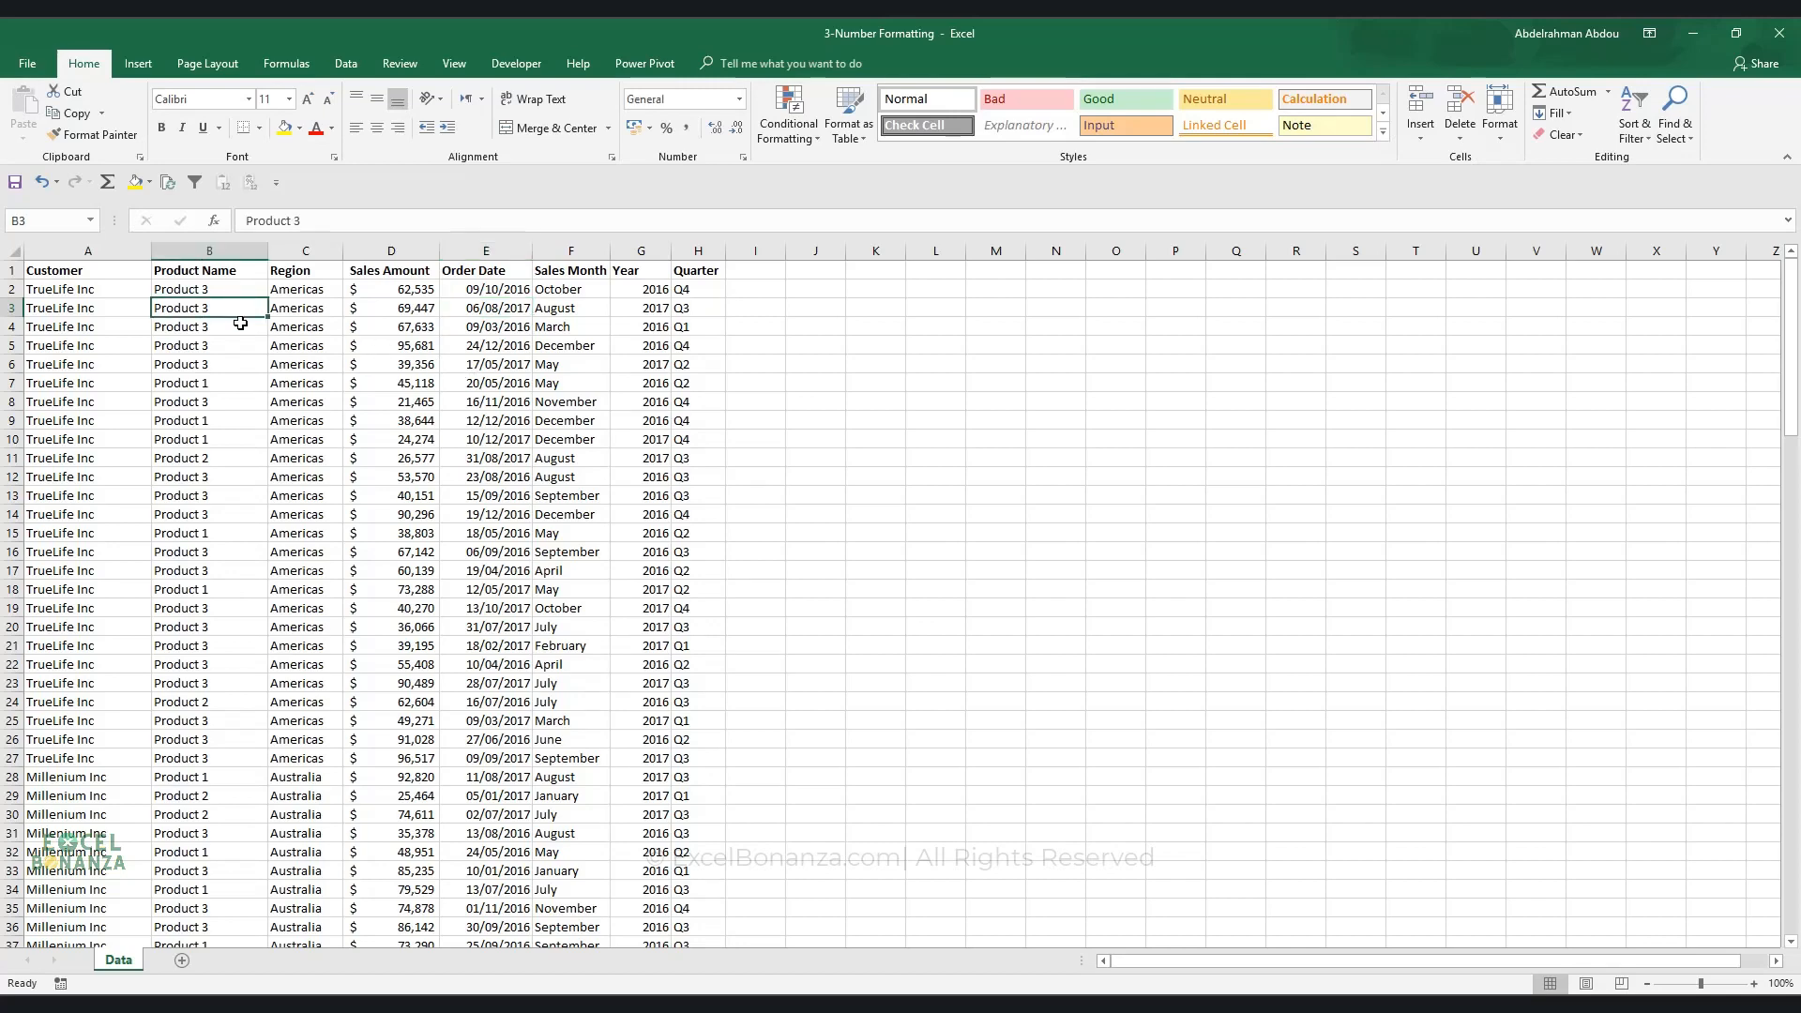
{"action": "key", "text": "ctrl+a"}
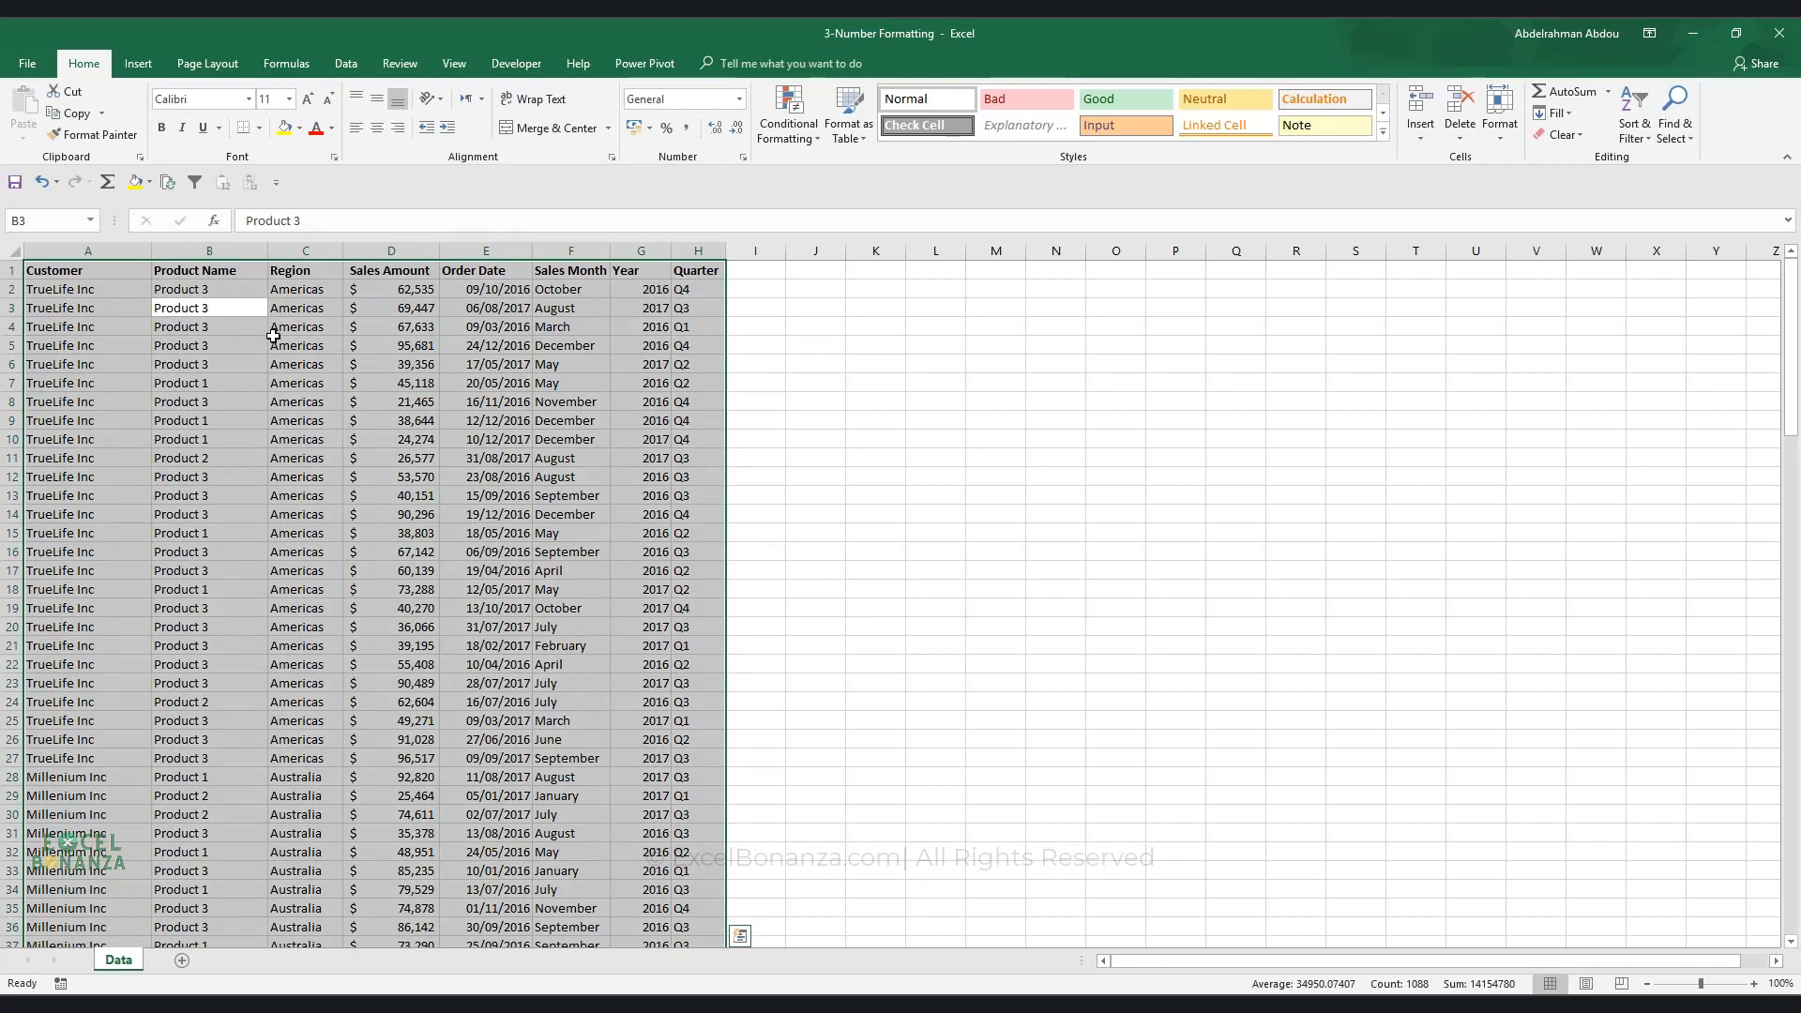
{"action": "left_click", "coordinate": [138, 66]}
{"action": "left_click", "coordinate": [31, 108]}
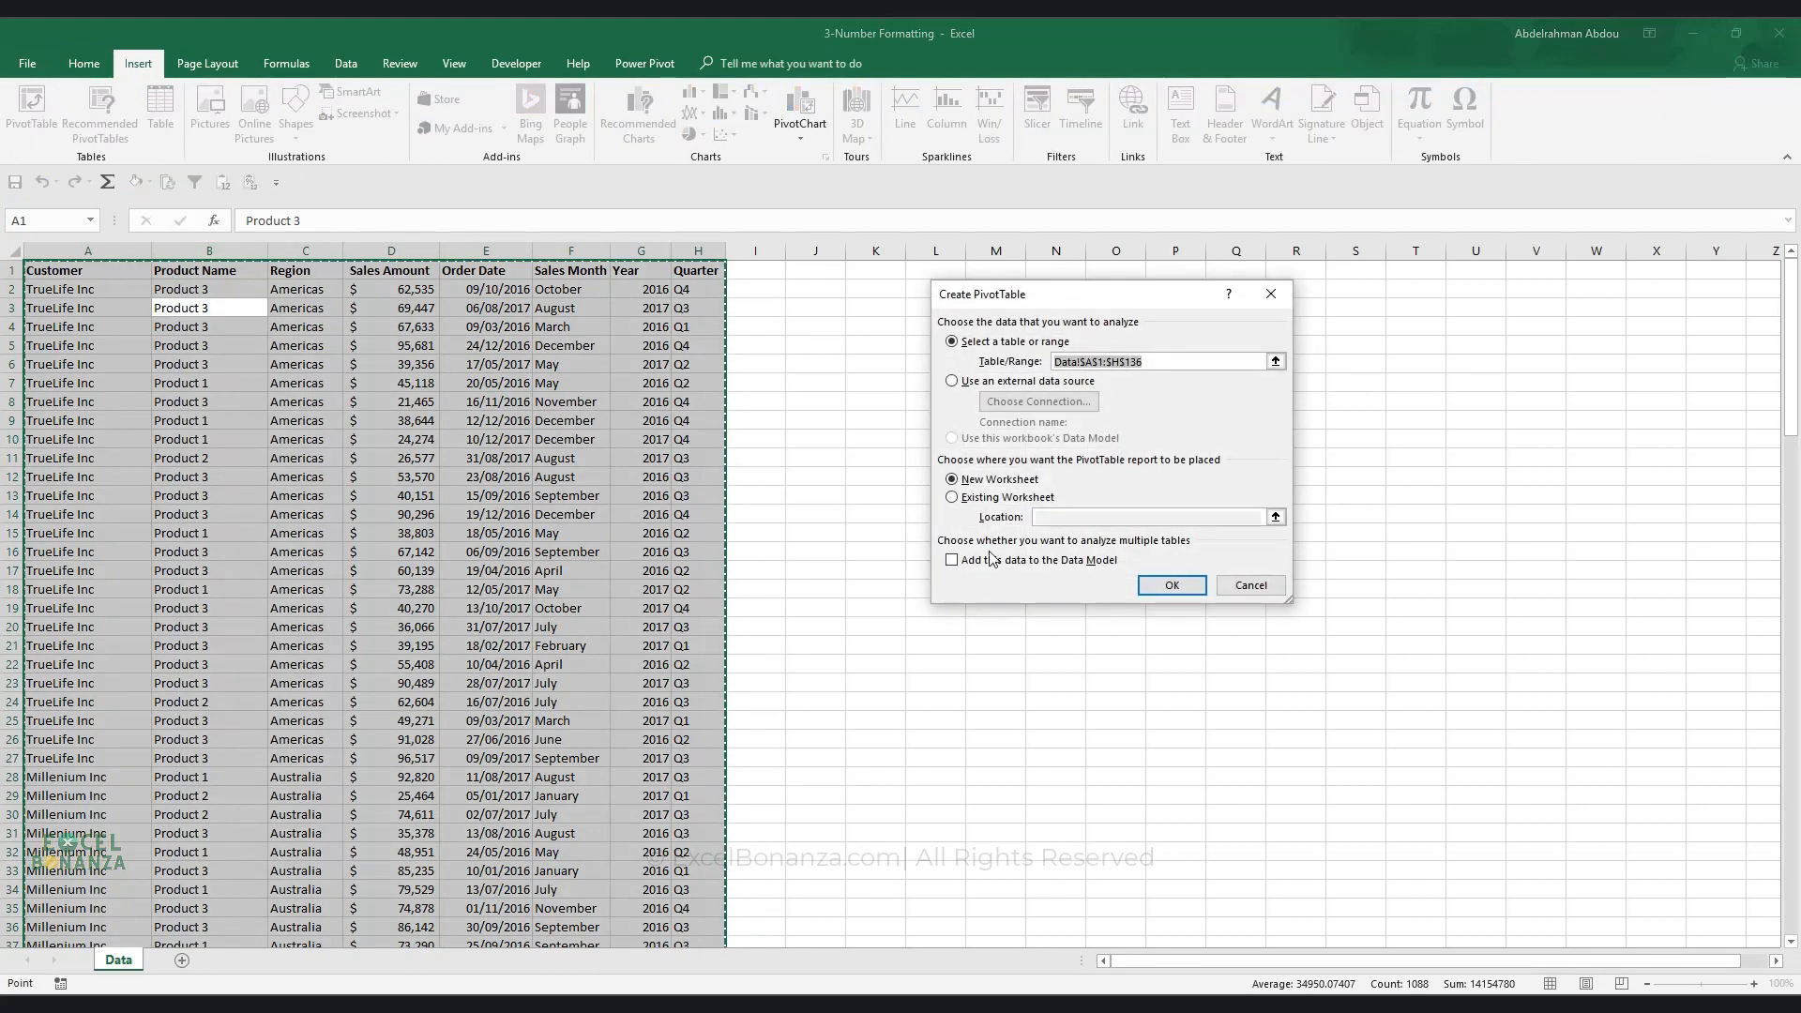
{"action": "left_click", "coordinate": [1171, 588]}
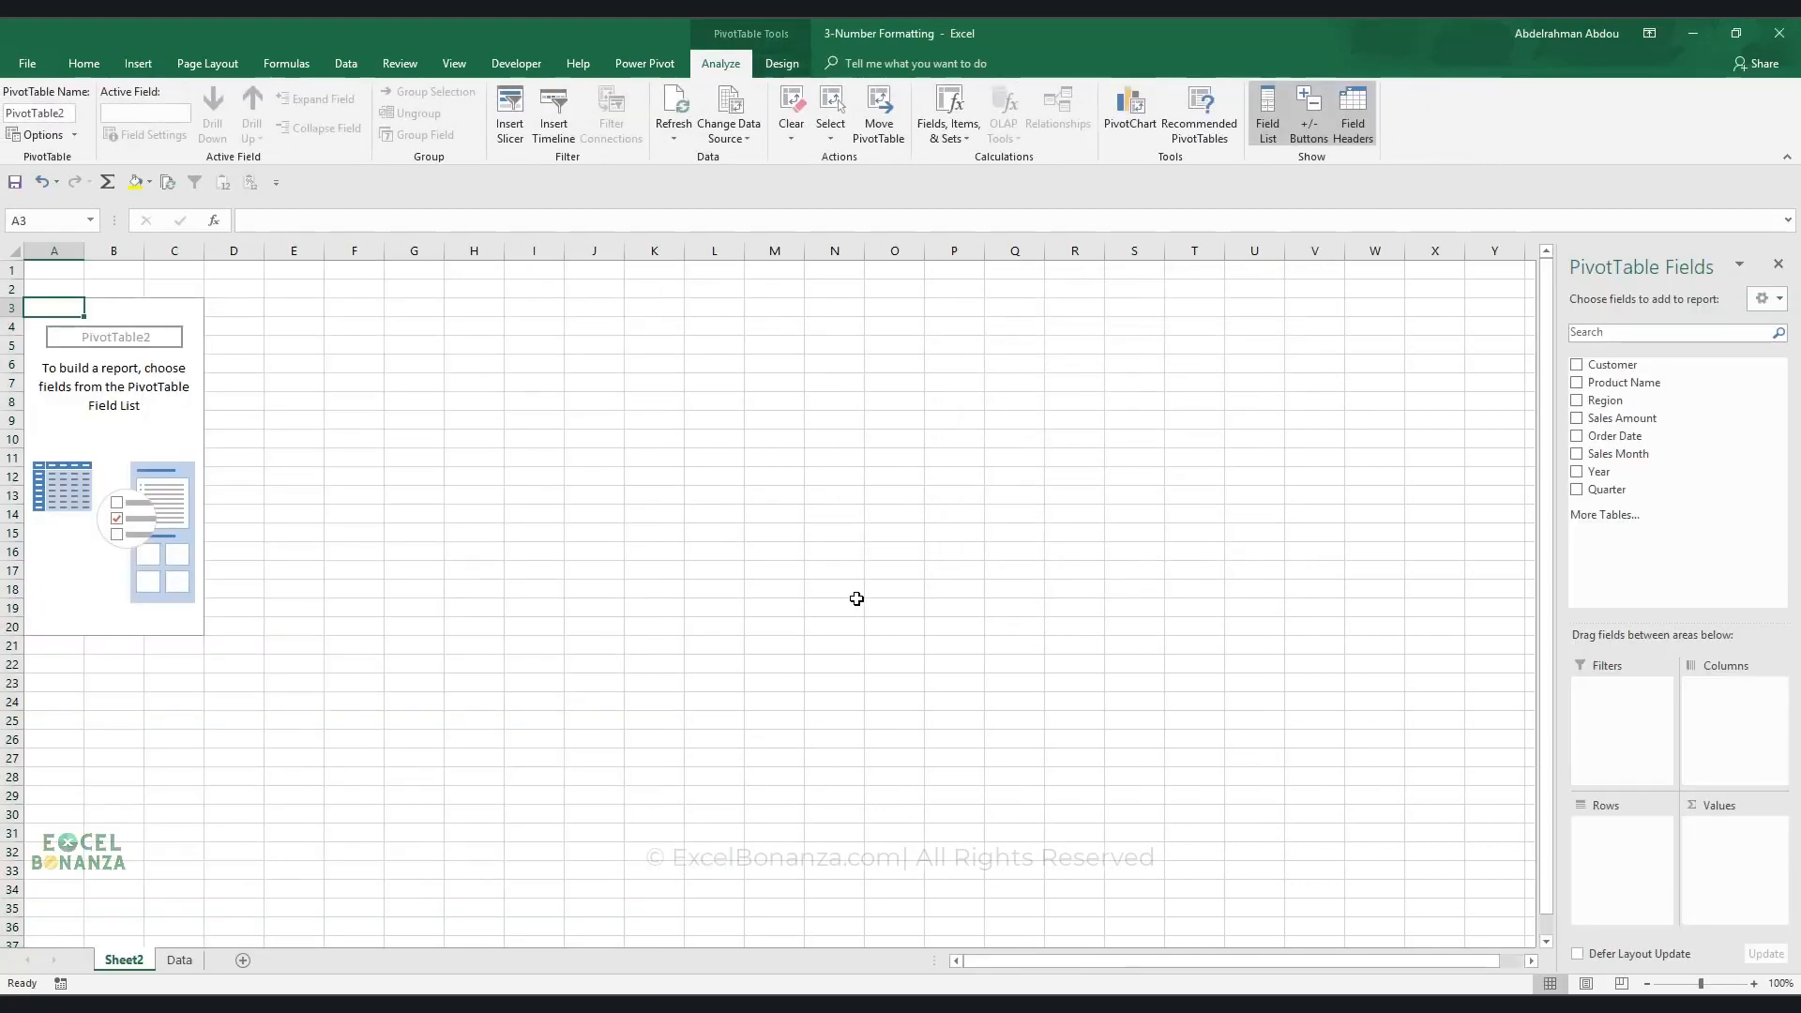